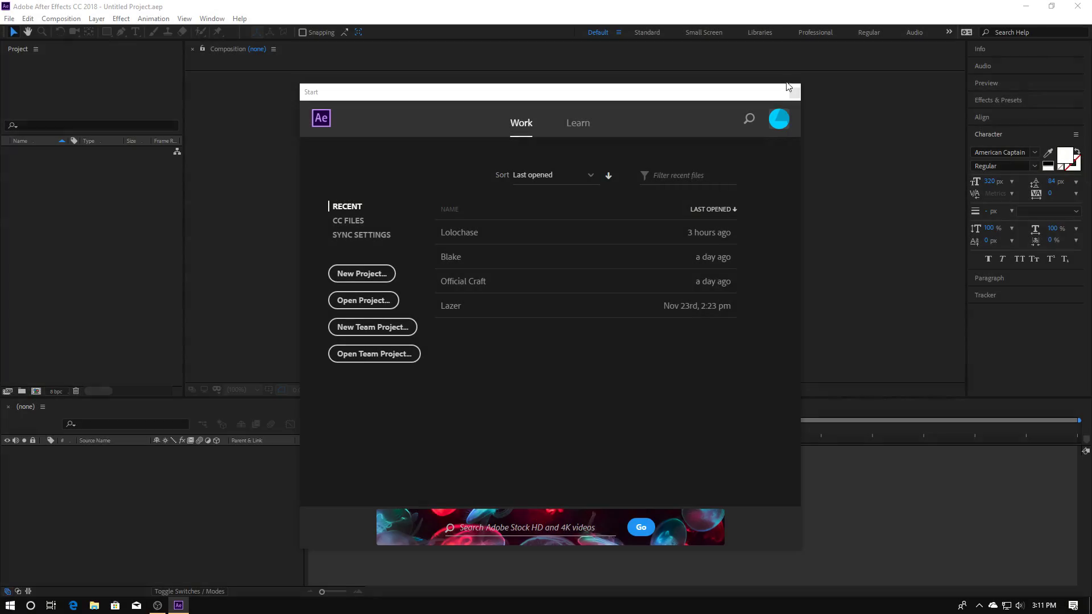
Step: Dismiss the start screen and create a new composition with a duration of 0:02:00:00
click(796, 93)
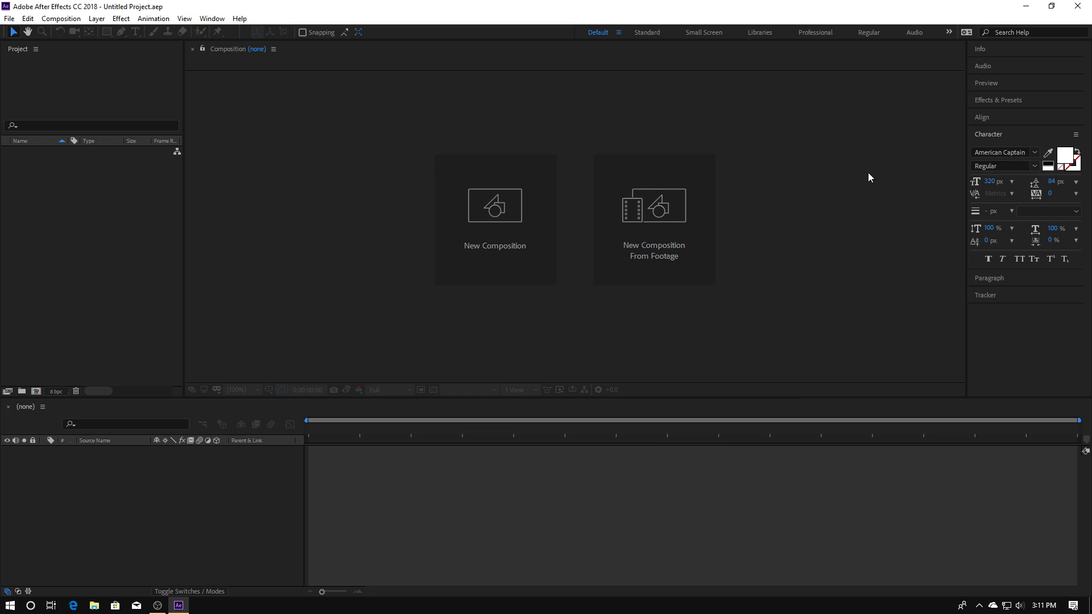
click(496, 214)
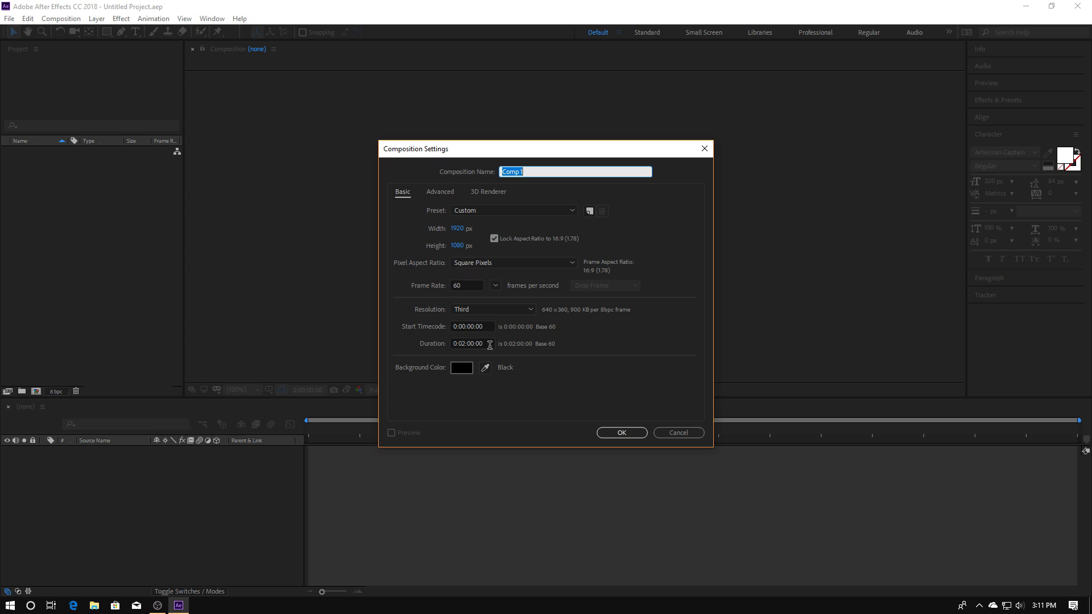
drag(489, 346, 457, 345)
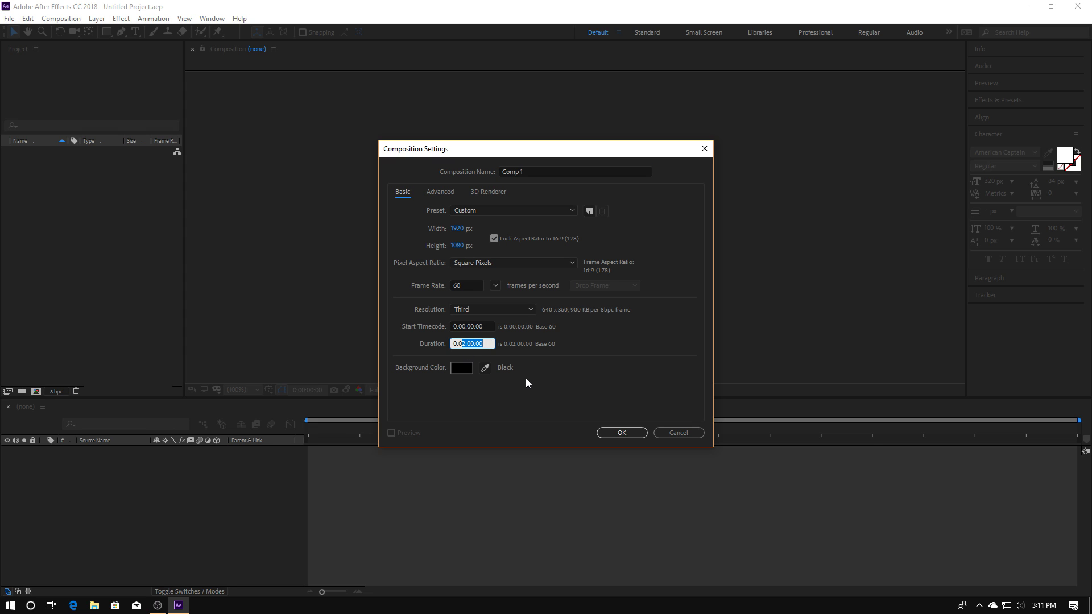
text(2::)
click(623, 433)
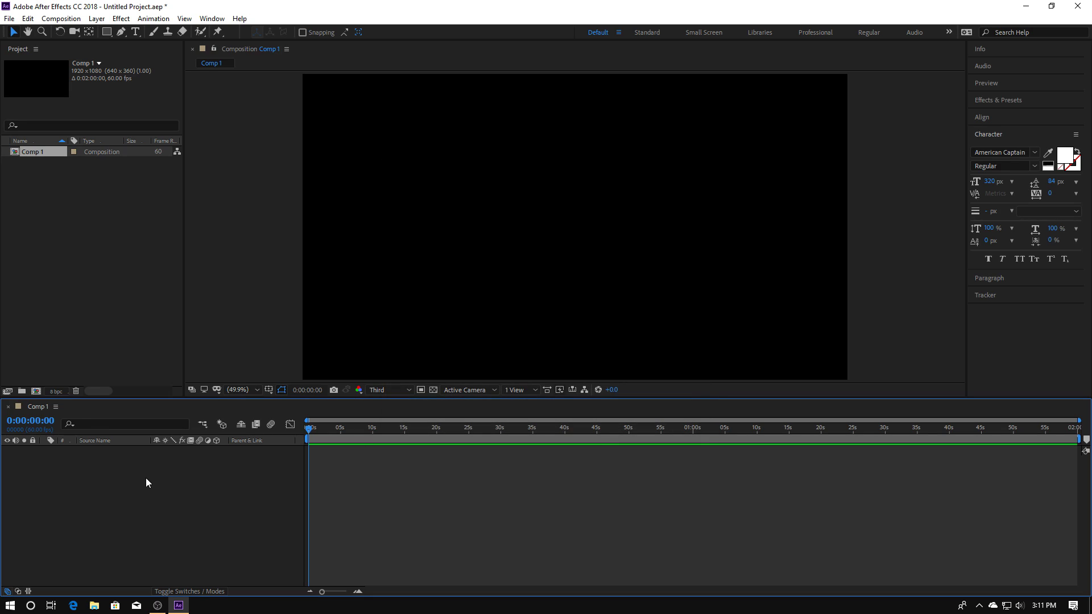
click(647, 230)
click(114, 267)
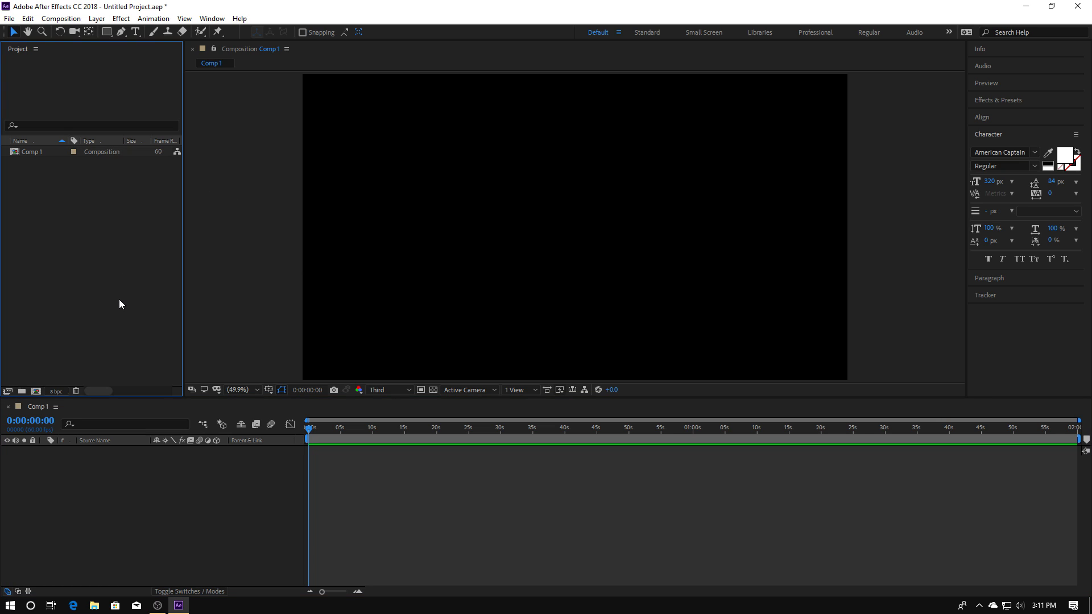
Step: Import the BG Tutorial Song audio file from the Desktop folder into the project
right_click(36, 288)
mouse_move(62, 333)
click(214, 330)
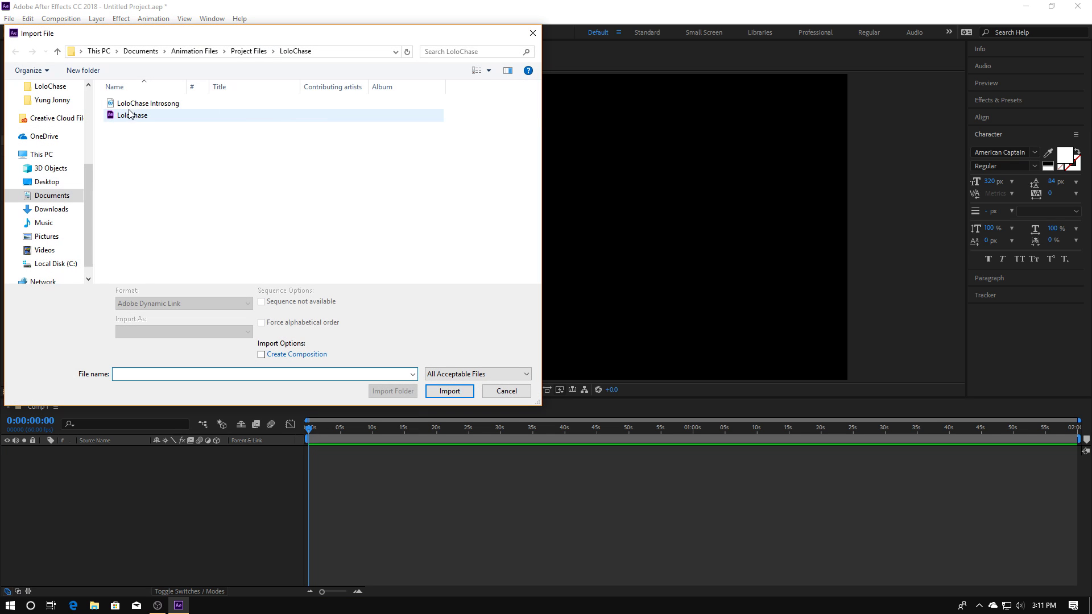
click(193, 52)
double_click(139, 51)
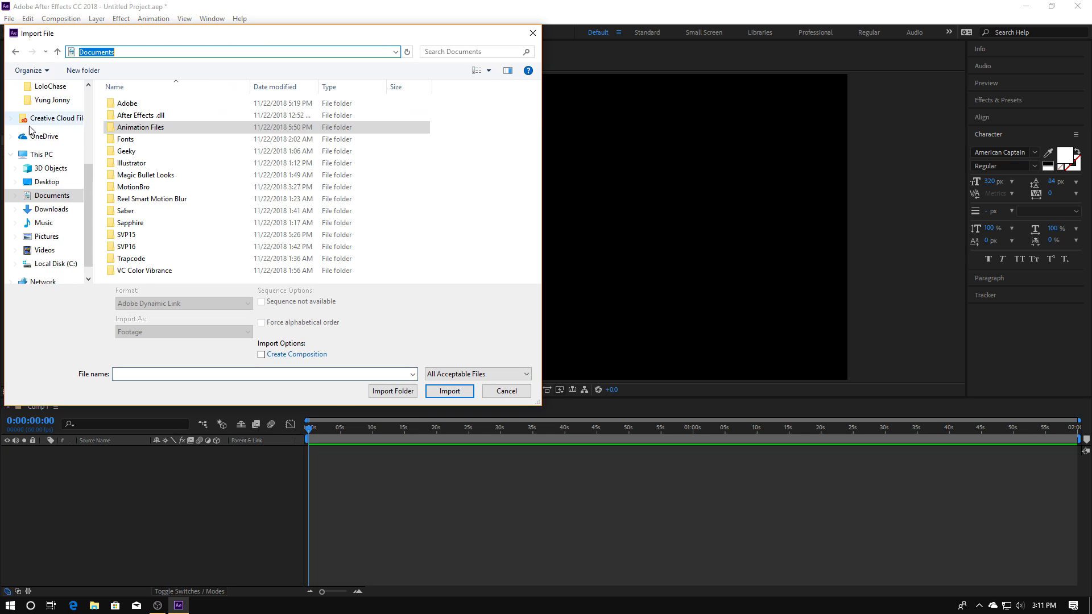
scroll(38, 116, up, 3)
click(37, 112)
double_click(137, 116)
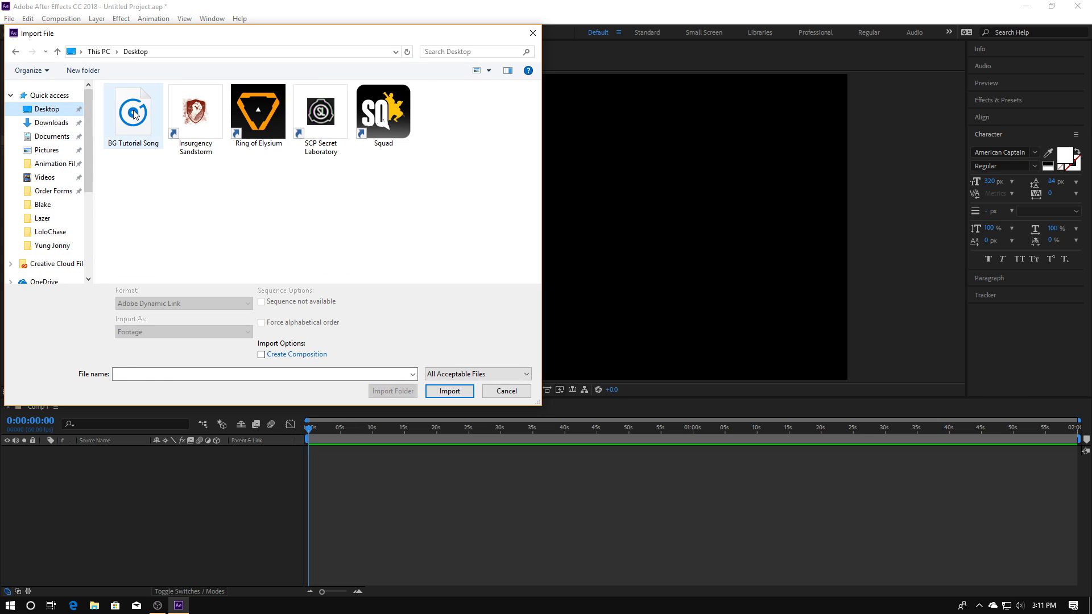
Step: Add BG Tutorial Song.mp3 to the Comp 1 timeline as a layer starting at the beginning
click(43, 150)
click(87, 235)
drag(29, 153, 124, 507)
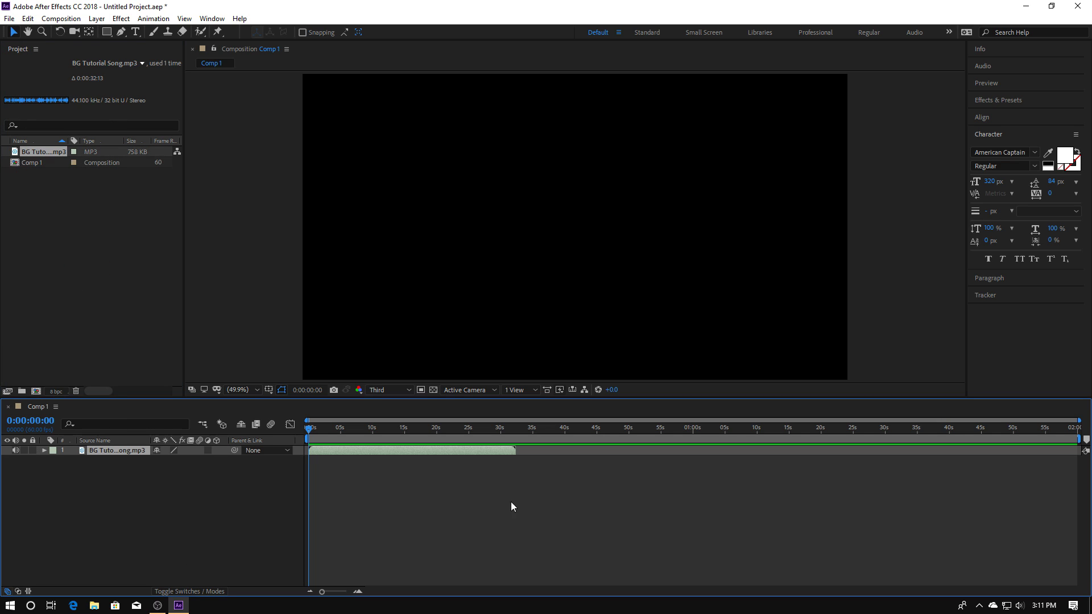
key(space)
Step: Trim the end of the song layer to 0:00:15:00 and preview it from the start
click(36, 423)
text(1500)
key(Return)
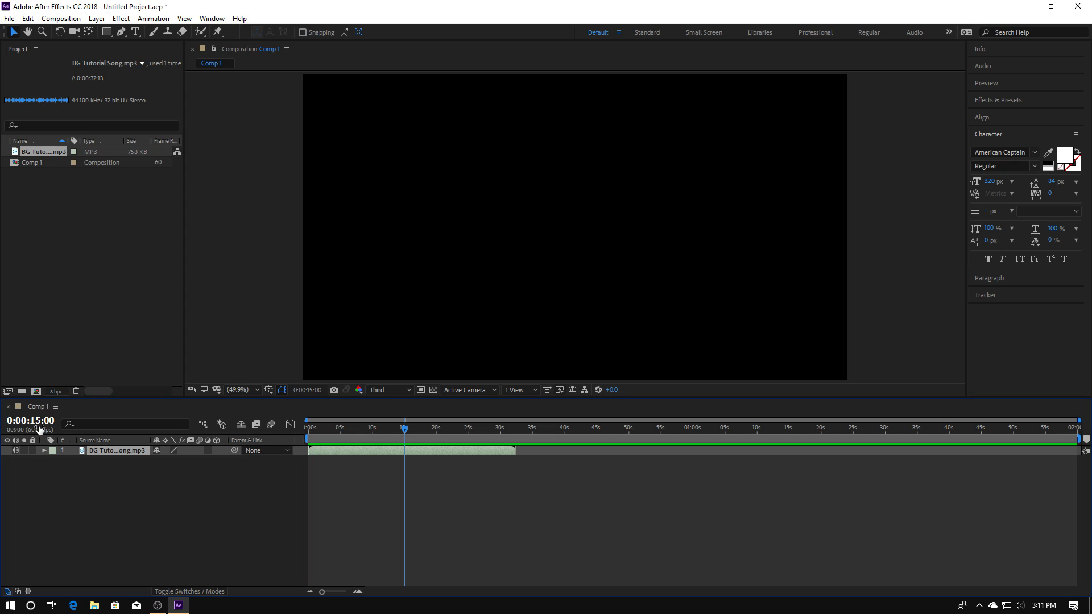
drag(516, 451, 404, 459)
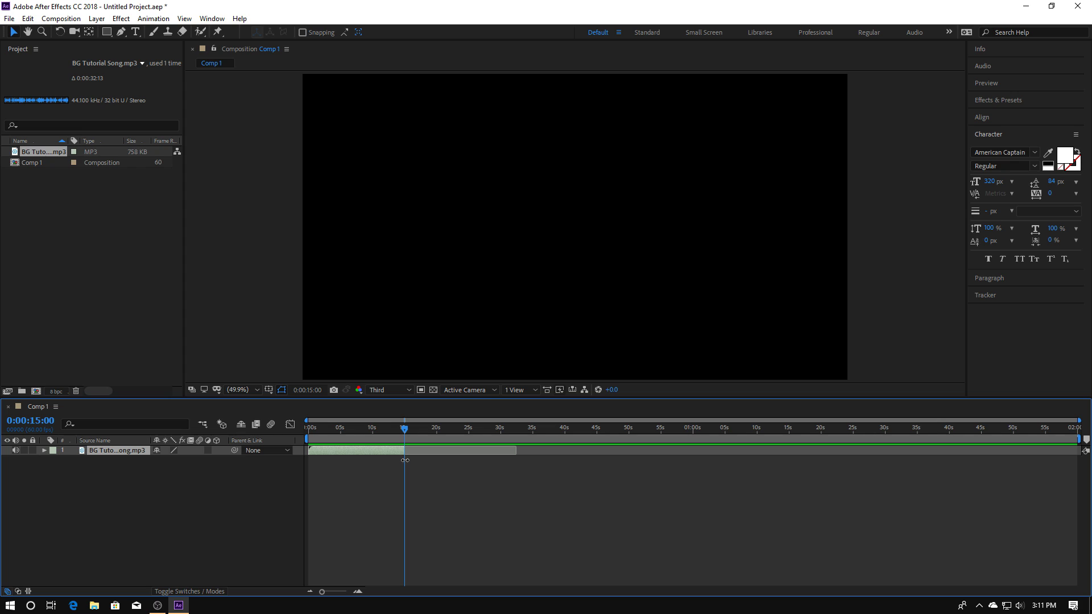
click(378, 435)
click(392, 434)
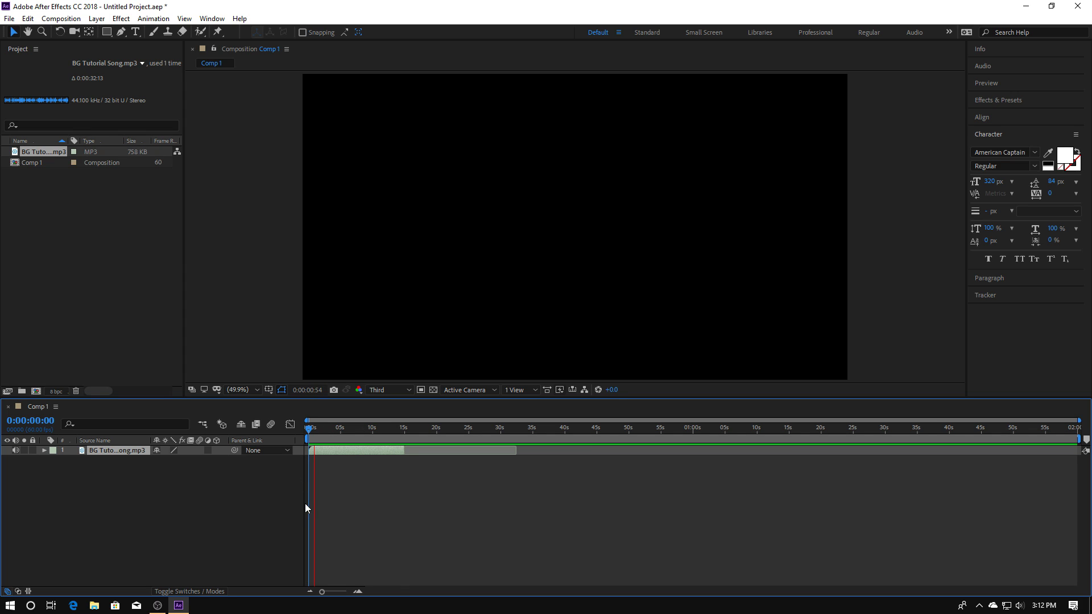
Step: Convert the song layer's audio to keyframes
right_click(103, 451)
mouse_move(216, 319)
click(296, 319)
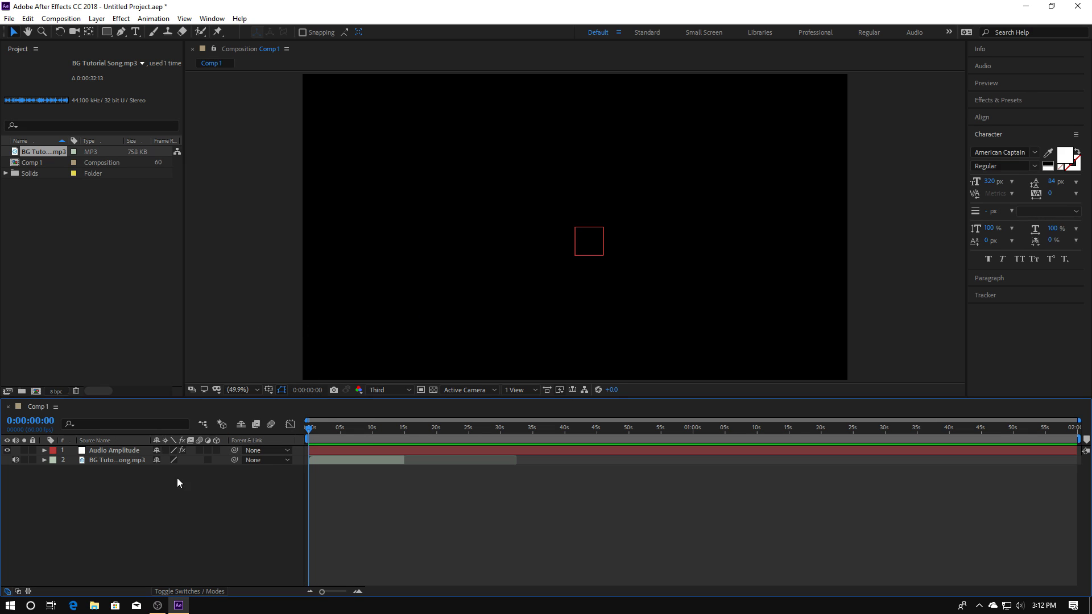
Step: Reveal the Audio Amplitude layer's keyframed properties and display the Both Channels slider in the graph editor
click(122, 449)
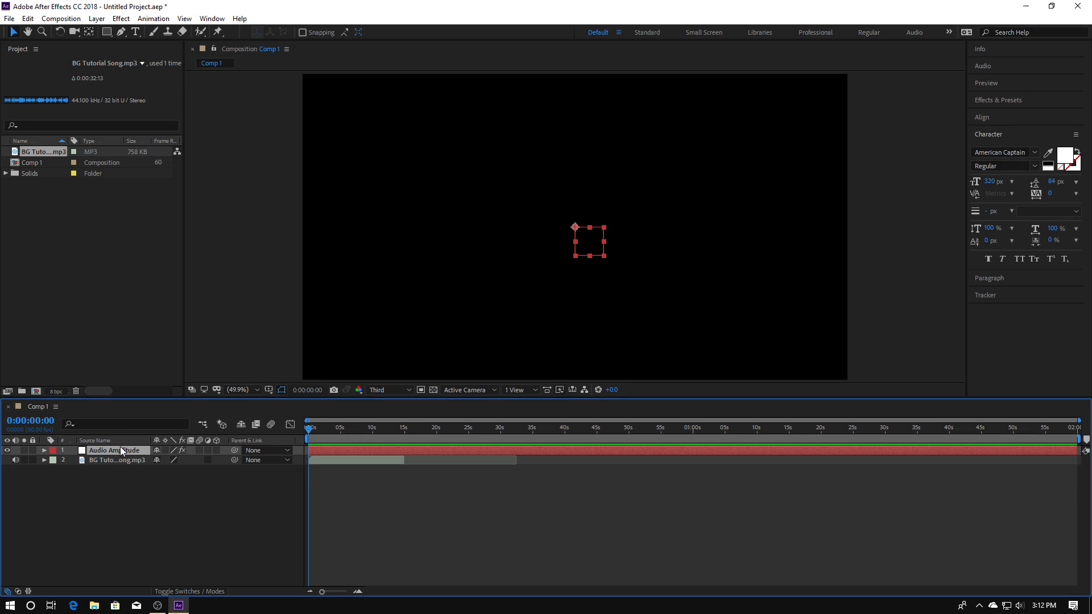
key(u)
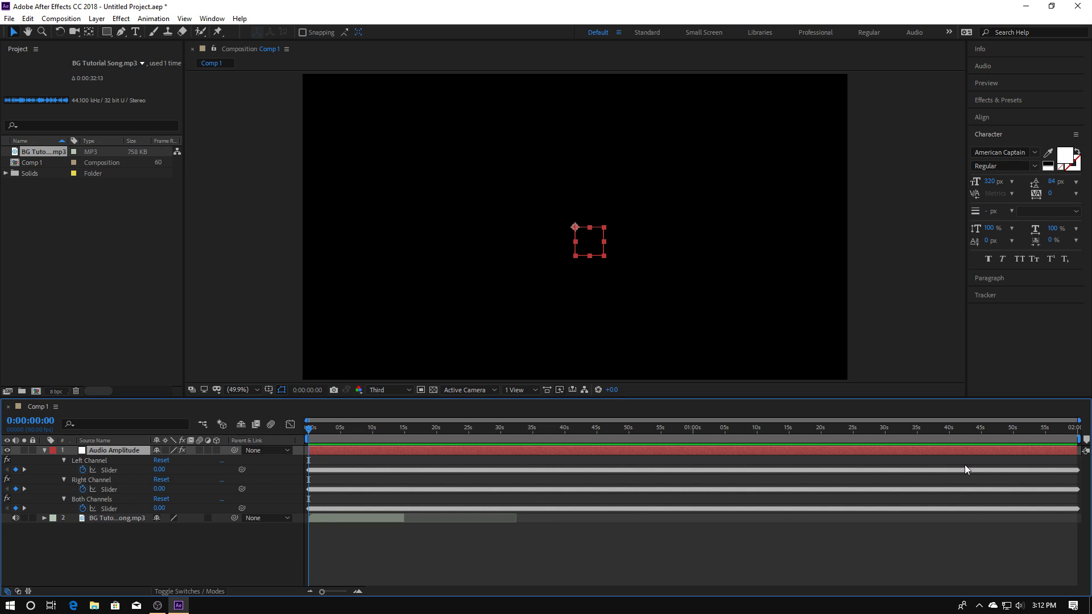
click(110, 509)
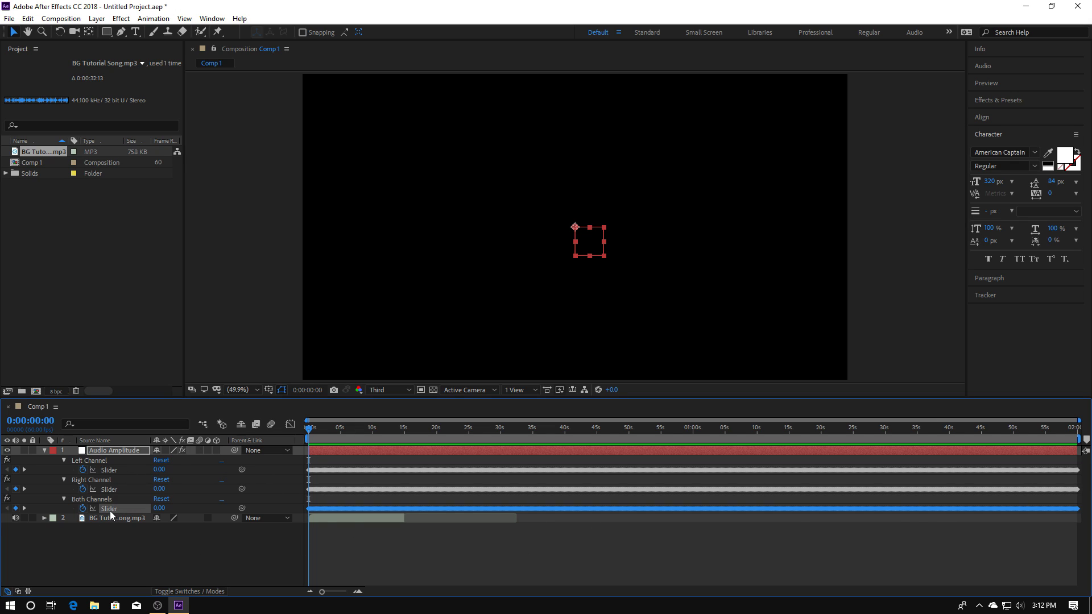
click(118, 549)
click(108, 510)
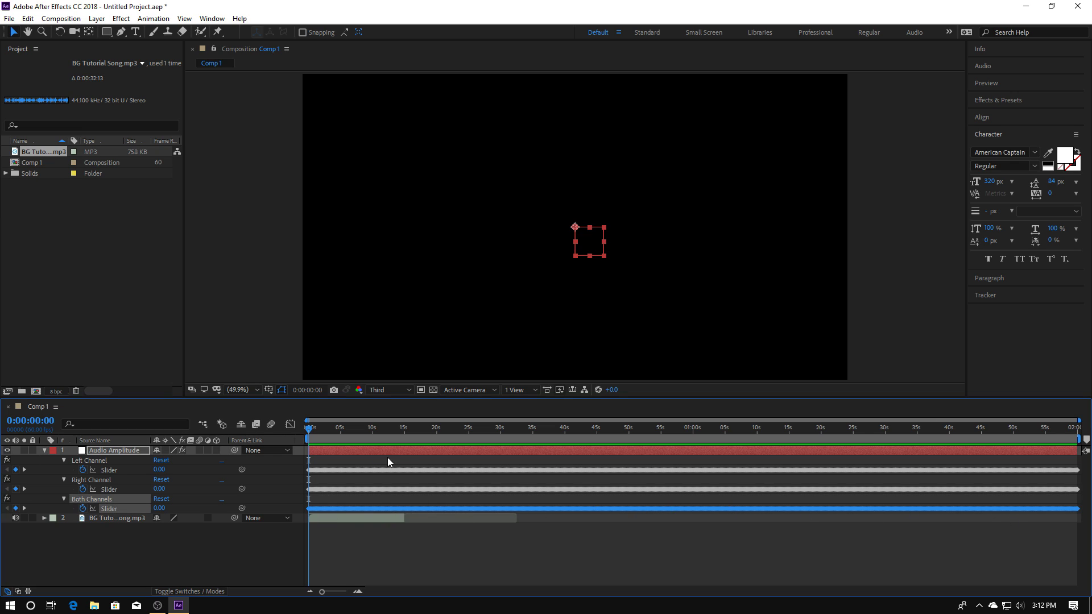
click(291, 425)
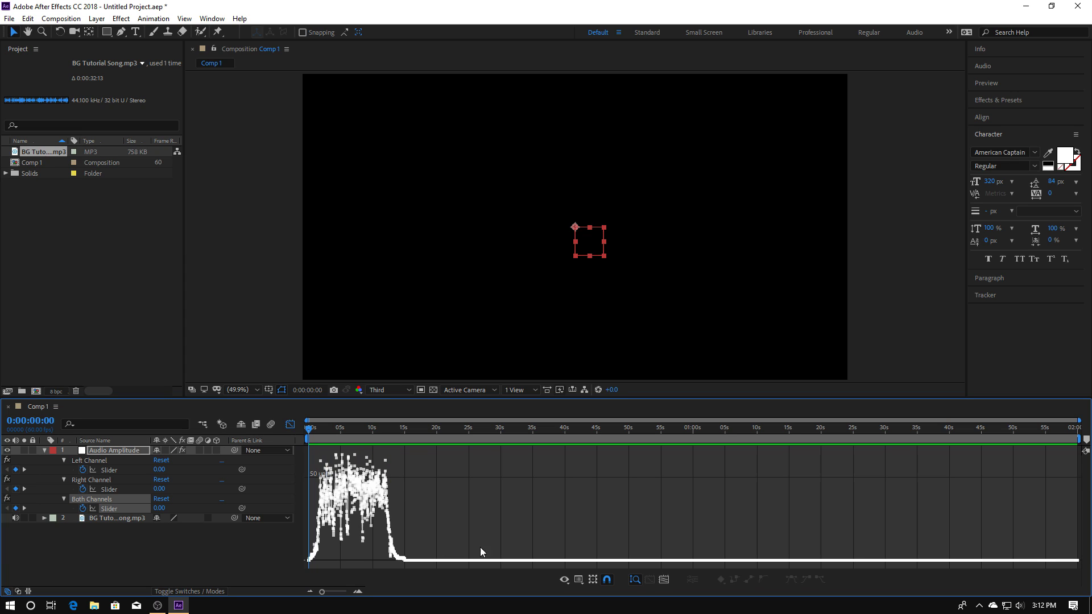
Step: Examine the Both Channels amplitude graph up close while previewing the song, to locate the strong beat near 0:00:04:15
scroll(482, 520, up, 5)
scroll(482, 519, up, 2)
scroll(500, 531, down, 1)
drag(537, 591, 379, 591)
scroll(449, 525, up, 1)
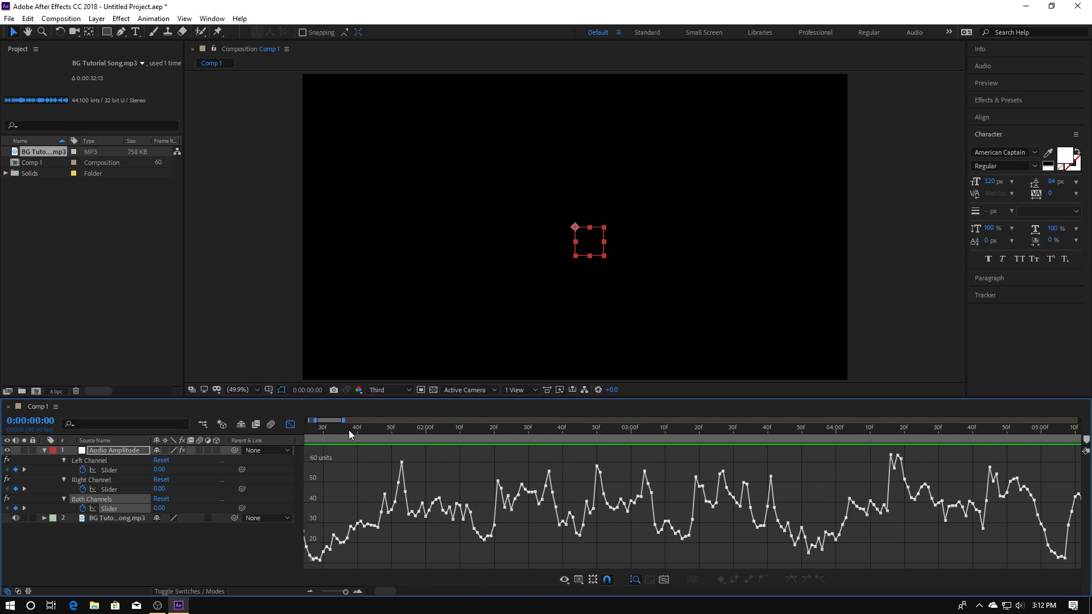
drag(348, 431, 357, 433)
key(space)
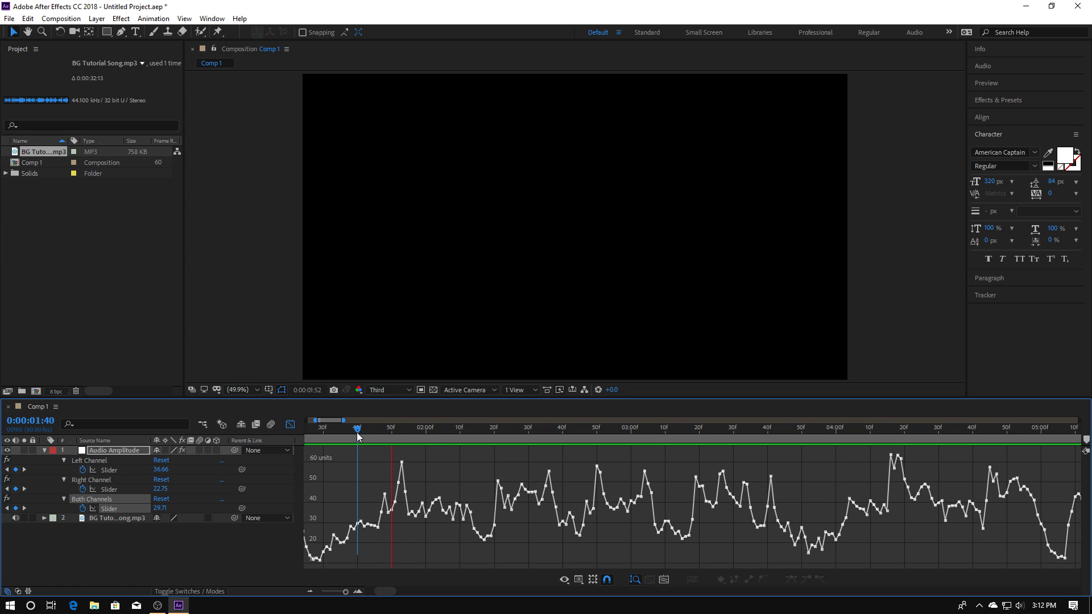
key(space)
drag(382, 592, 390, 592)
key(space)
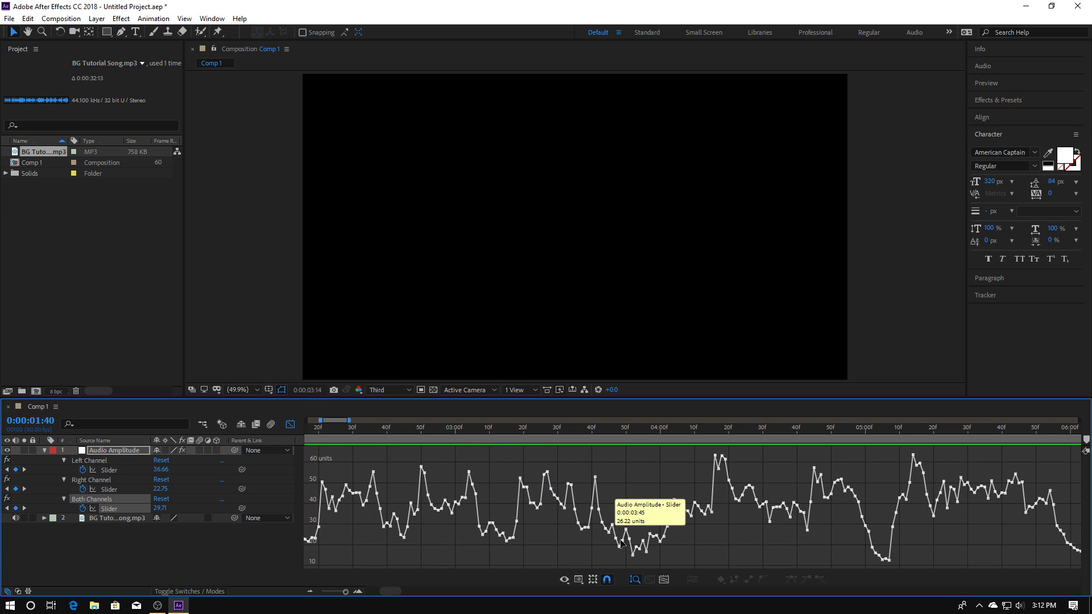
key(space)
click(708, 428)
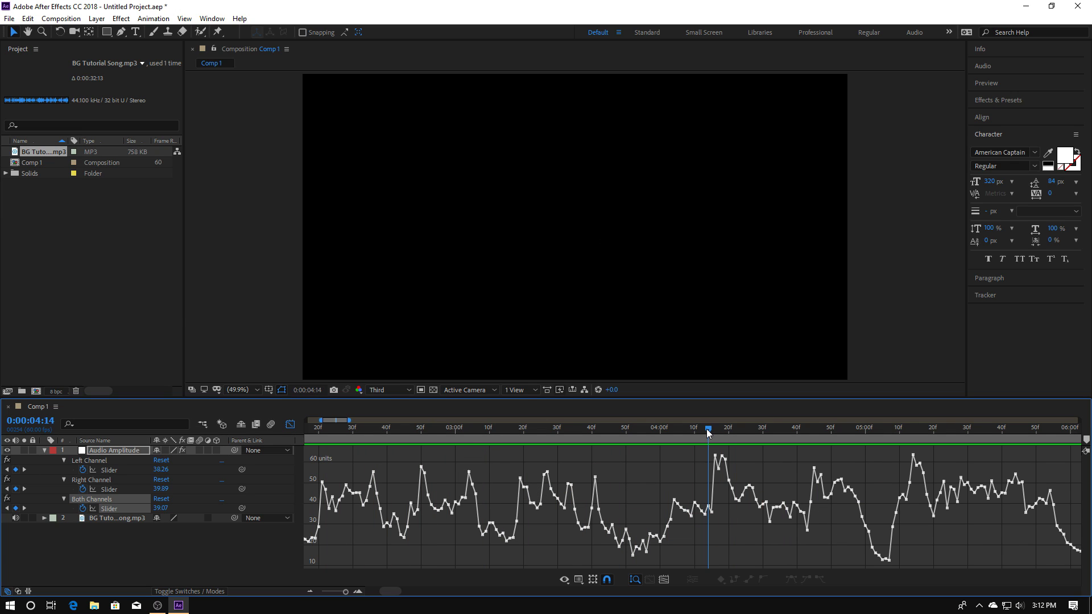
key(space)
key(space)
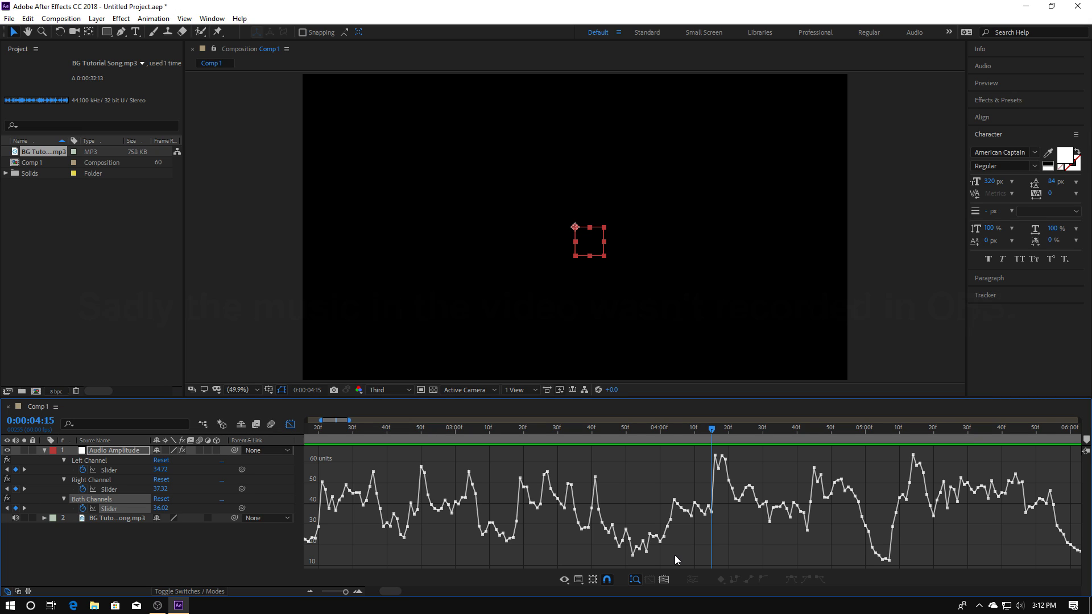
click(291, 426)
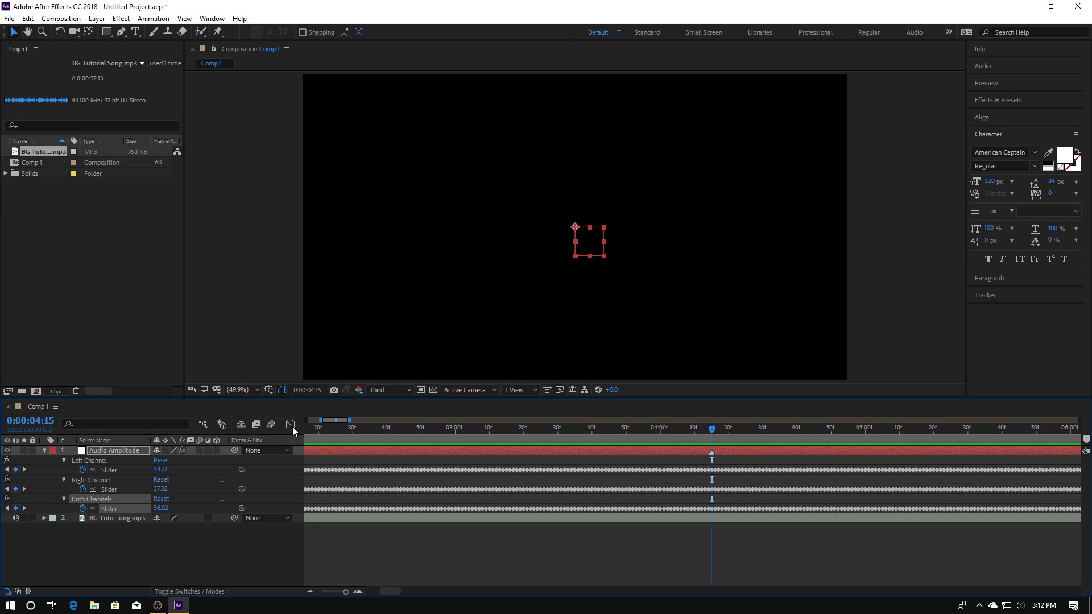
click(290, 427)
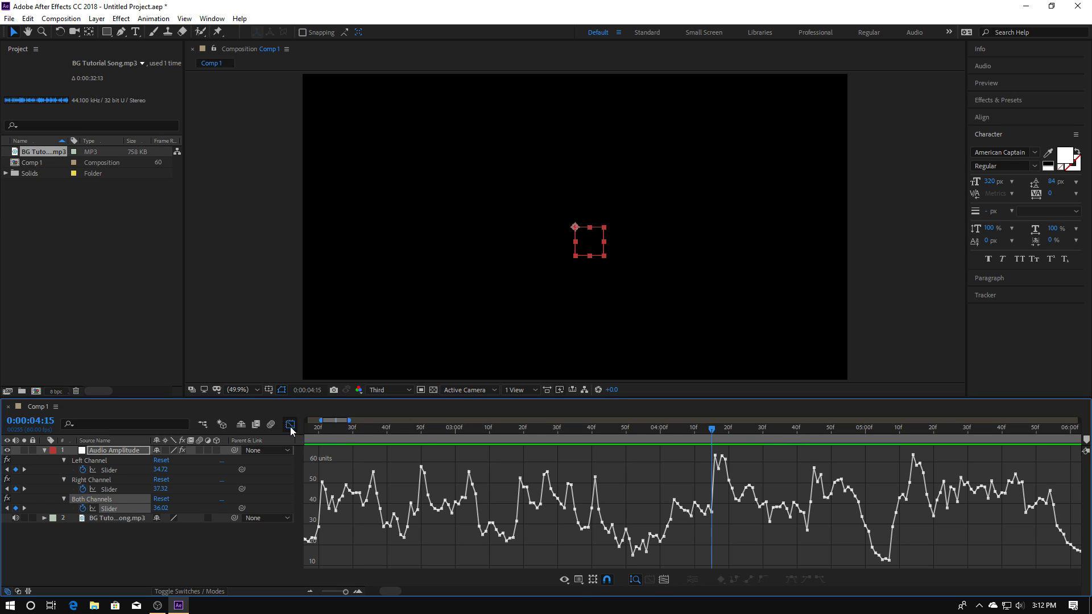
click(290, 426)
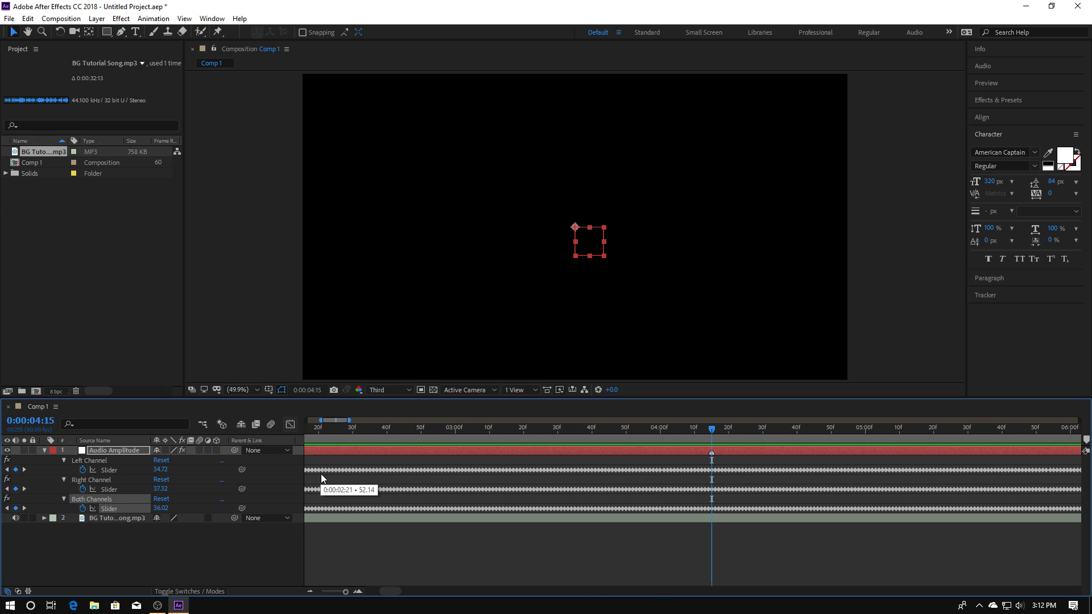
click(290, 426)
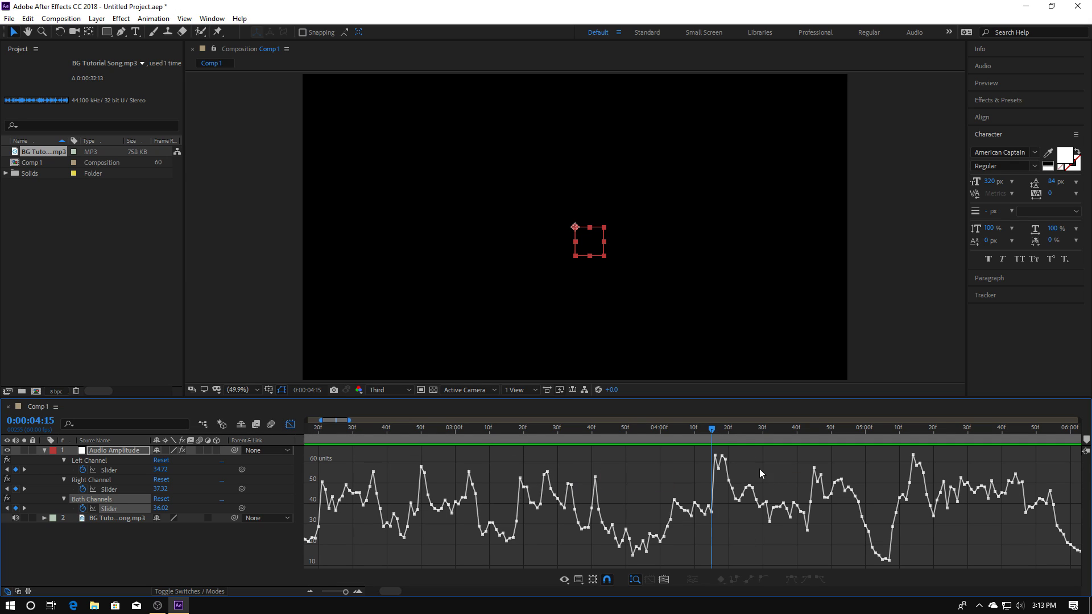
Step: Following the amplitude graph's peaks, place layer markers on the Audio Amplitude layer from 0:00:04:15 through 0:00:11:56
click(810, 433)
scroll(746, 478, right, 2)
scroll(615, 517, right, 1)
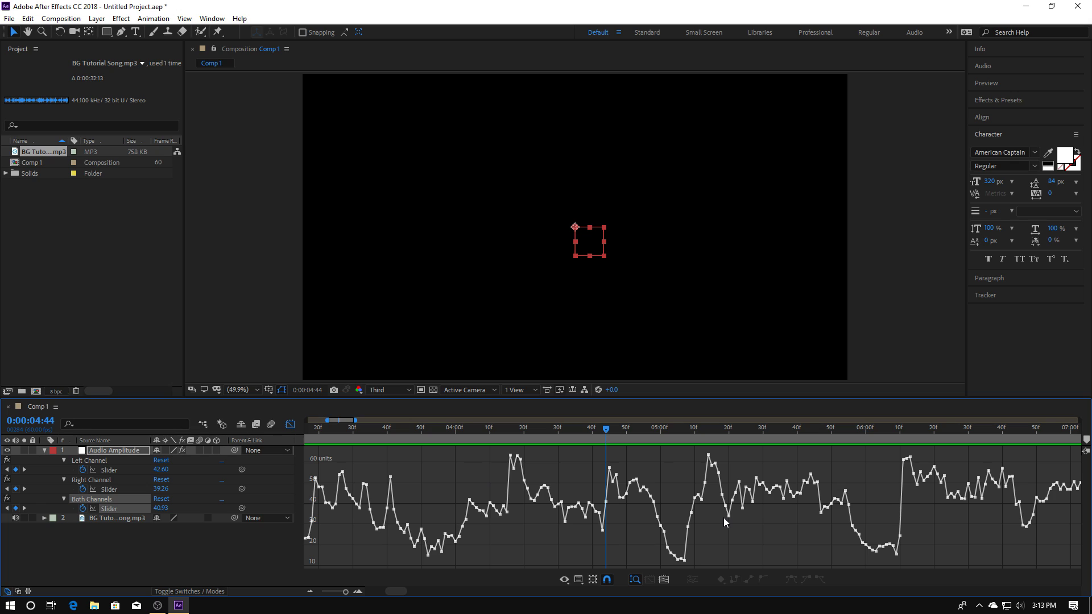
mouse_move(686, 438)
mouse_down()
mouse_move(773, 455)
mouse_move(799, 443)
mouse_up()
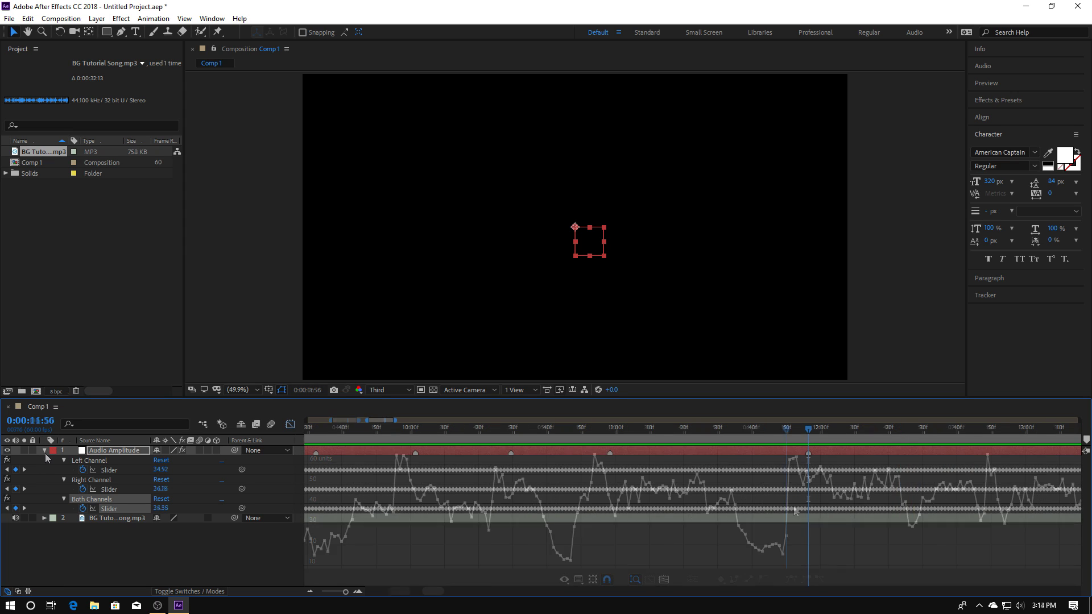
scroll(589, 524, down, 5)
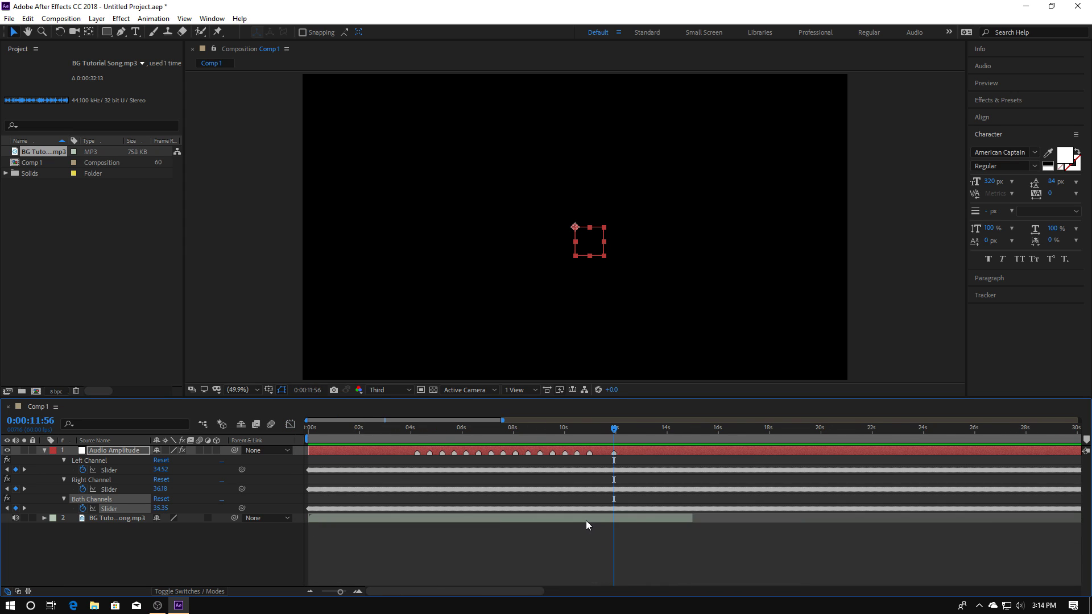
scroll(369, 511, up, 2)
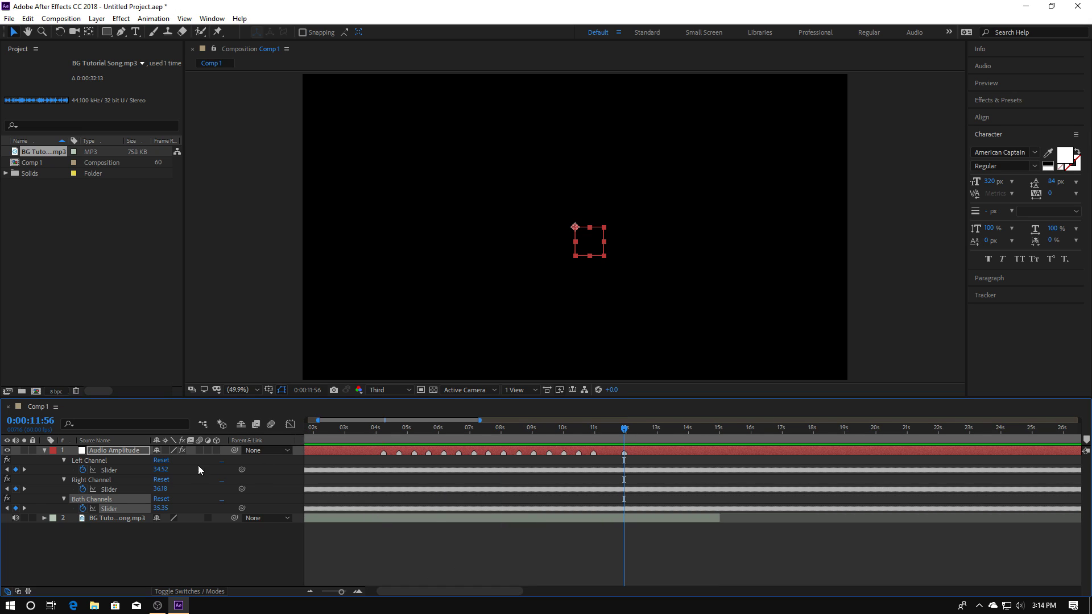
Step: Collapse the Audio Amplitude layer's properties and preview the selected song layer from 0:00:03:52
click(44, 451)
drag(397, 428, 372, 428)
click(120, 461)
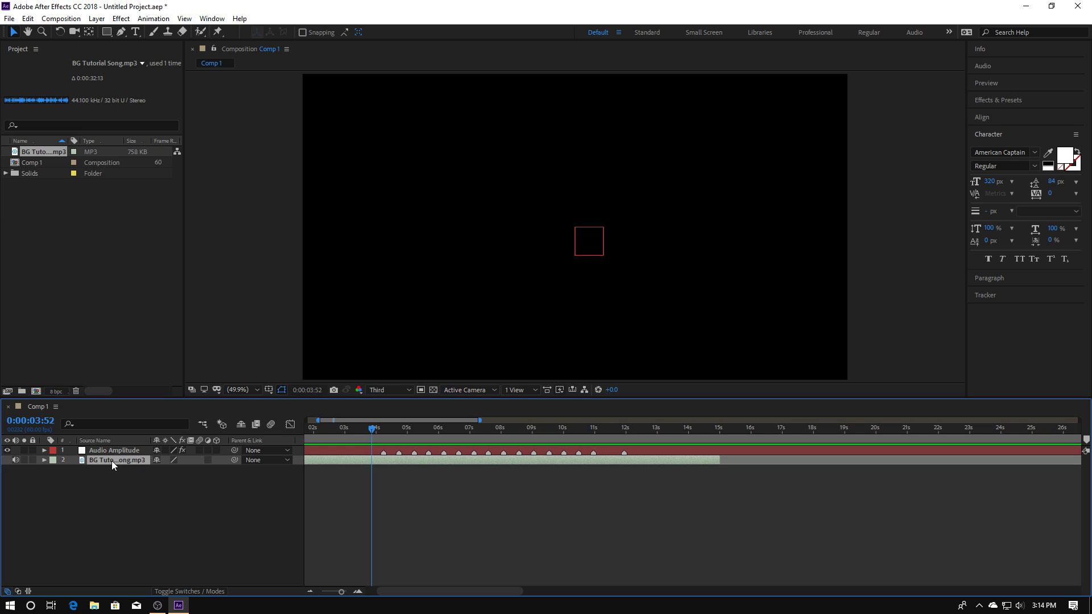
key(space)
key(space)
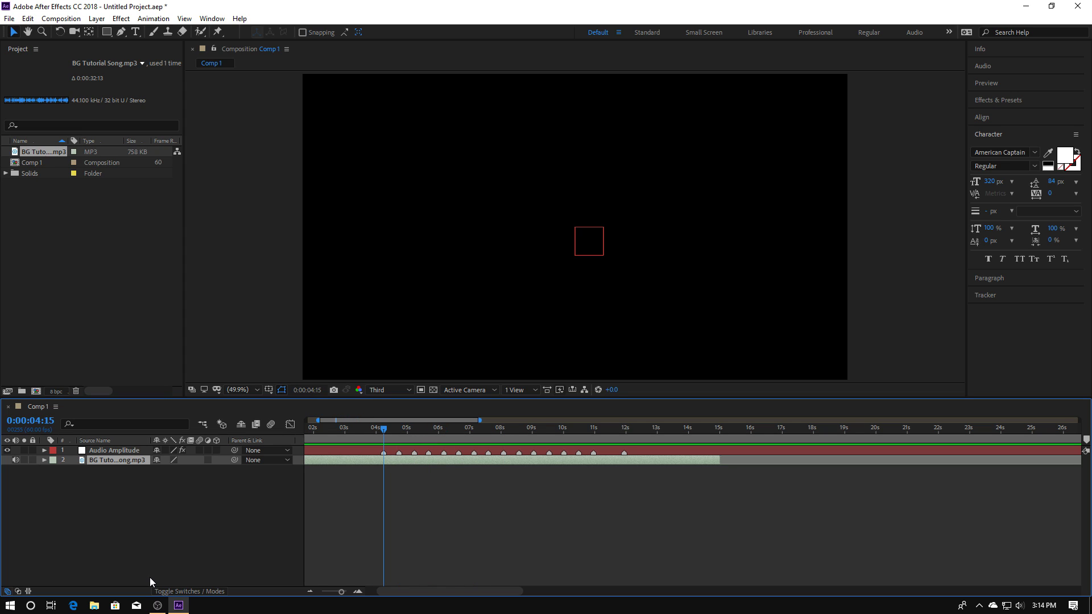
Step: Add matching beat markers to the song layer from 0:00:04:15 through 0:00:11:56, and delete the Audio Amplitude layer
click(149, 578)
click(111, 459)
key(KP_Multiply)
key(space)
key(KP_Multiply)
key(KP_Multiply)
key(KP_Multiply)
key(KP_Multiply)
key(KP_Multiply)
key(KP_Multiply)
key(KP_Multiply)
key(KP_Multiply)
key(KP_Multiply)
key(KP_Multiply)
key(KP_Multiply)
key(KP_Multiply)
key(KP_Multiply)
key(KP_Multiply)
key(space)
key(KP_Multiply)
click(347, 453)
key(Delete)
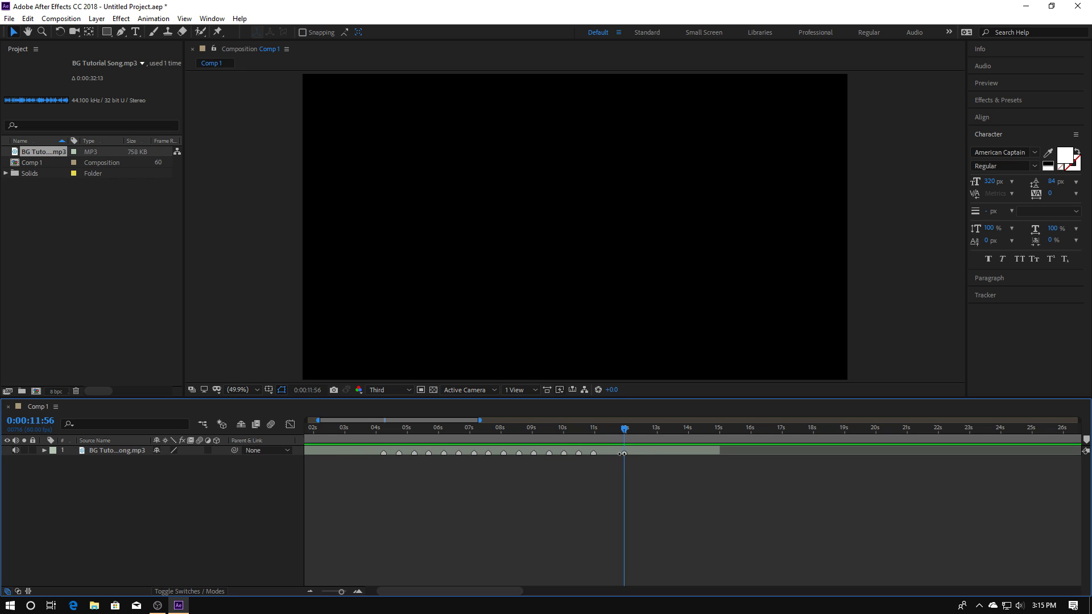
Step: Set the comment of the song layer's last marker, at 0:00:11:56, to "ease"
double_click(622, 453)
text(ease)
click(606, 458)
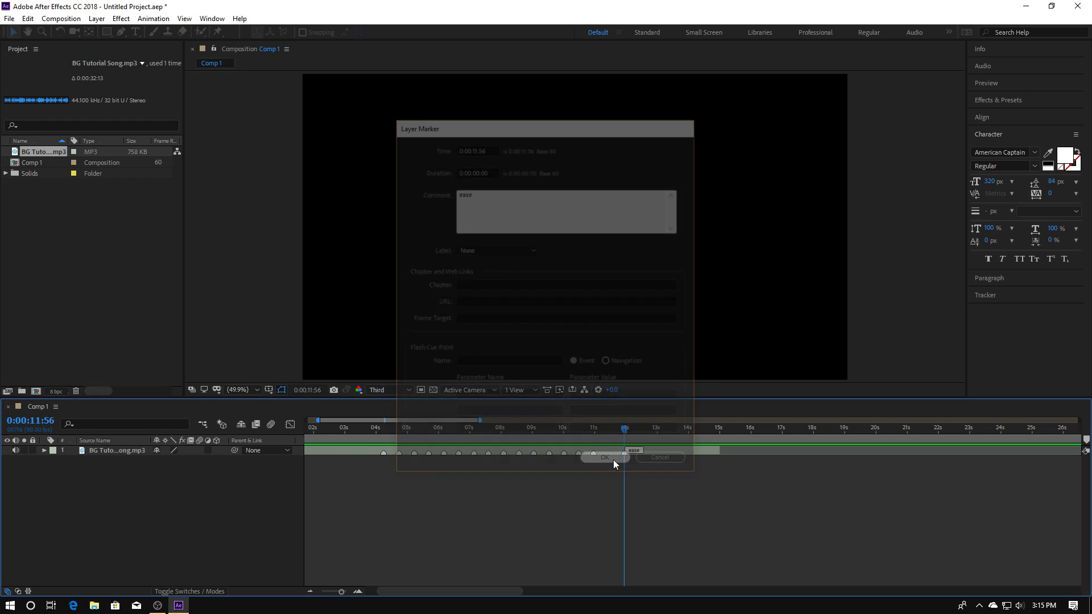
Step: Add a marker to the song layer at 0:00:03:42 and set its comment to "ease"
mouse_move(623, 432)
mouse_down()
mouse_move(589, 436)
mouse_move(654, 436)
mouse_up()
click(383, 437)
drag(383, 437, 367, 436)
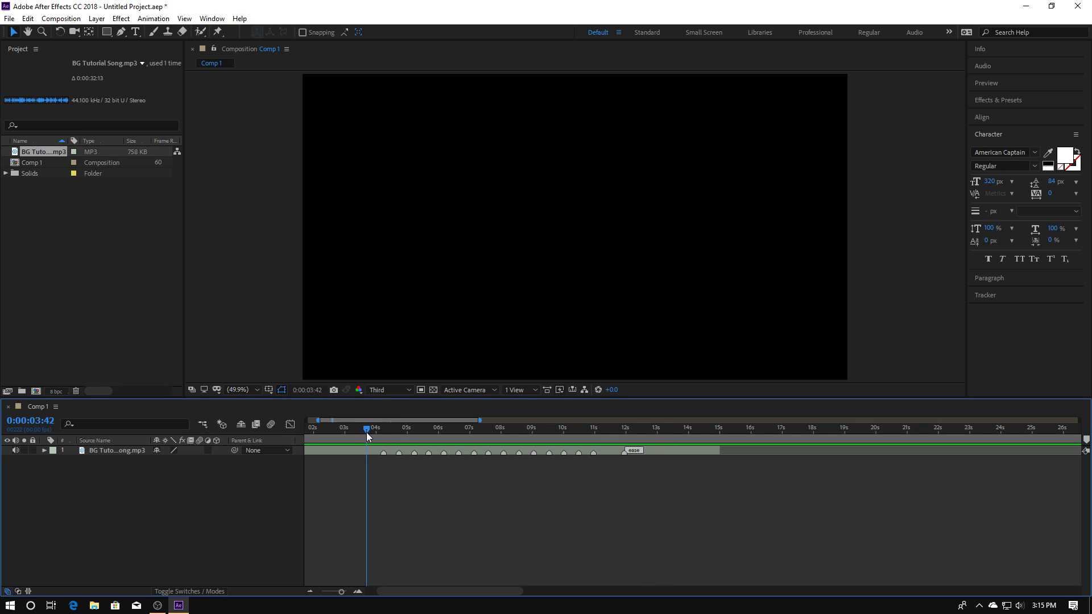
click(336, 454)
key(KP_Multiply)
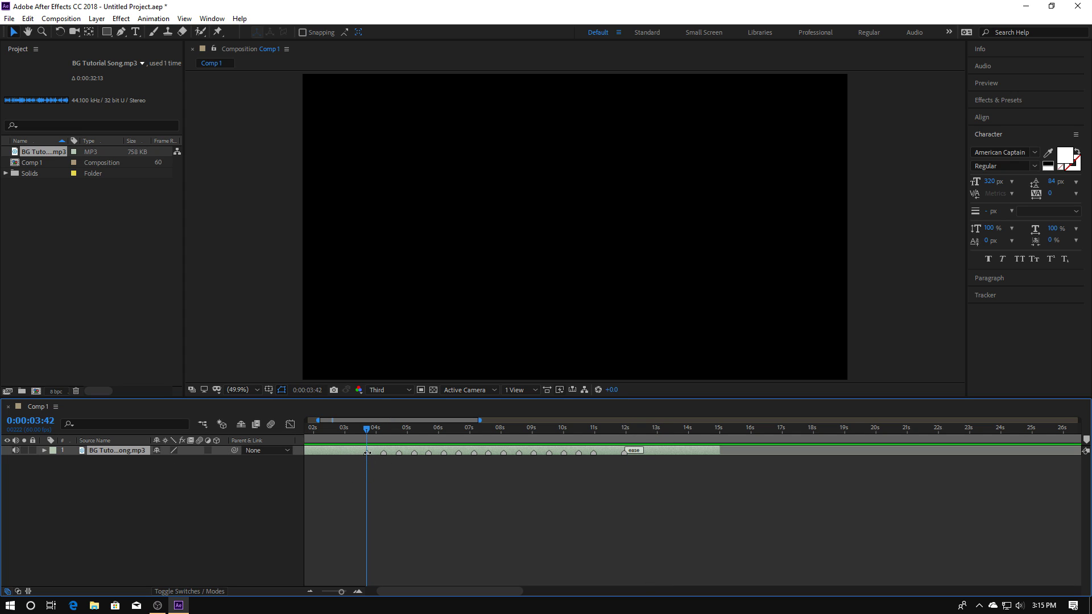
double_click(367, 453)
text(ease)
click(610, 466)
Step: Preview the song with its markers from 0:00:03:22
alt+scroll(323, 490, up, 3)
click(410, 428)
drag(411, 428, 446, 434)
click(255, 508)
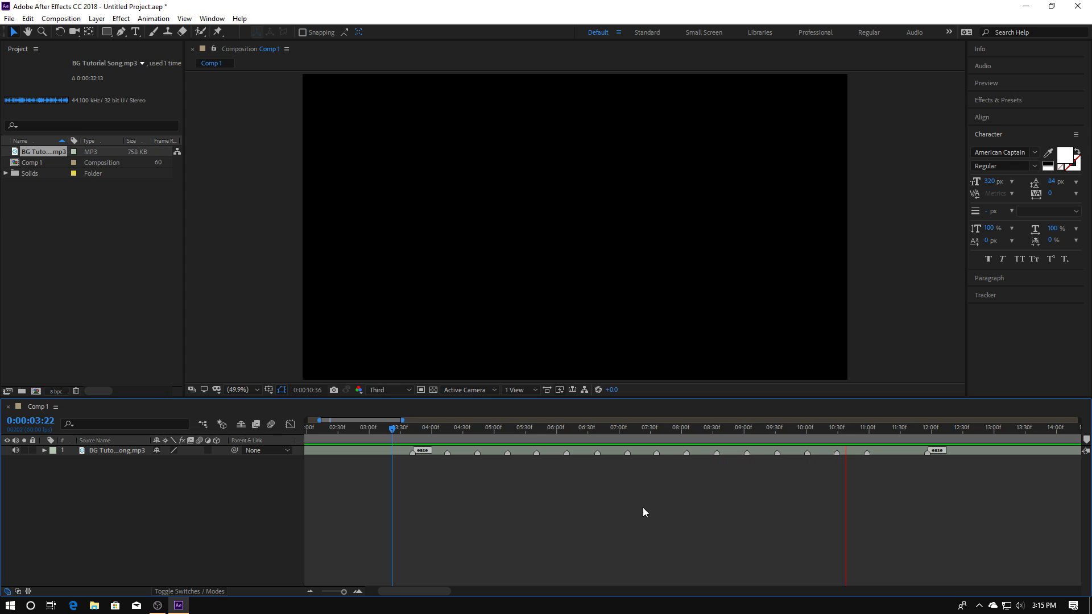
key(space)
key(minus)
Step: Activate the Rectangle tool with no fill and a white (FFFFFF) 80 px stroke
click(107, 32)
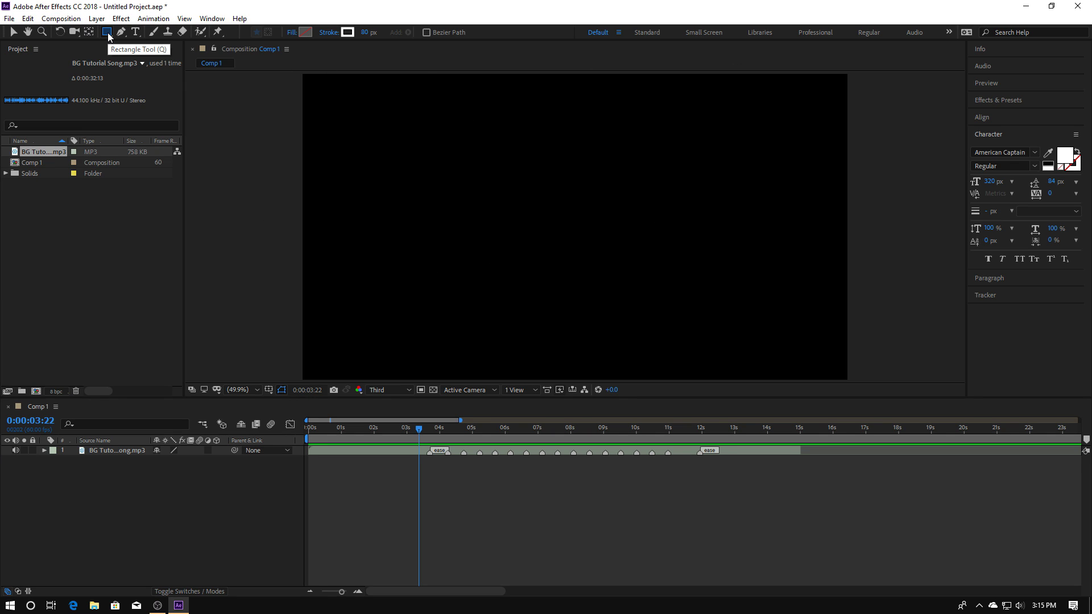
drag(108, 35, 120, 50)
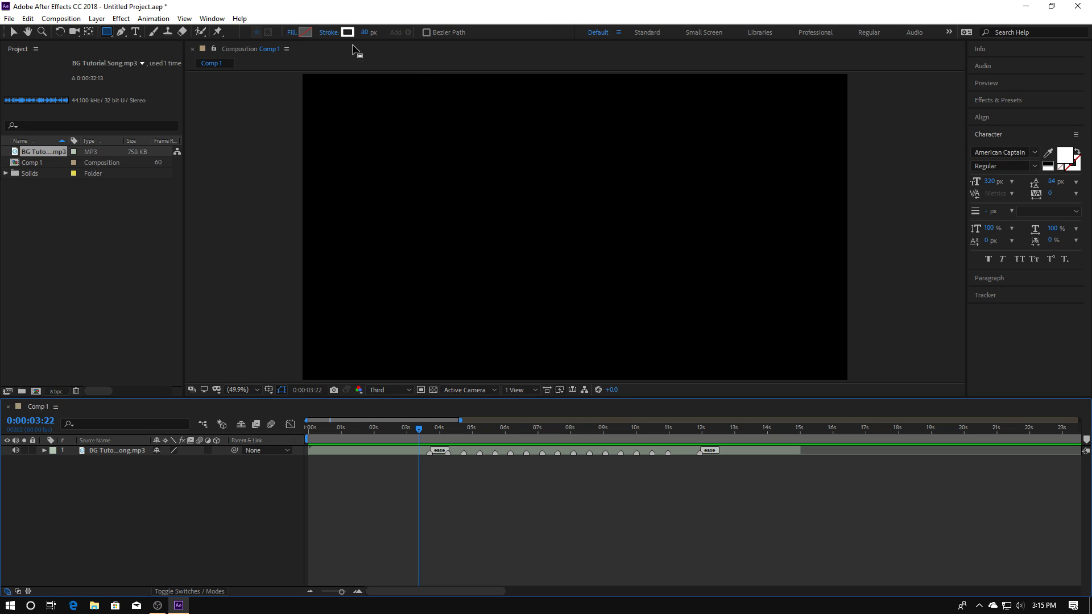
click(304, 33)
click(679, 233)
alt+click(304, 33)
click(348, 36)
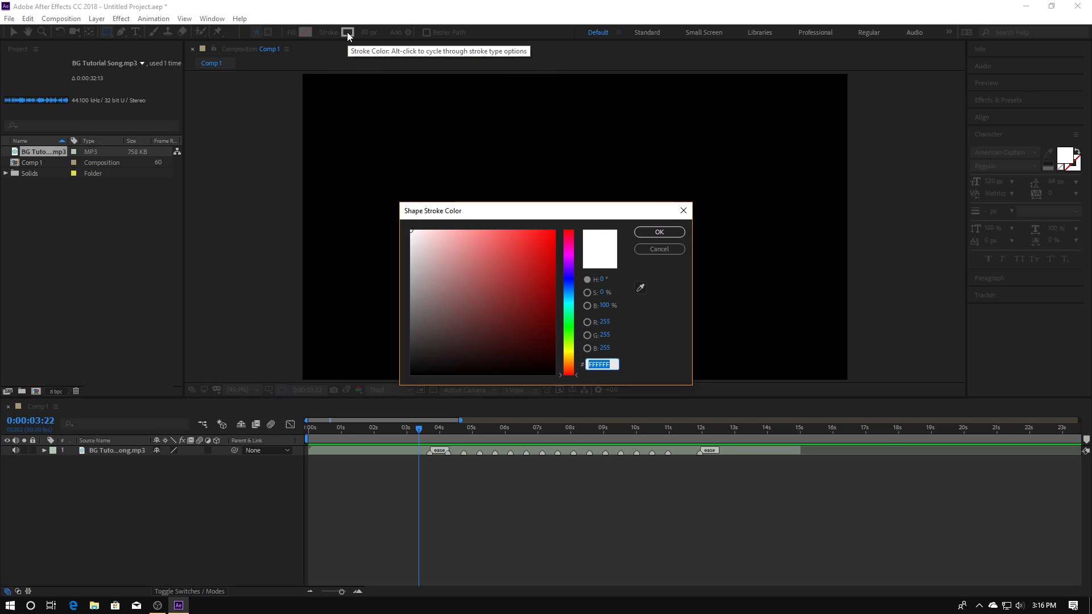
click(674, 251)
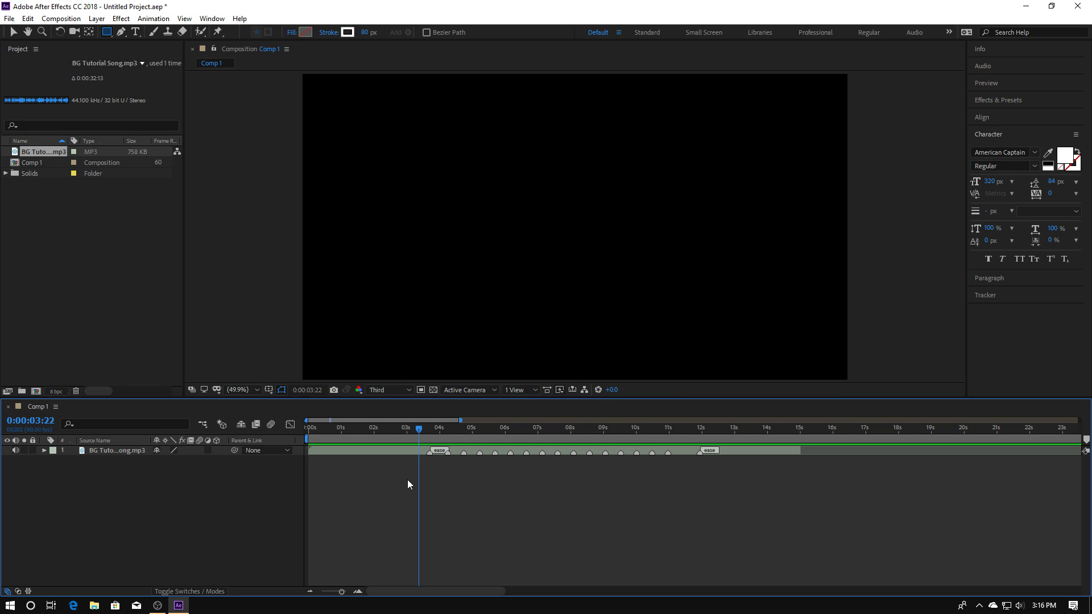
Step: At 0:00:00:00, draw a large square outline and center its anchor point within the shape
drag(419, 431, 308, 431)
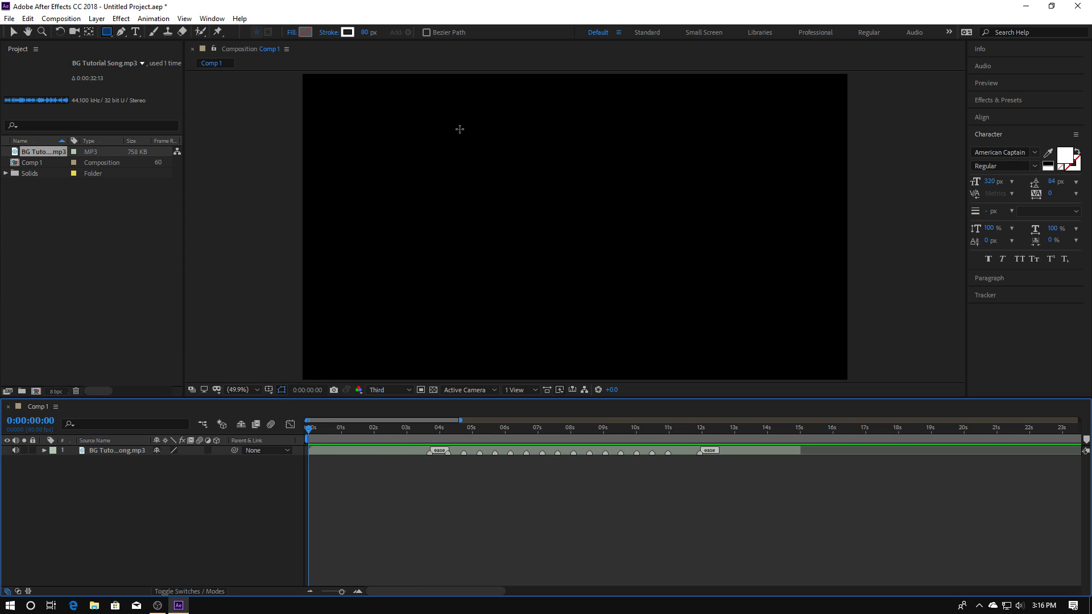
mouse_move(452, 115)
mouse_down()
mouse_move(646, 302)
mouse_move(657, 285)
mouse_move(719, 261)
mouse_move(682, 259)
mouse_up()
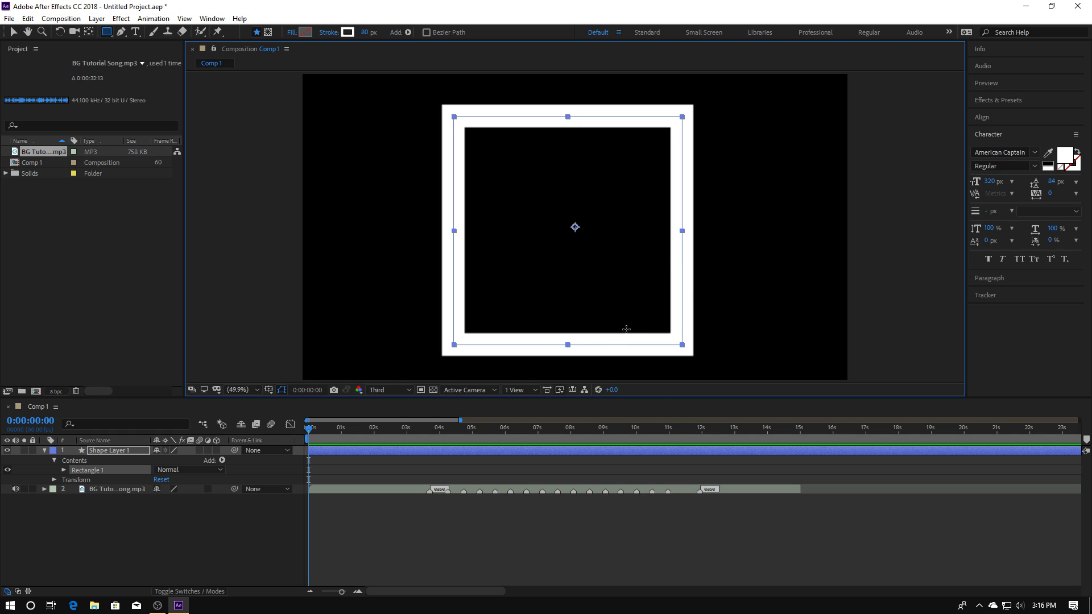
click(90, 34)
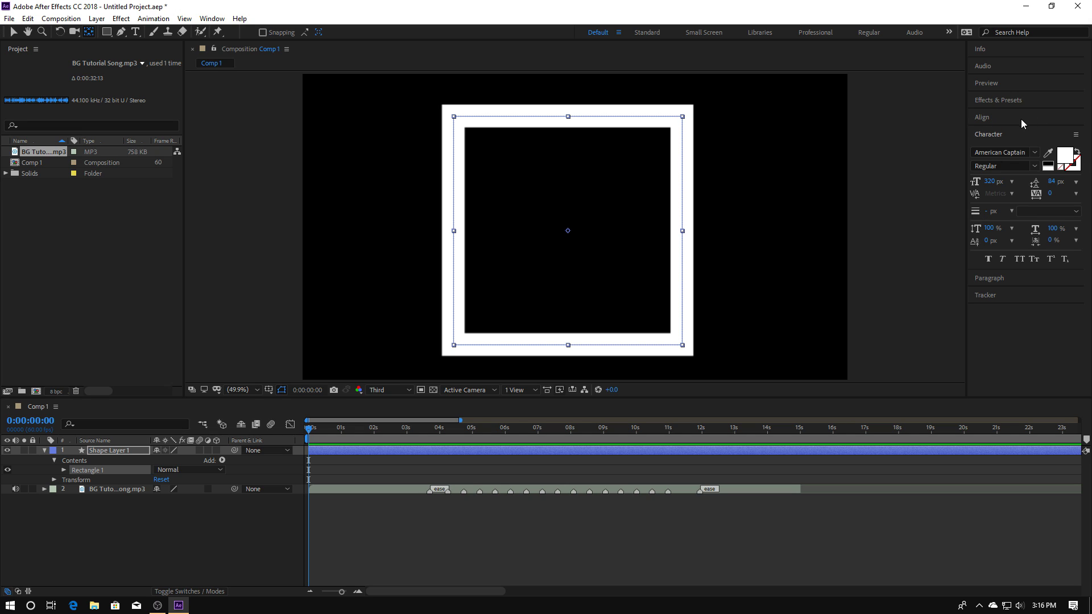
Step: Align the square horizontally and vertically to the center of the composition
click(982, 118)
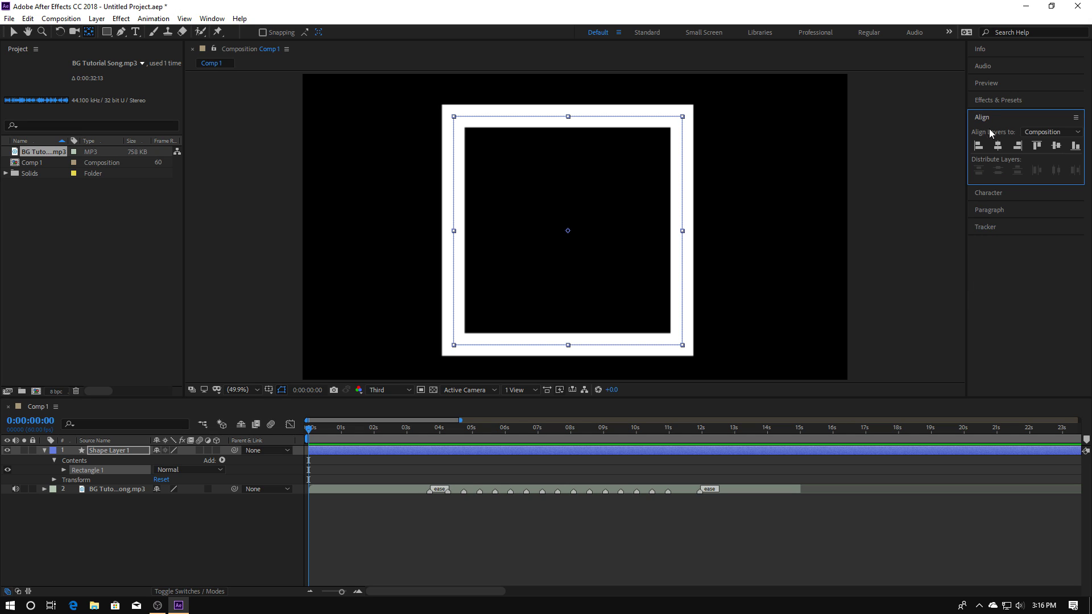
click(998, 148)
click(1056, 148)
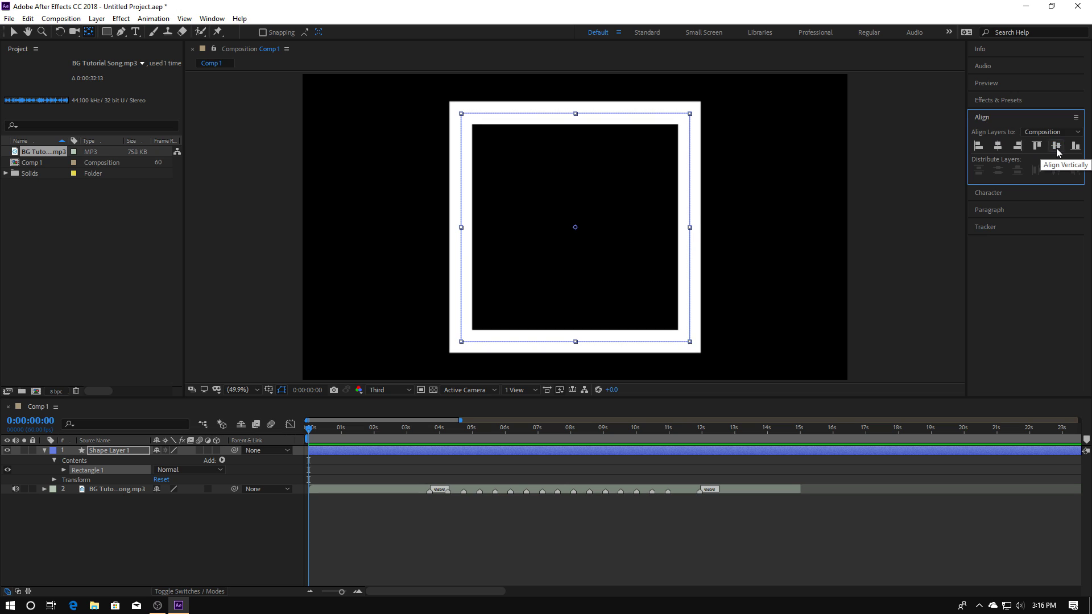
Step: Set the rotation of Shape Layer 1 to 45°
click(125, 453)
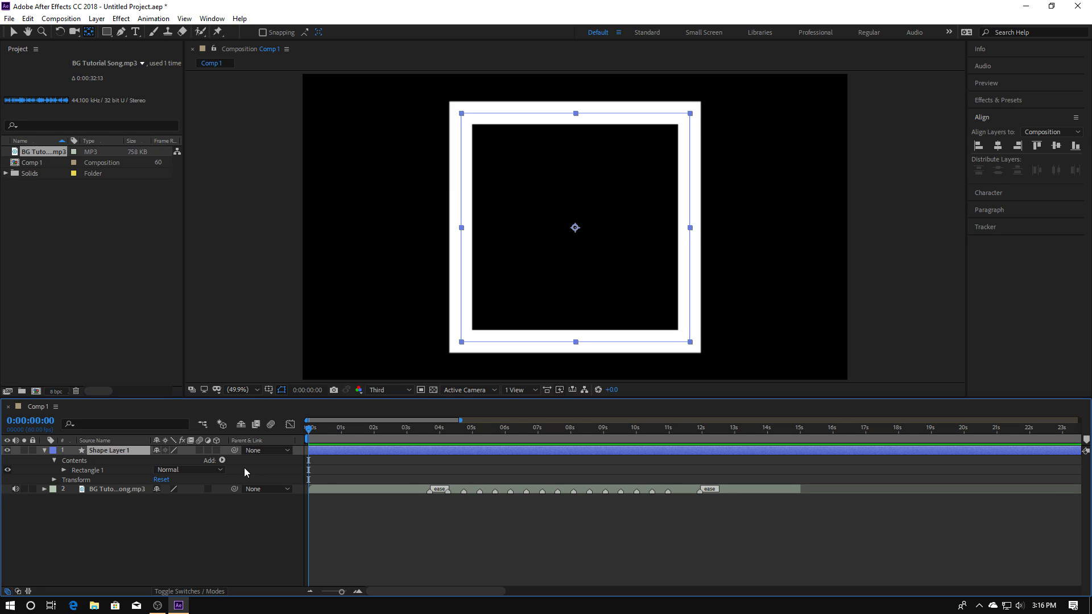
key(r)
click(169, 460)
text(45)
key(Return)
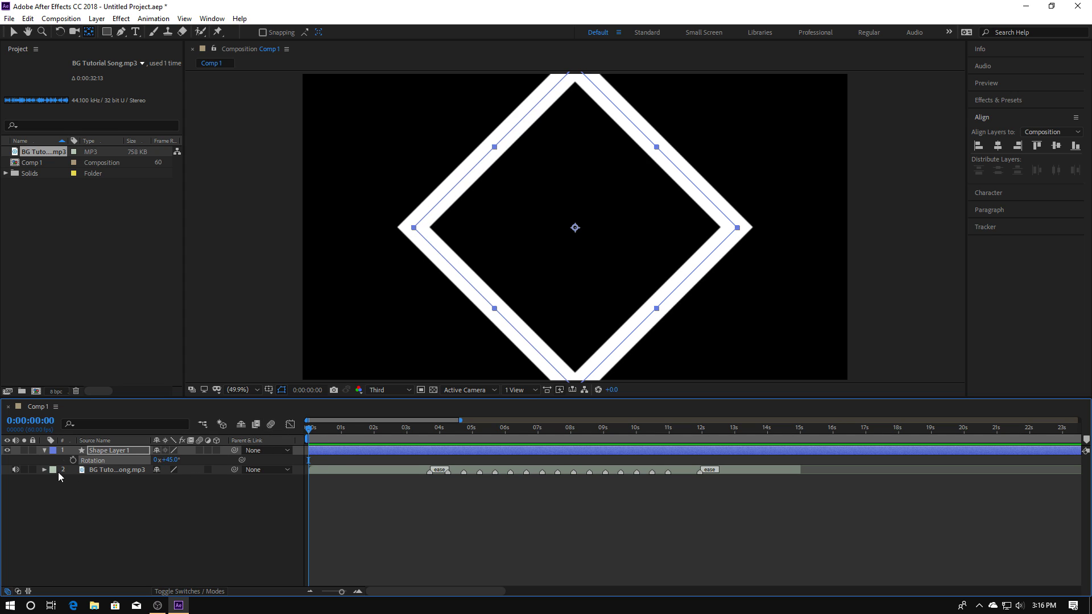
Step: Set the scale of Shape Layer 1 to 0% and keyframe it at 0:00:00:00
click(96, 452)
key(s)
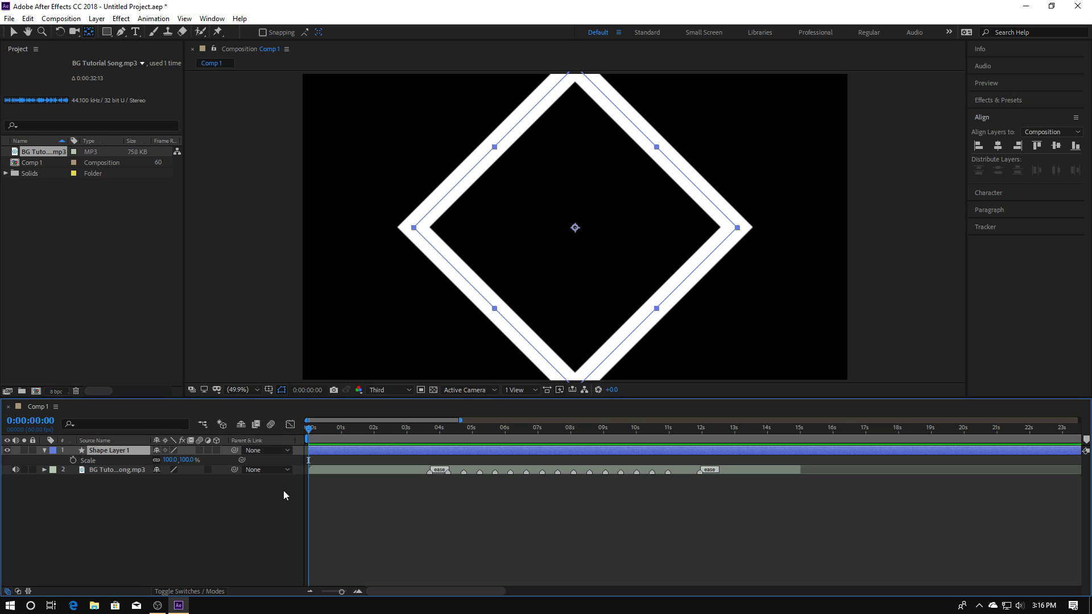
click(186, 460)
text(0)
key(Return)
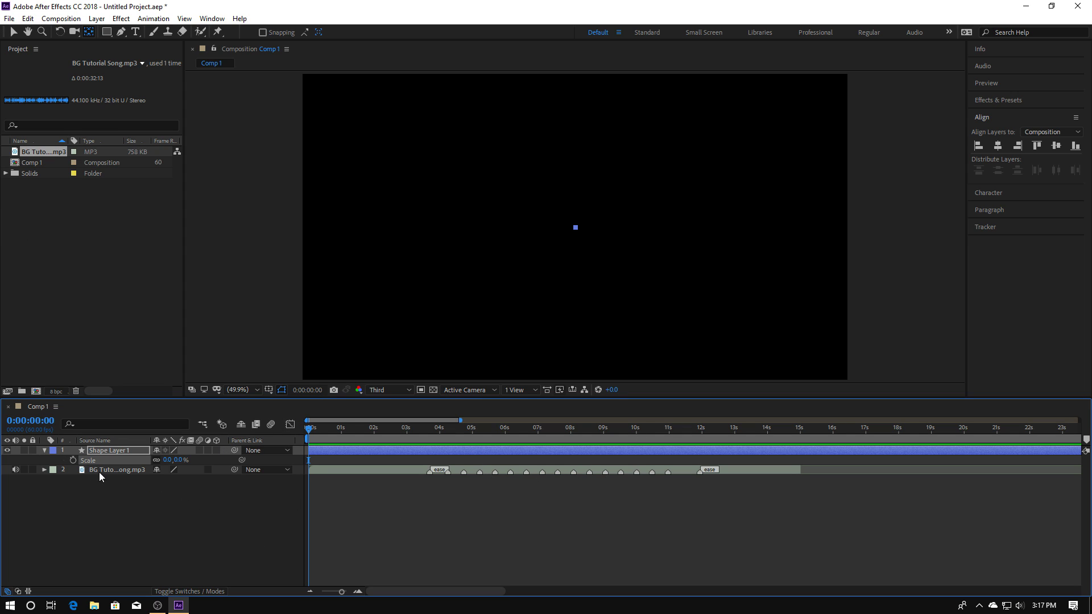
click(74, 461)
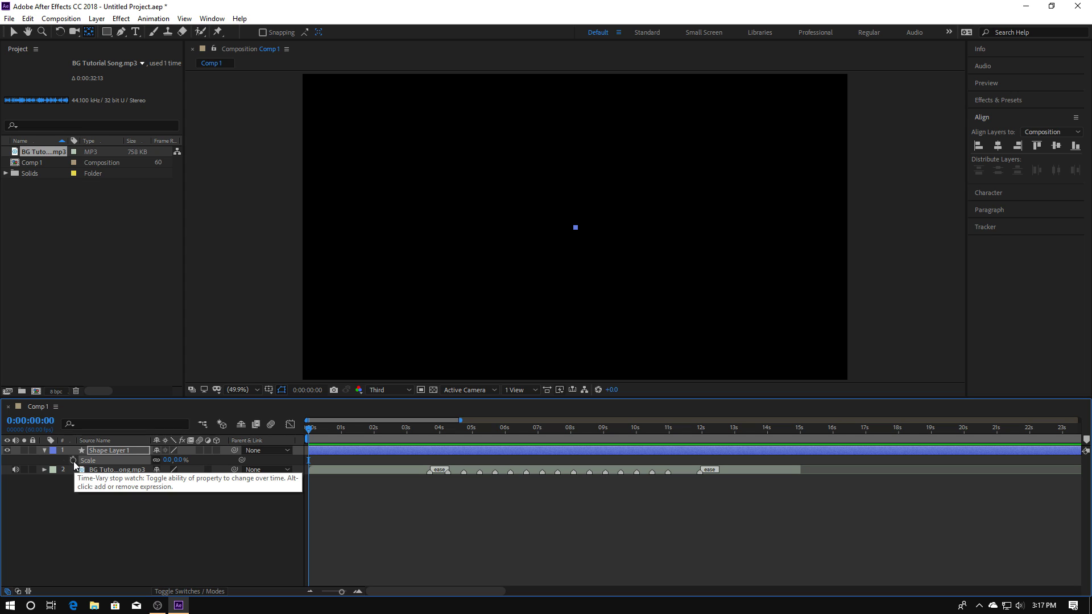
Step: At 0:00:03:00, scale Shape Layer 1 up until its outline leaves the frame, and preview the growing animation
click(48, 425)
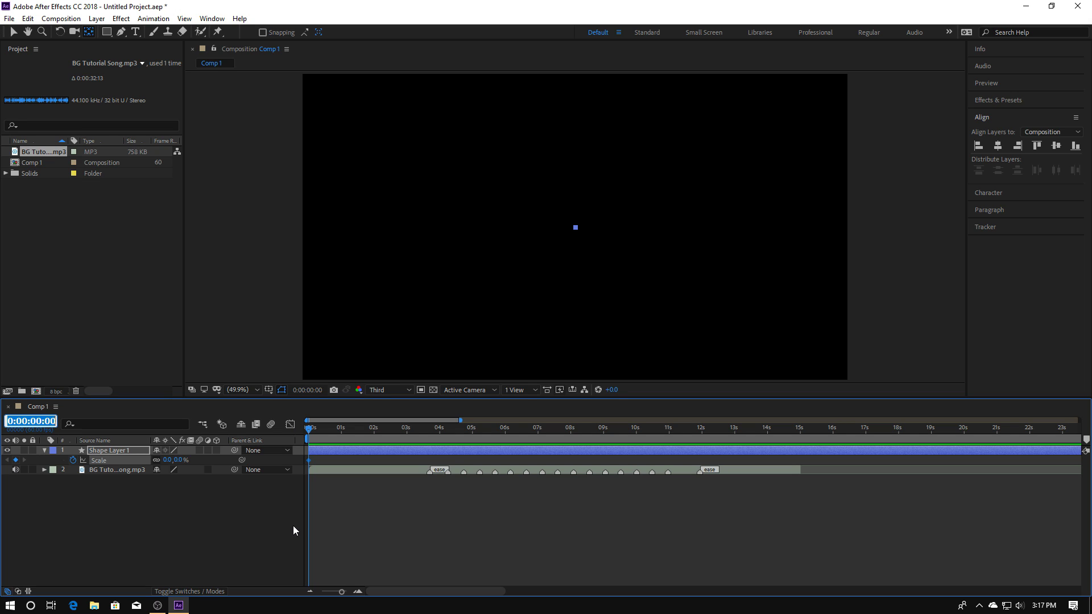
text(300)
key(Return)
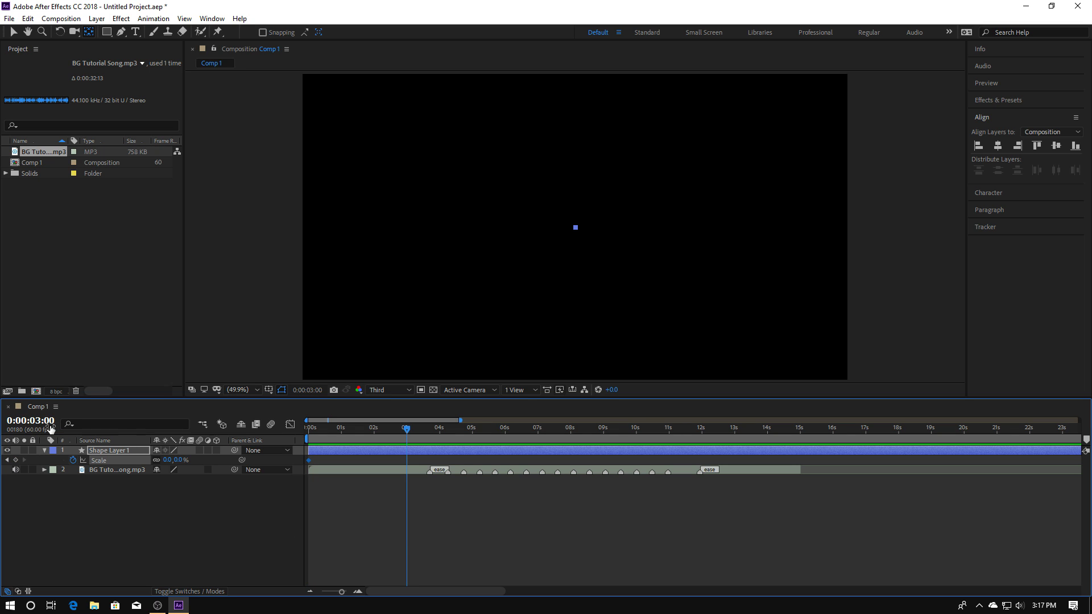
drag(173, 460, 335, 452)
key(space)
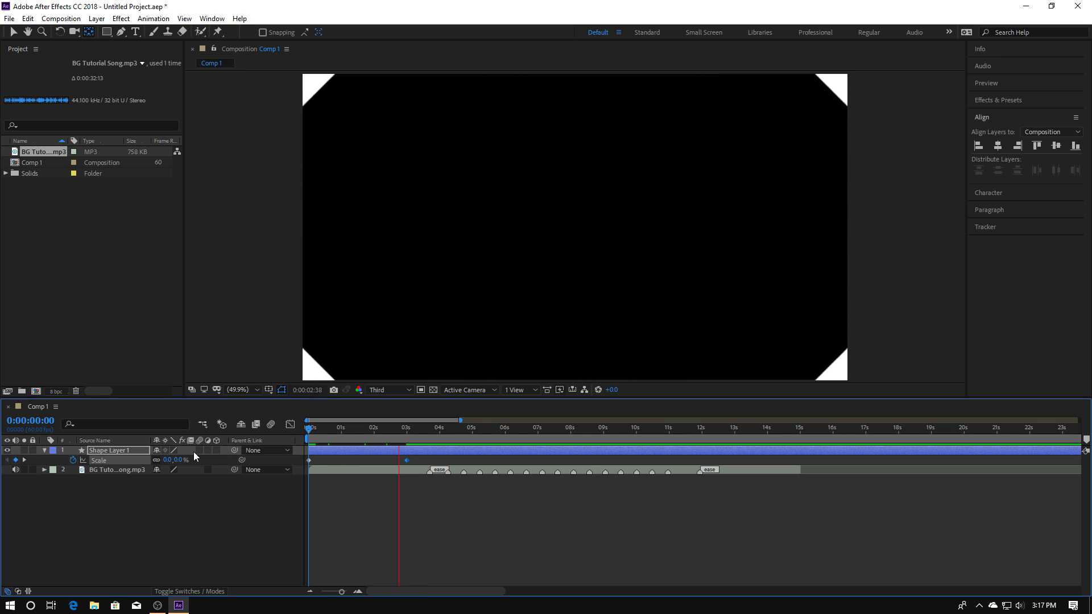
key(space)
Step: Duplicate Shape Layer 1 and apply the Gradient Ramp effect to the copy
click(44, 450)
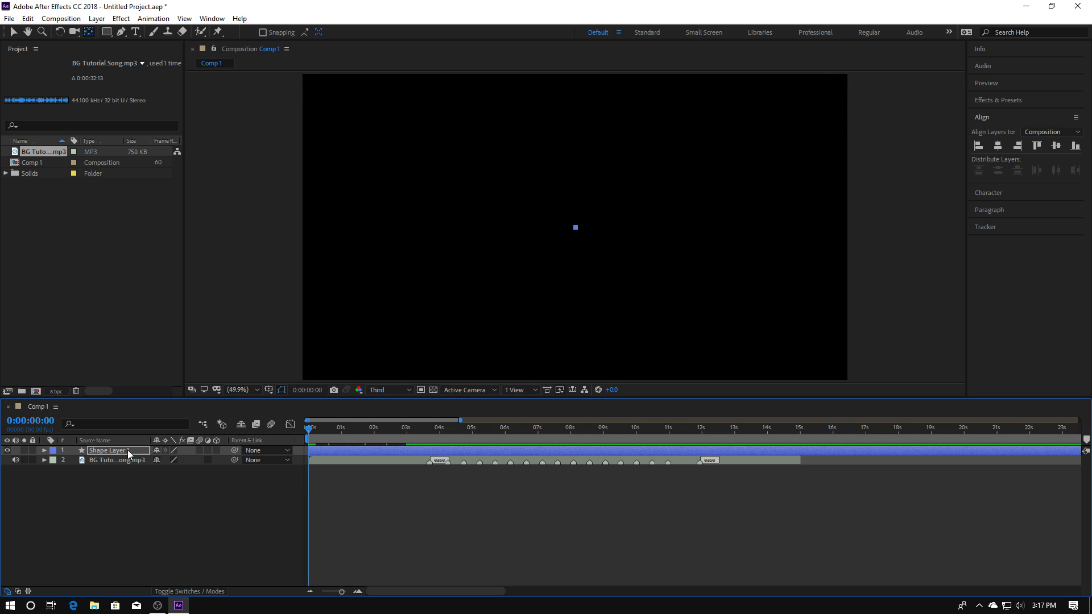
key(ctrl+d)
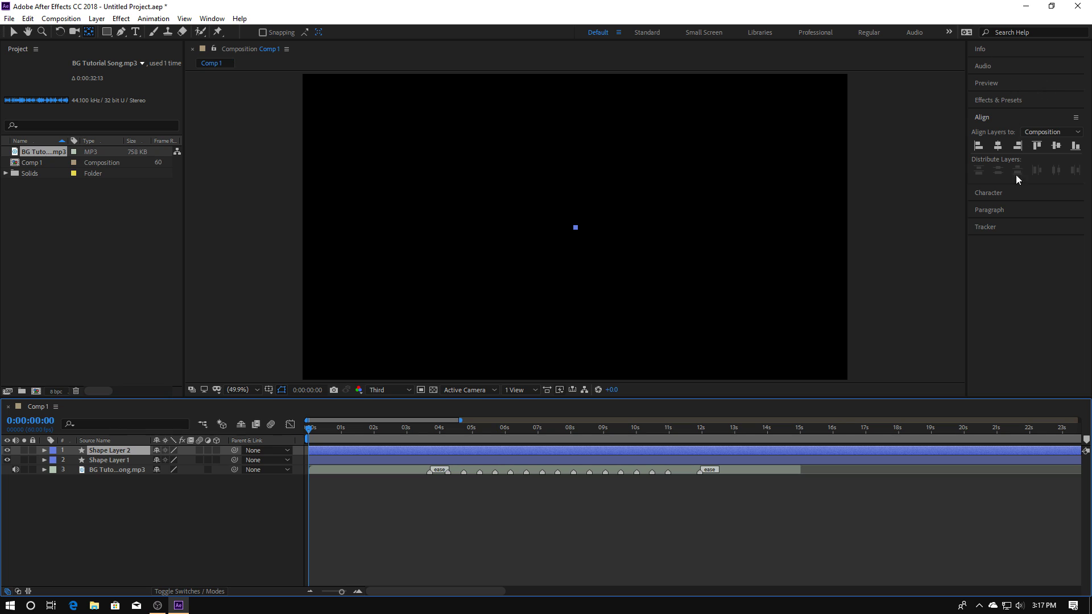
click(991, 101)
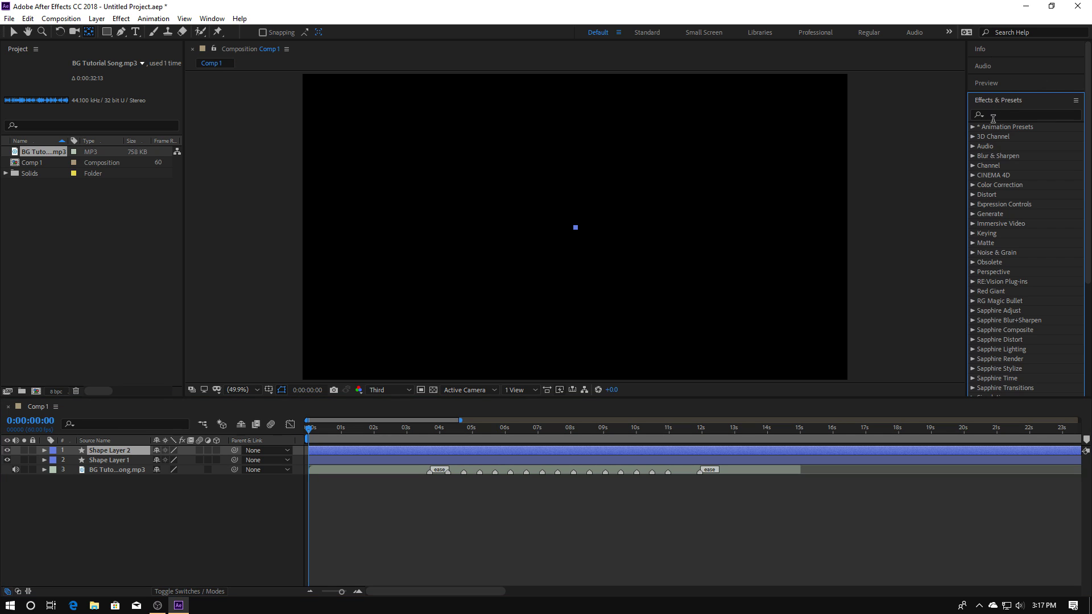
click(995, 114)
text(ramp)
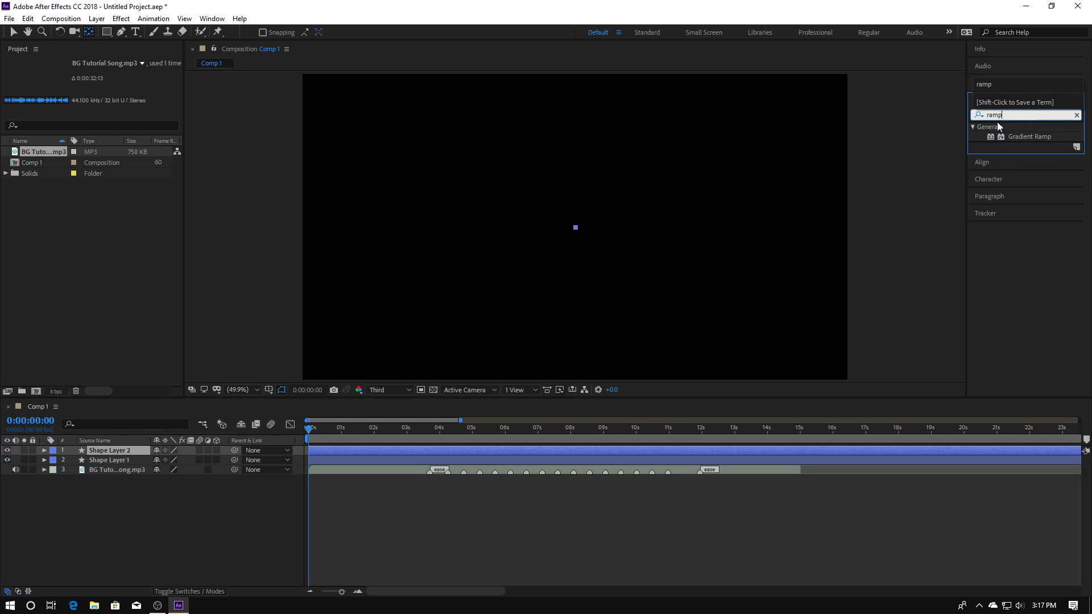
drag(1036, 137, 130, 450)
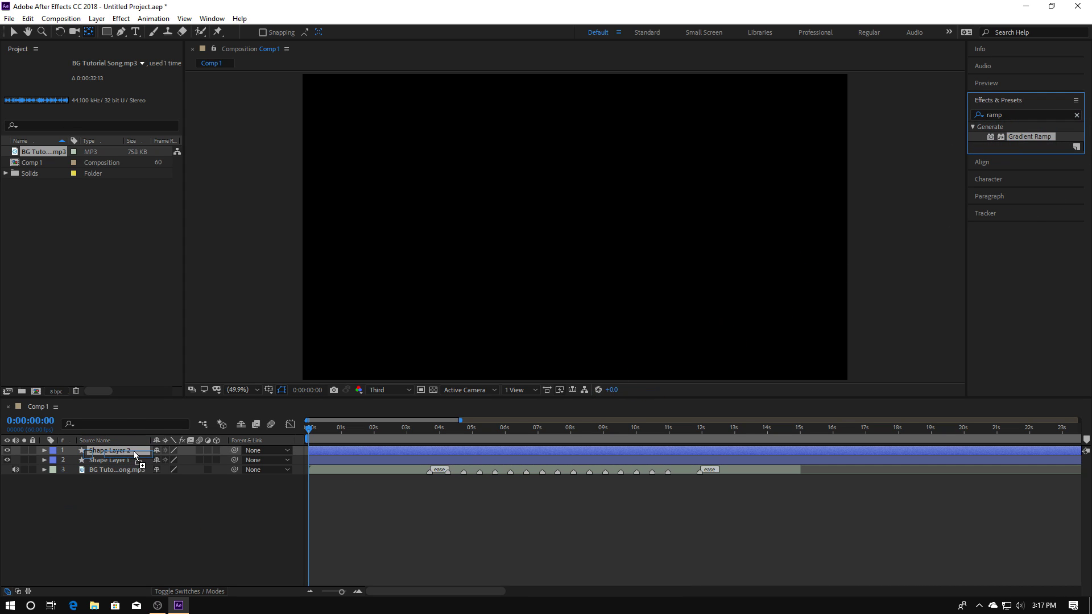
Step: At 0:00:00:57, swap the Gradient Ramp's colors and set its start color to turquoise
drag(313, 438, 340, 437)
click(135, 150)
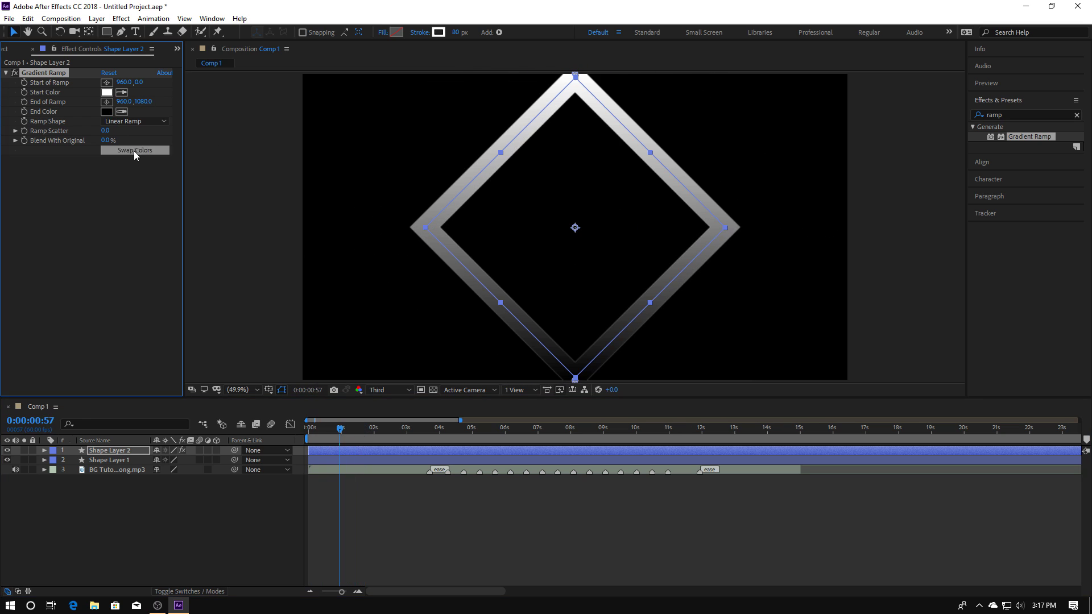
click(106, 92)
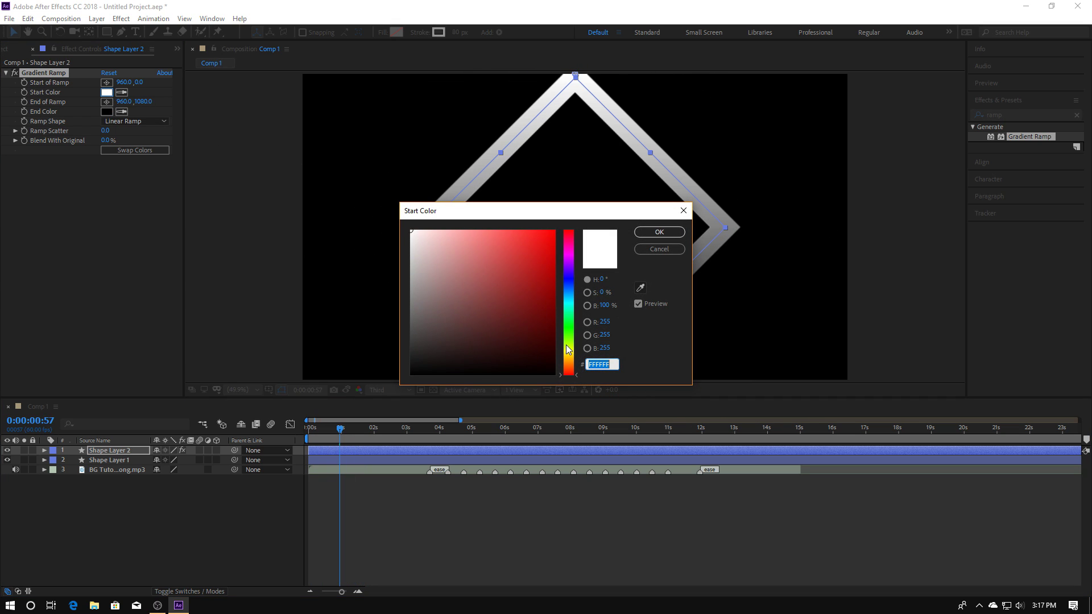
drag(572, 349, 577, 305)
drag(497, 330, 645, 198)
click(659, 232)
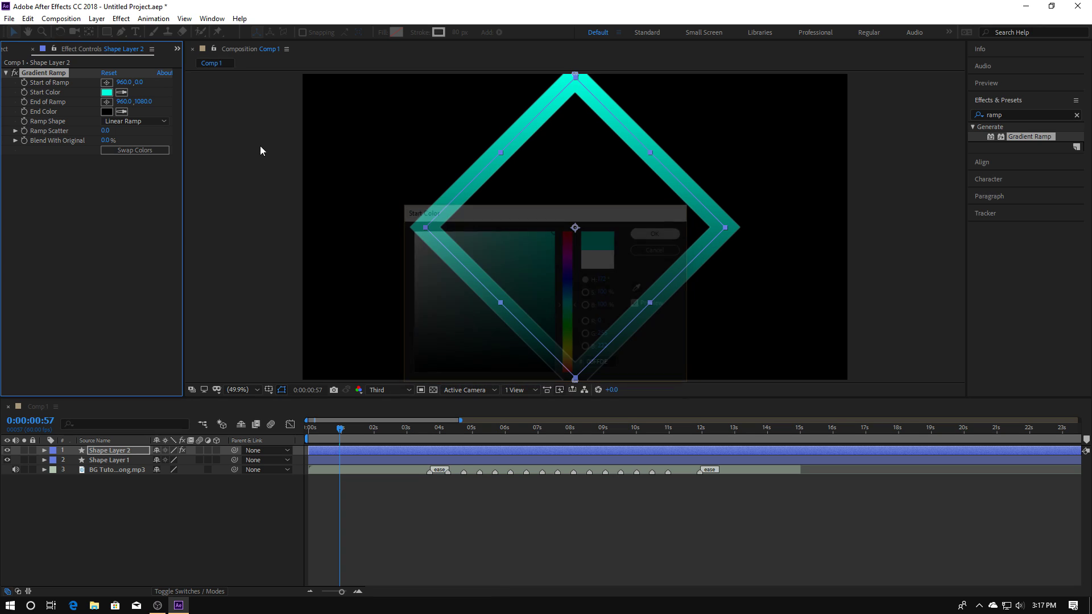
Step: Set the Gradient Ramp's end color to a bright yellow-green
click(106, 111)
drag(567, 362, 568, 346)
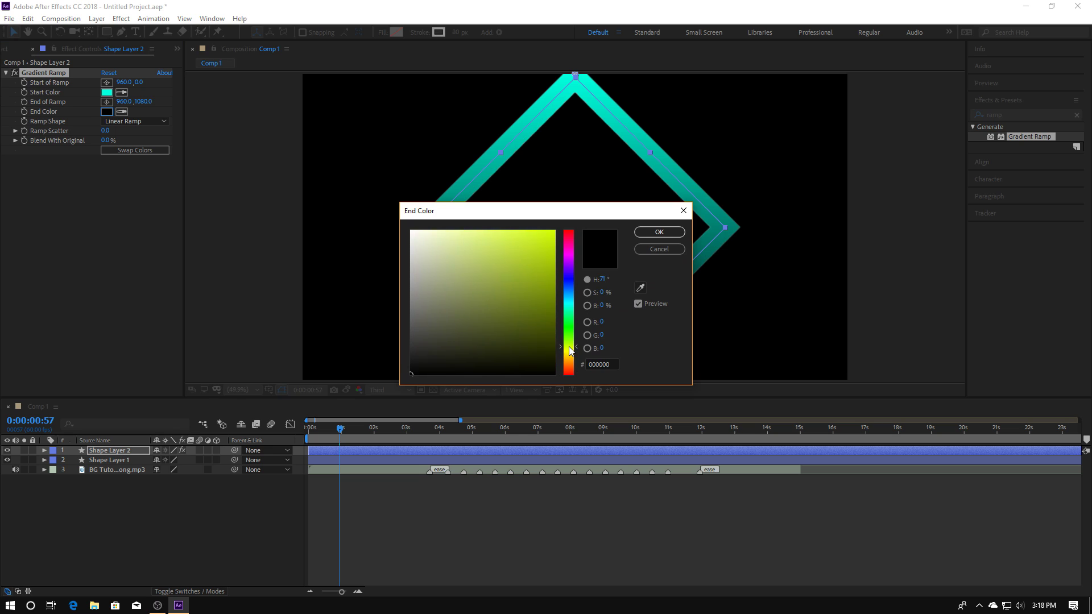
drag(512, 318, 548, 195)
click(659, 232)
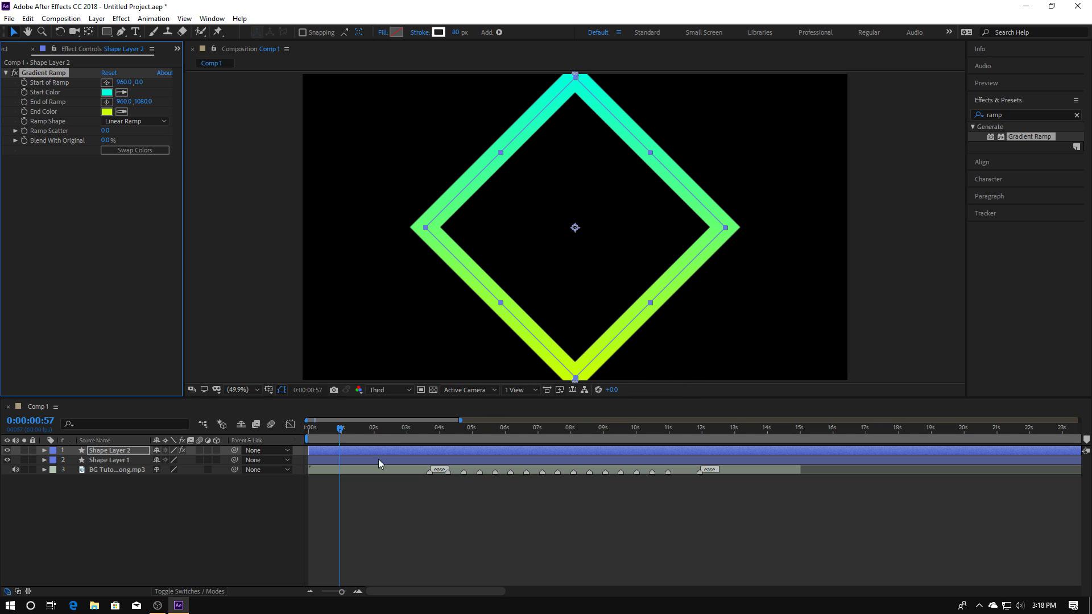
Step: Preview the gradient-colored square from the start of the composition and move the playhead to 0:00:01:00
click(277, 530)
key(Home)
key(space)
key(space)
mouse_move(331, 430)
mouse_down()
mouse_move(353, 431)
mouse_move(340, 431)
mouse_up()
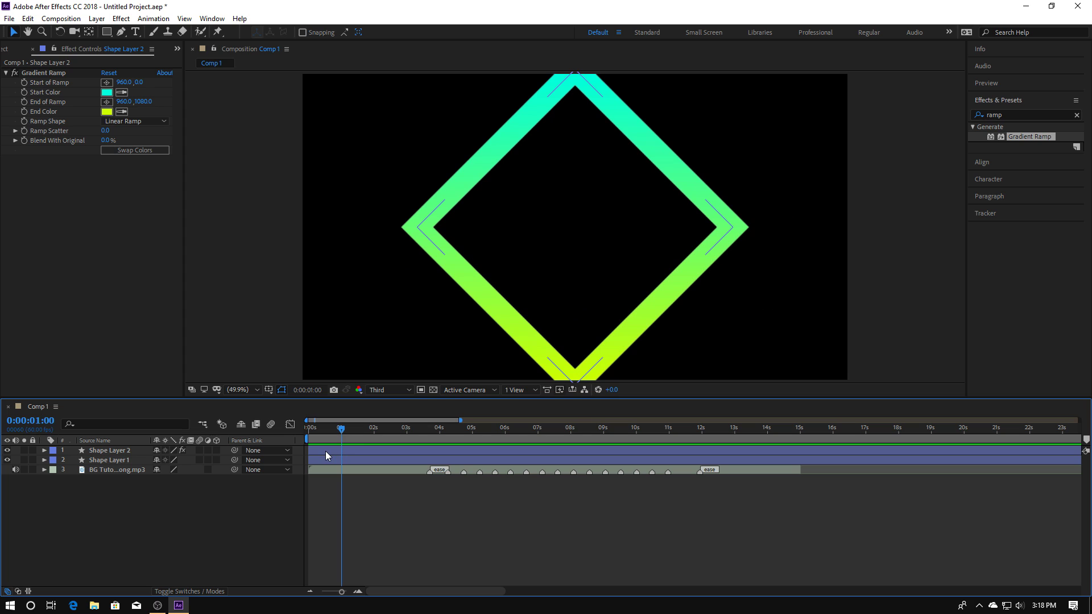
Step: Find the Venetian Blinds transition effect and apply it to Shape Layer 2
drag(332, 449, 356, 455)
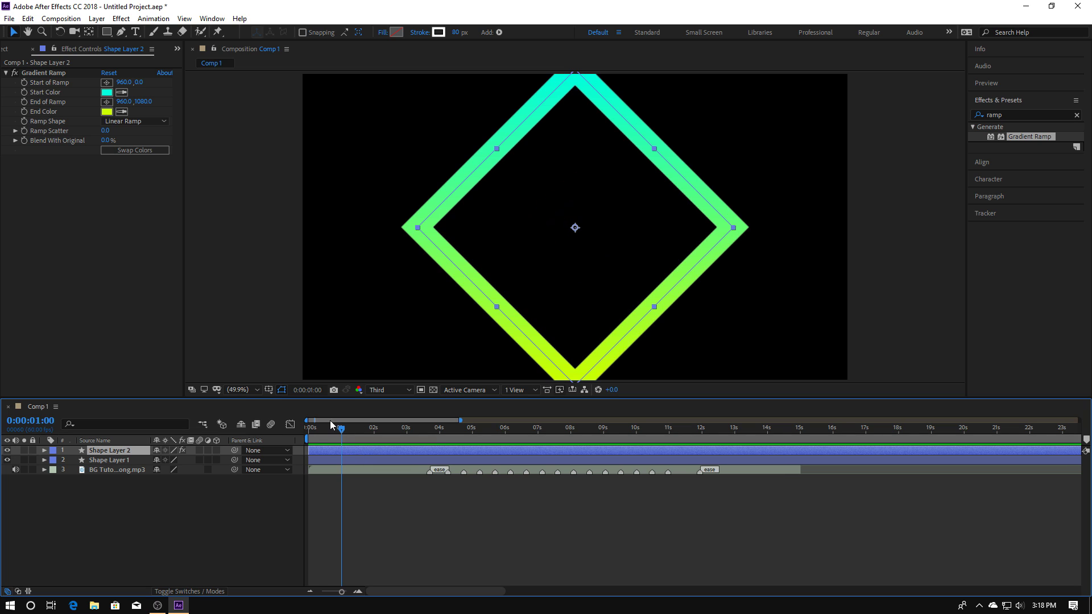
click(1017, 114)
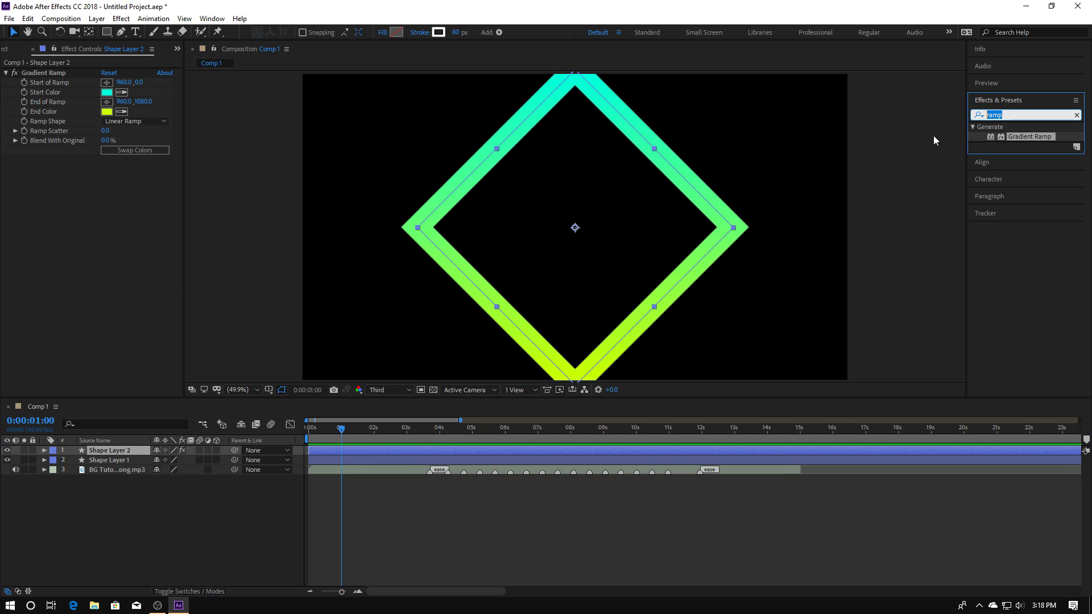
text(blind)
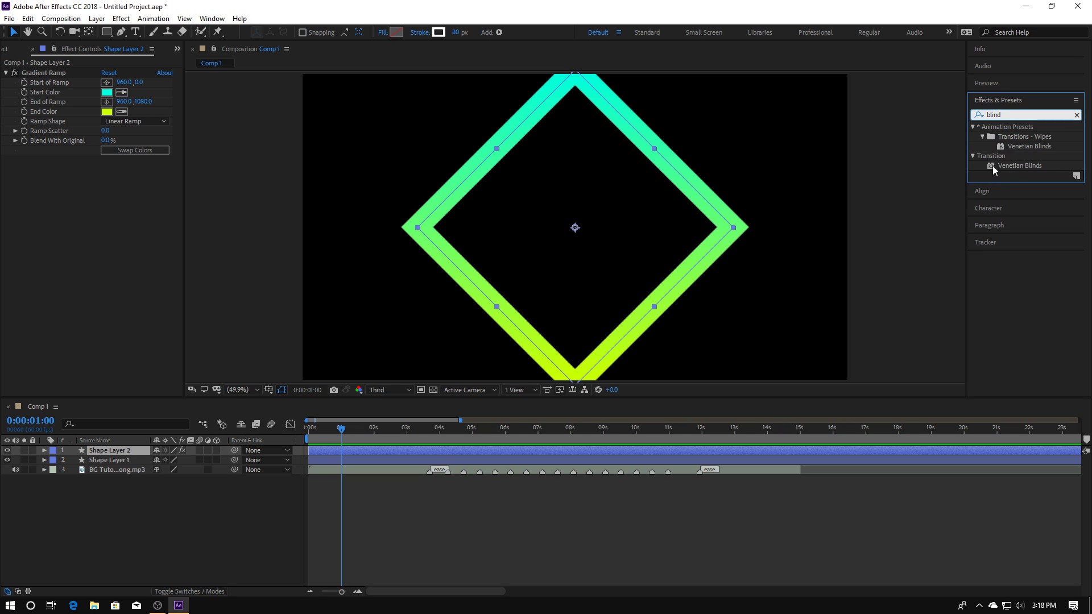
drag(1027, 170, 121, 453)
Step: Set Venetian Blinds to 50% transition completion, 90° direction and width 120, and preview the stripes from the start
click(104, 170)
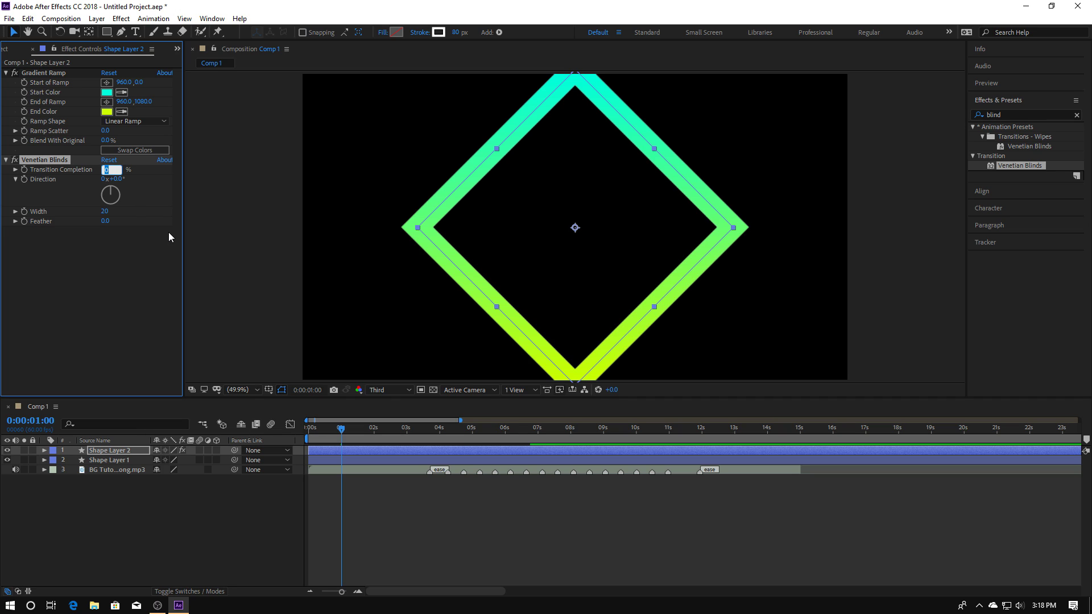
text(50)
key(Tab)
key(Tab)
text(90)
key(Tab)
text(120)
key(Return)
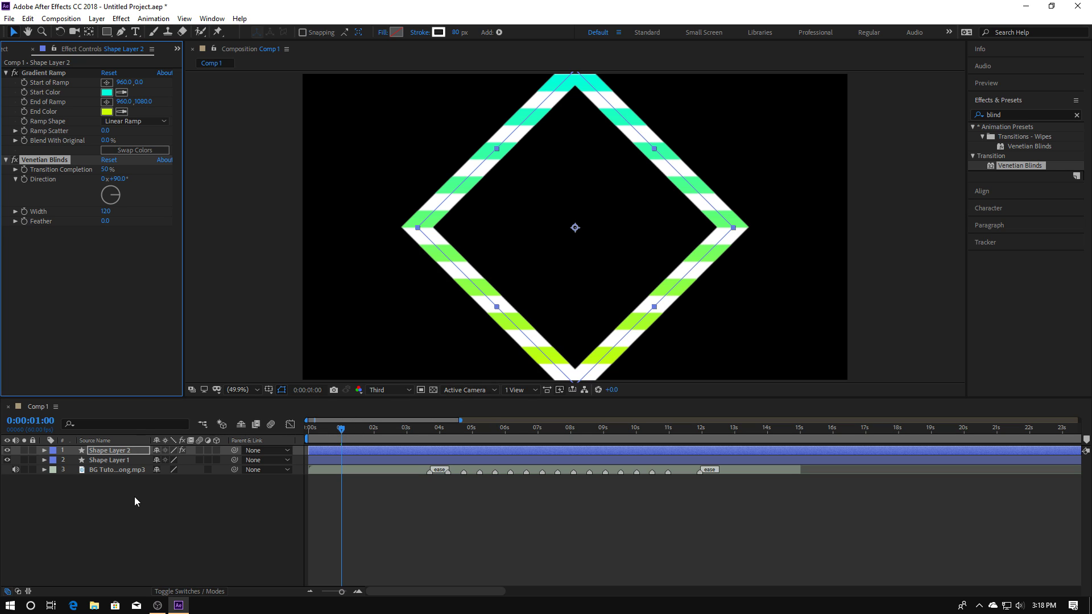
key(Home)
key(space)
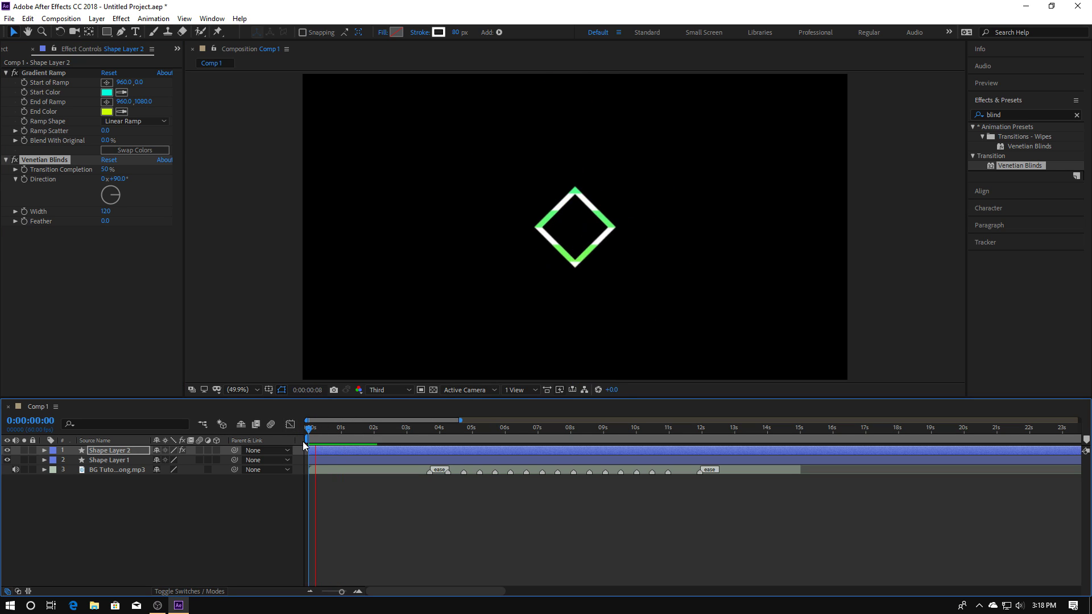
Step: Shift Shape Layer 2 in time so that it starts at 0:00:01:00
click(50, 421)
text(100)
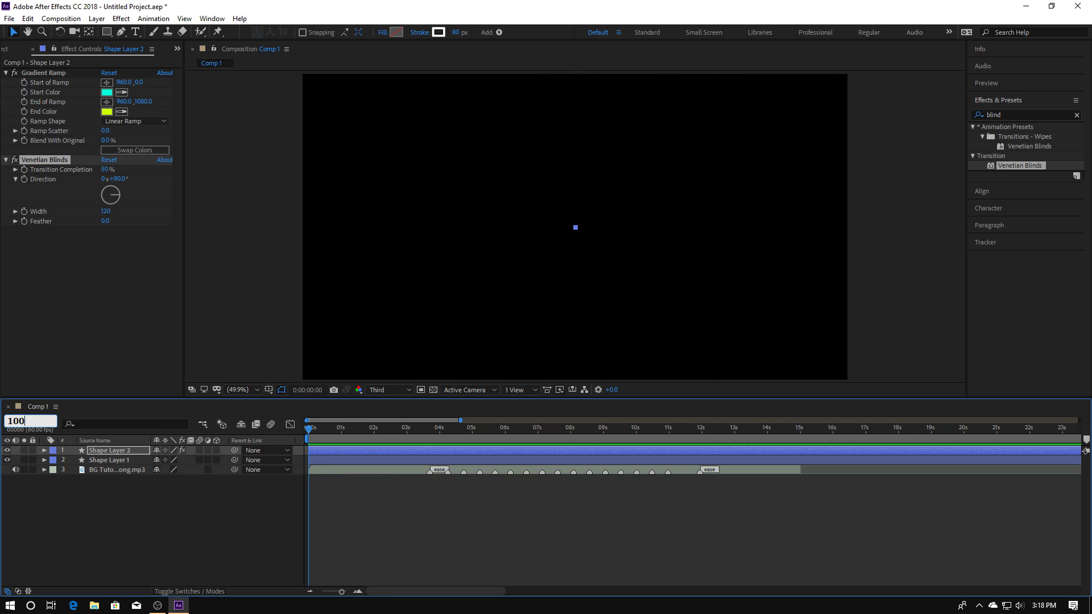
key(Return)
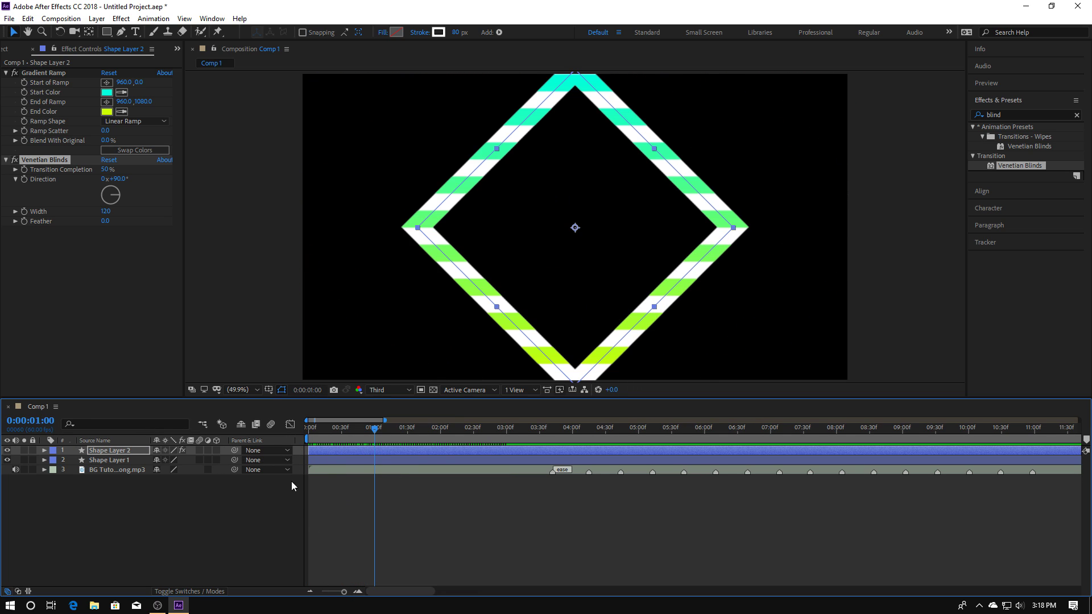
drag(321, 451, 388, 449)
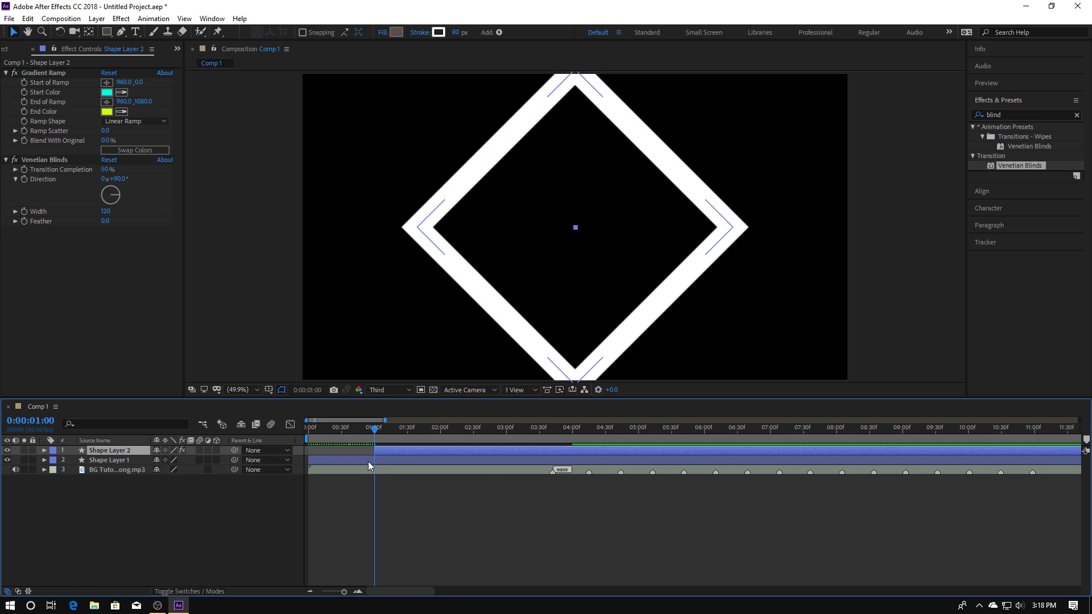
Step: Preview the staggered white and striped diamonds from the start of the composition
scroll(369, 460, up, 4)
scroll(494, 450, down, 4)
drag(387, 429, 234, 444)
key(space)
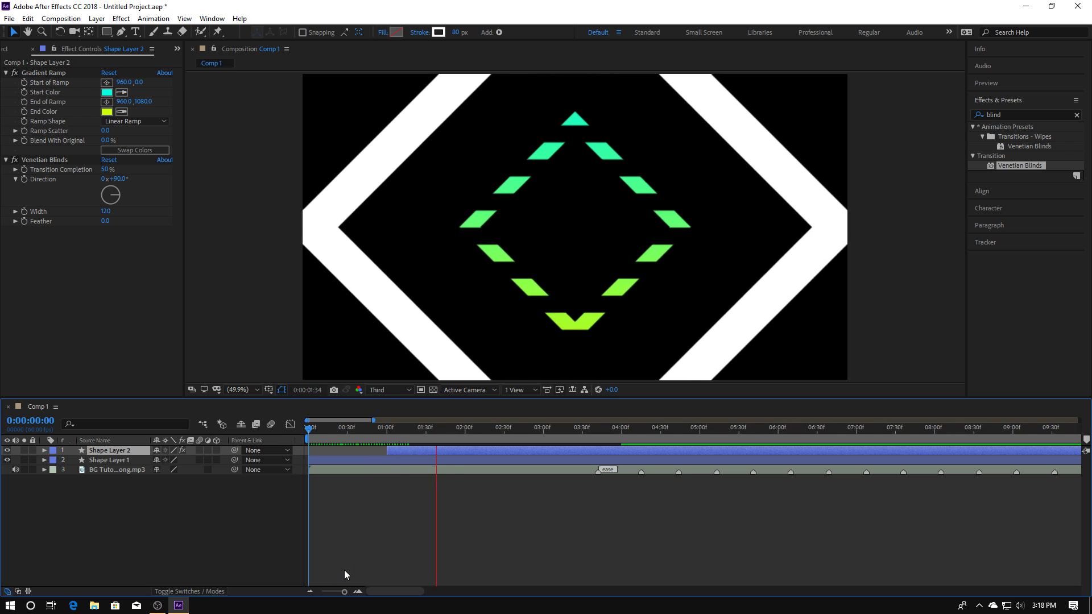
key(space)
key(space)
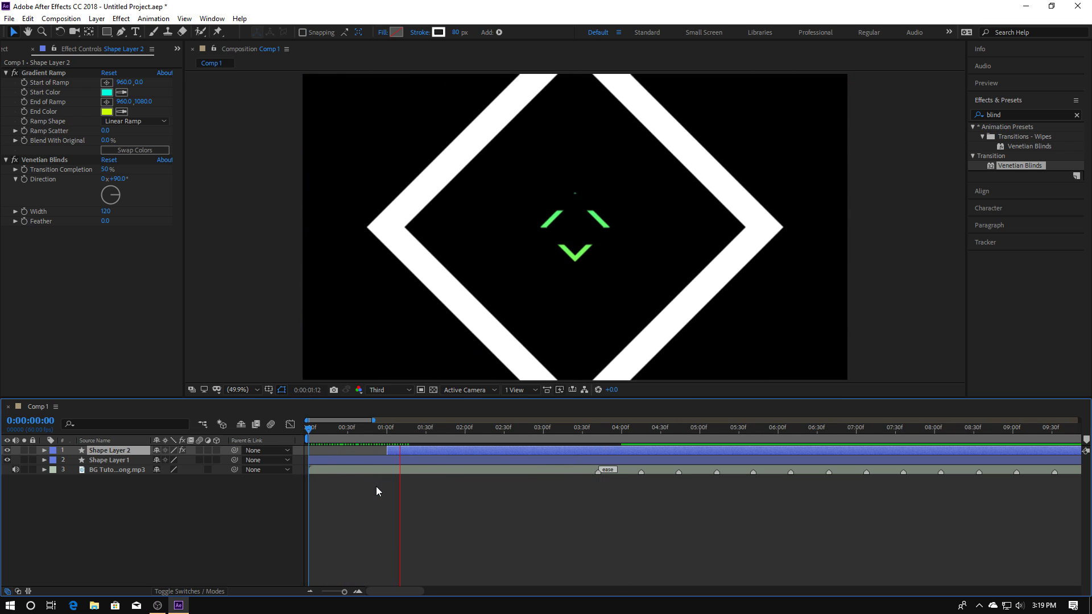
key(space)
Step: Pre-compose Shape Layer 1 and Shape Layer 2 into a new composition named "echo"
drag(73, 455, 114, 465)
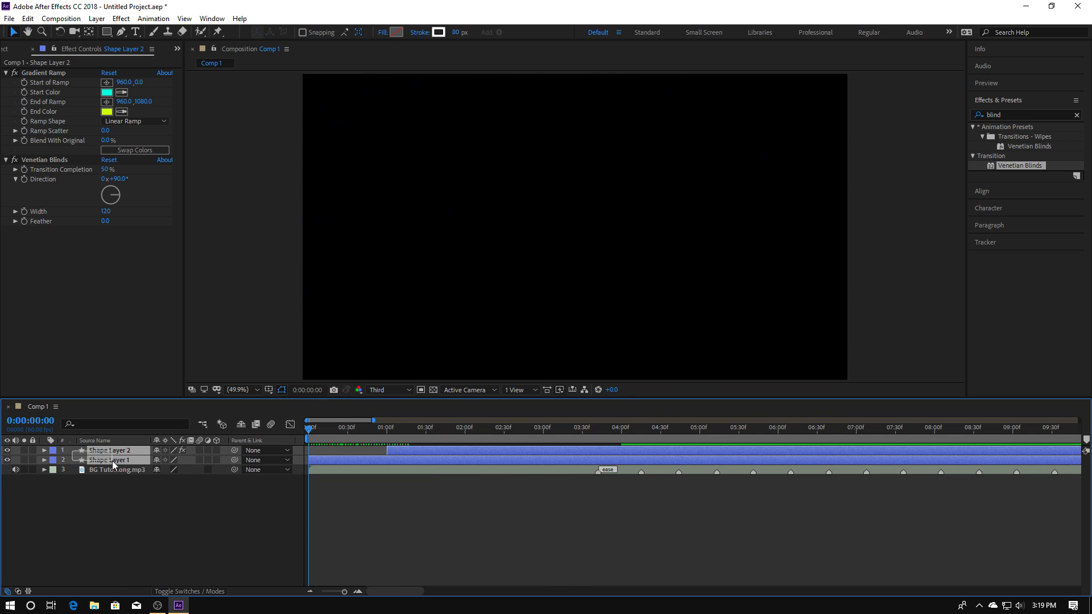
right_click(114, 465)
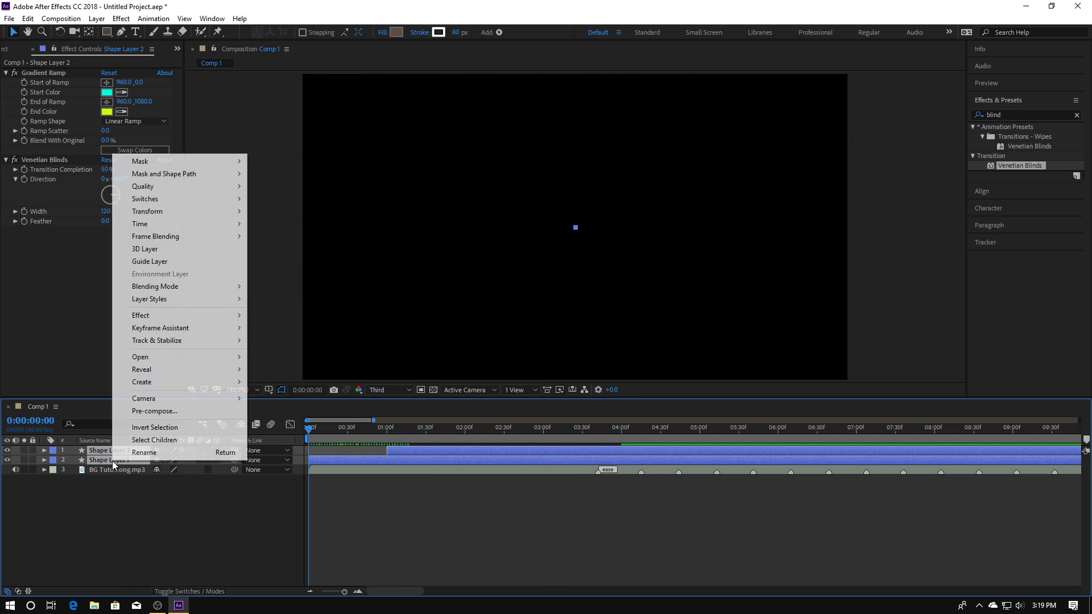
click(155, 411)
text(echo)
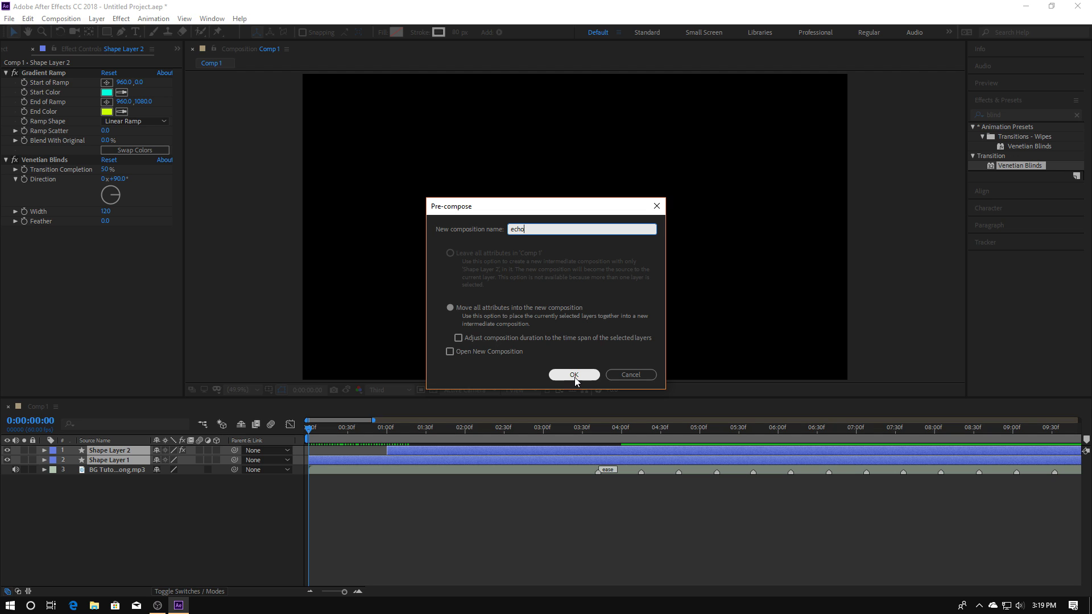
click(573, 376)
Step: Find the Echo time effect and apply it to the echo layer
click(1013, 113)
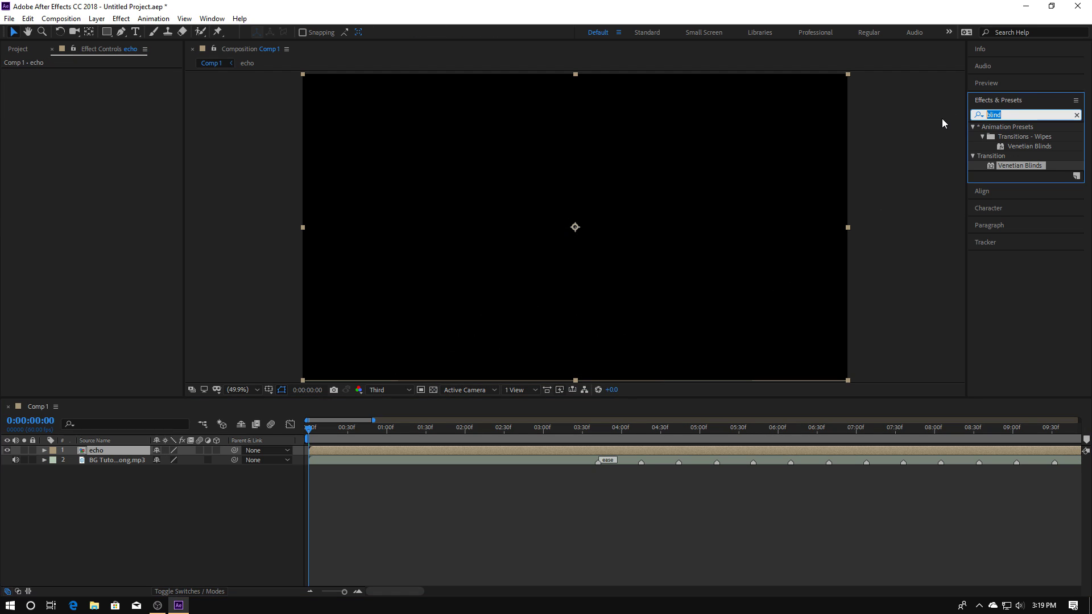
text(echo)
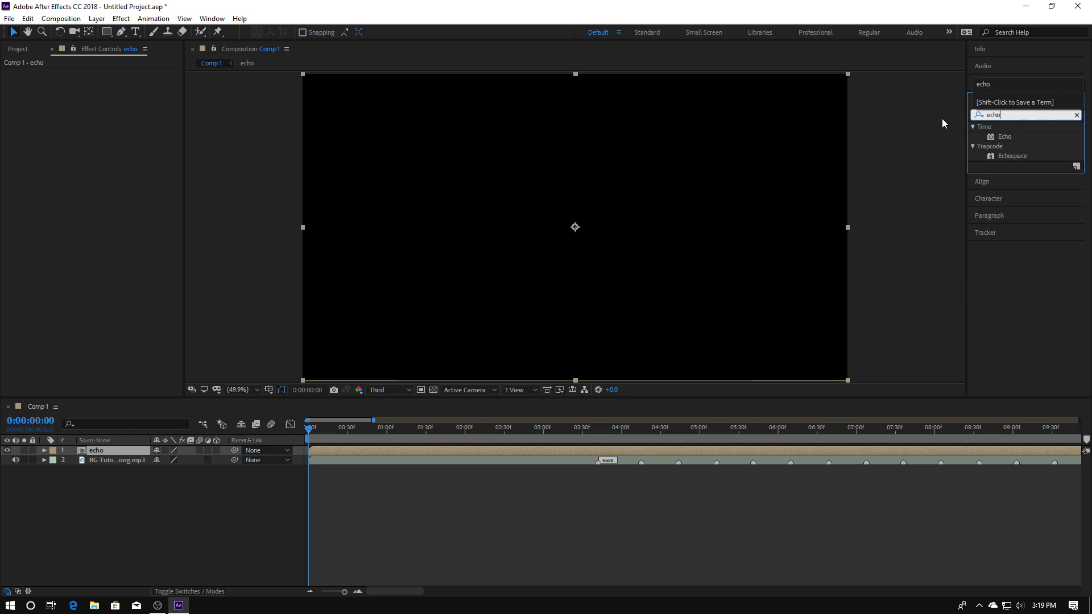
drag(1006, 137, 106, 453)
Step: Set the Echo effect's echo time to -2 seconds and number of echoes to 50, and preview the animation
click(111, 83)
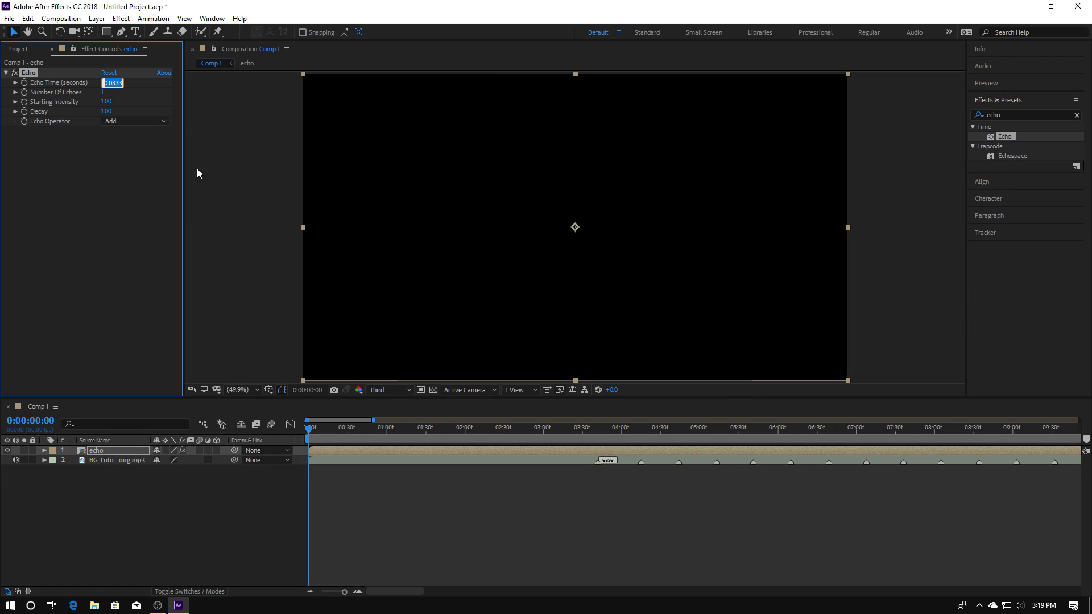
text(-2)
key(Tab)
key(Return)
key(space)
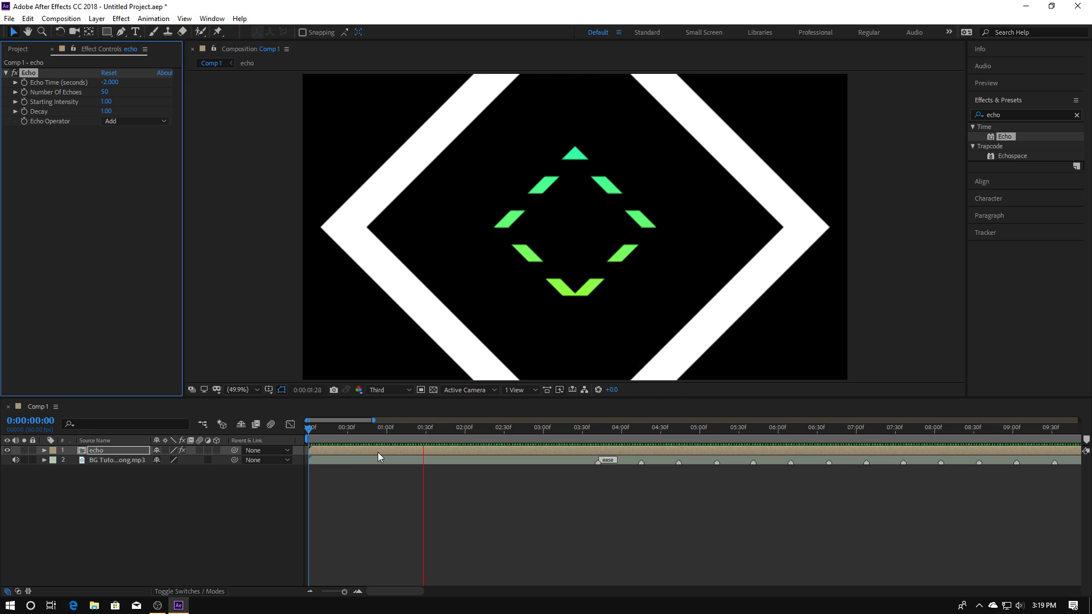
key(space)
Step: Change the Echo Operator to Composite In Back and preview the repeating diamonds
click(135, 121)
click(149, 183)
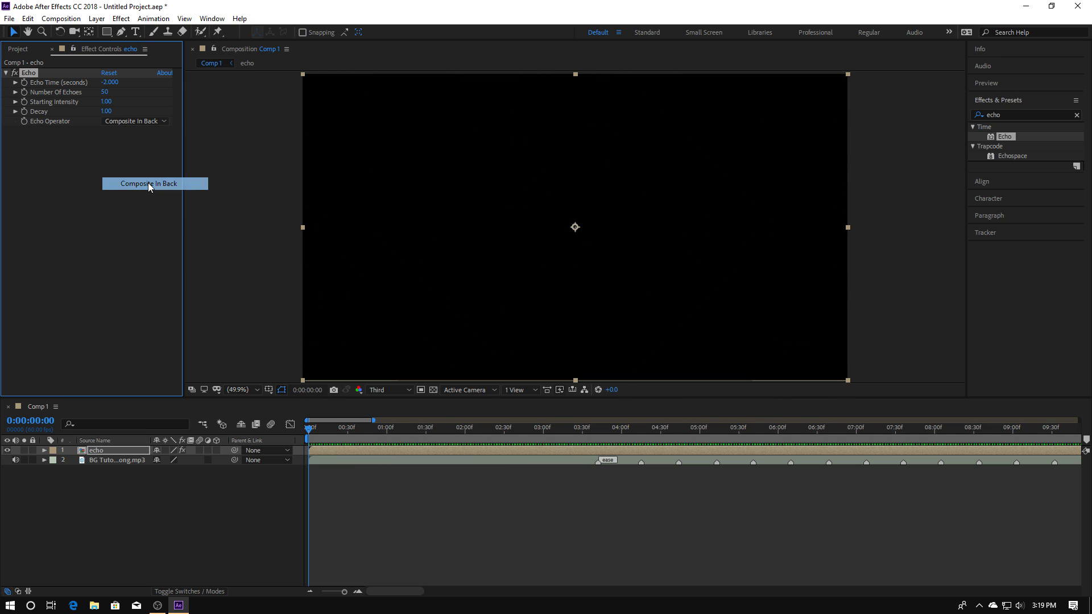
key(space)
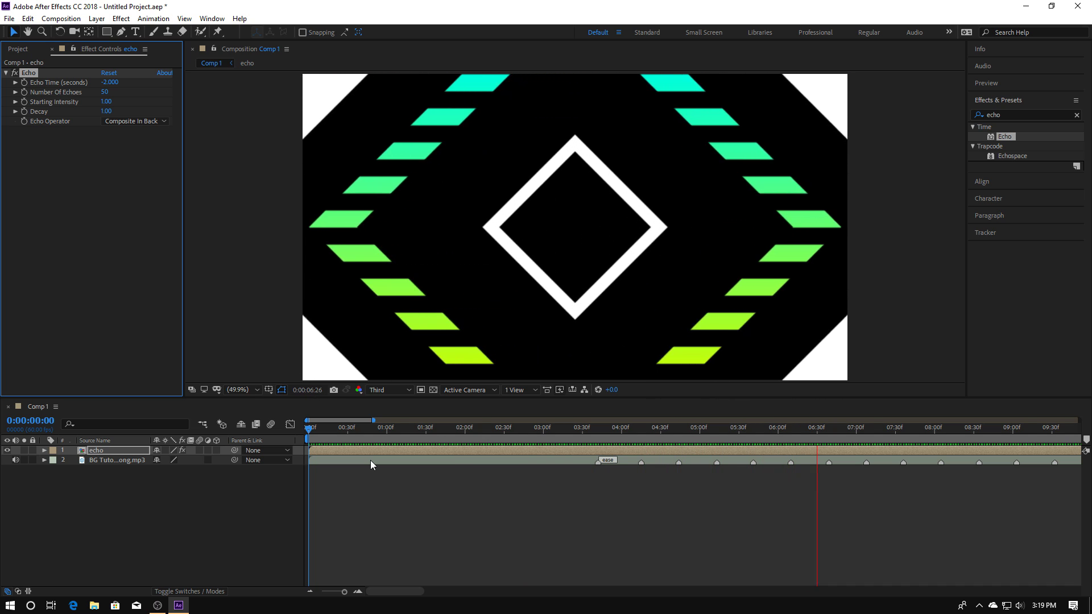
key(space)
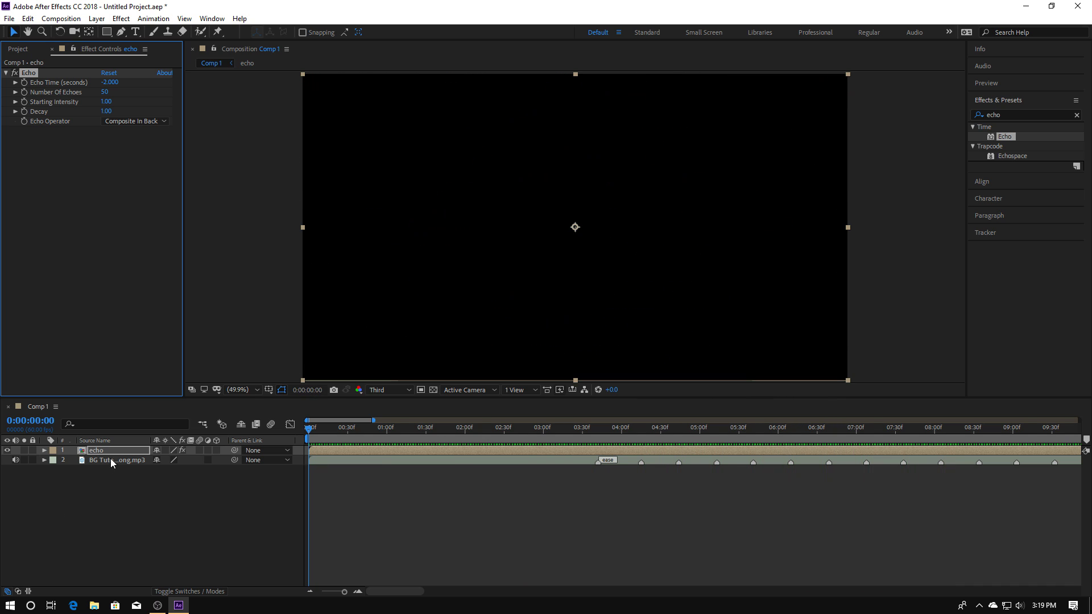
Step: Pre-compose the echo layer as "Timeremap", moving all attributes into the new composition, and briefly preview it
right_click(97, 455)
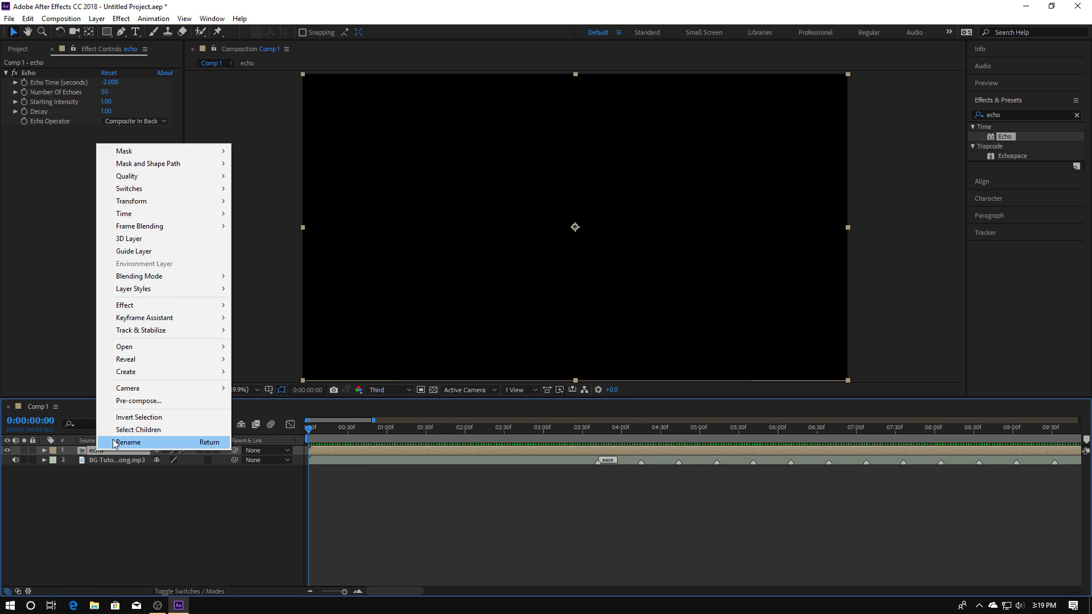
click(138, 401)
text(Timeremap)
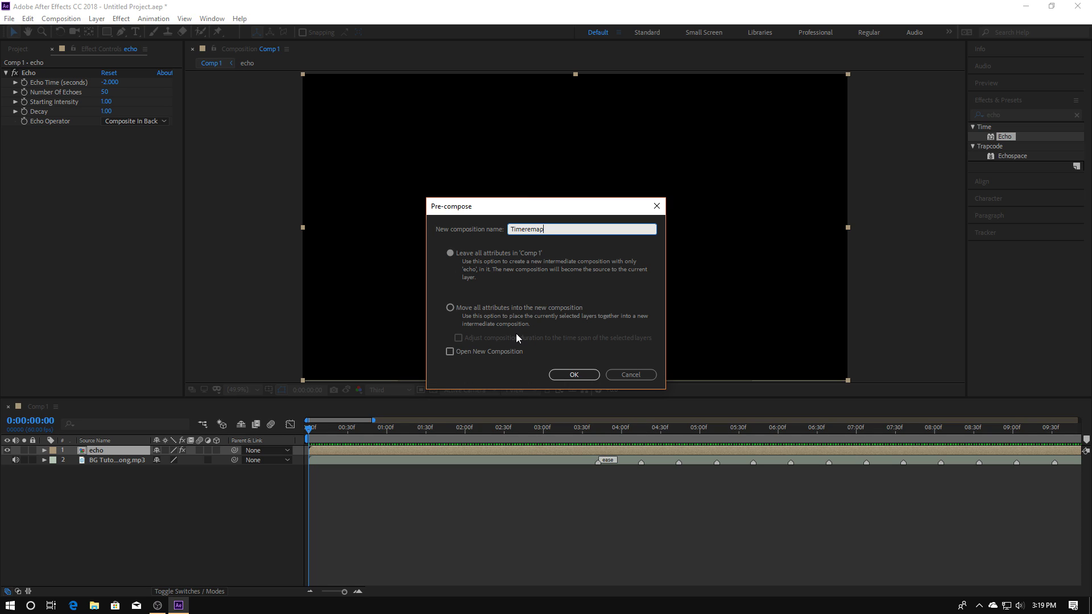
click(451, 308)
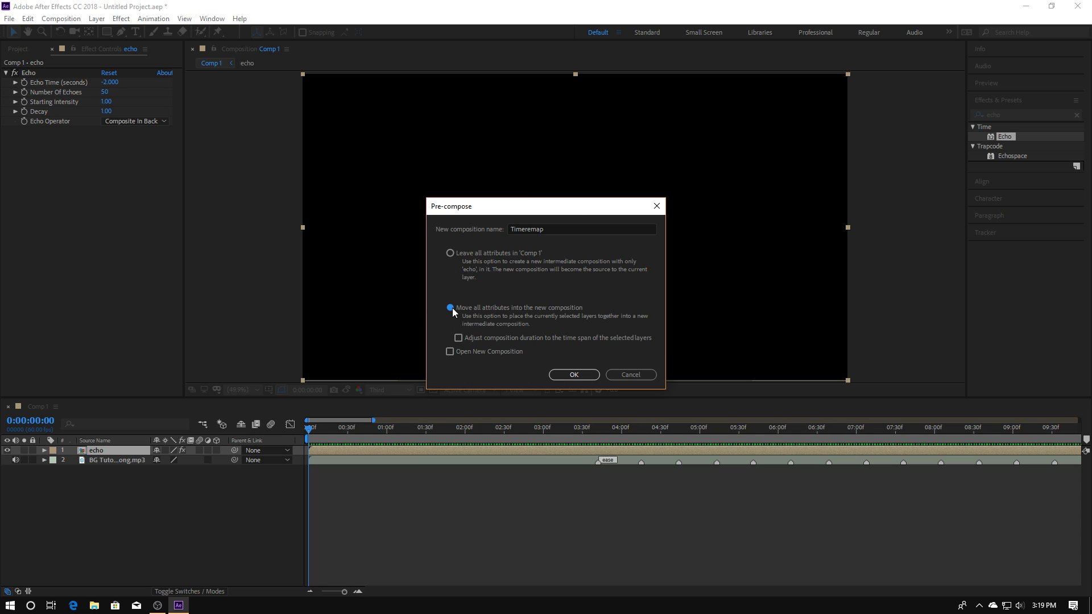
click(575, 374)
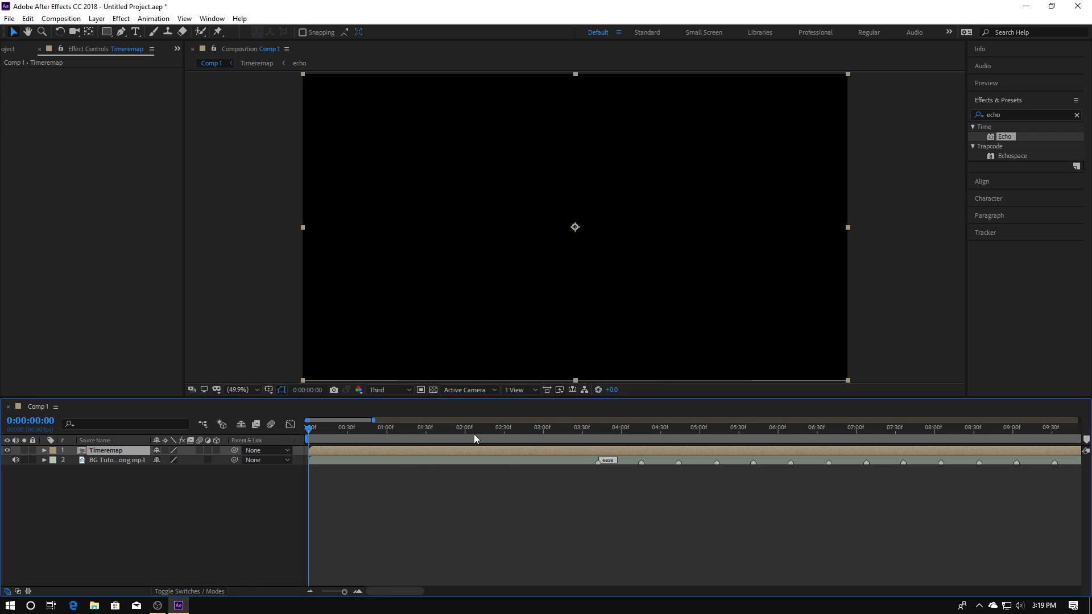
key(space)
key(space)
Step: Enable time remapping on the Timeremap layer and delete the Time Remap keyframe at the layer's end
right_click(102, 454)
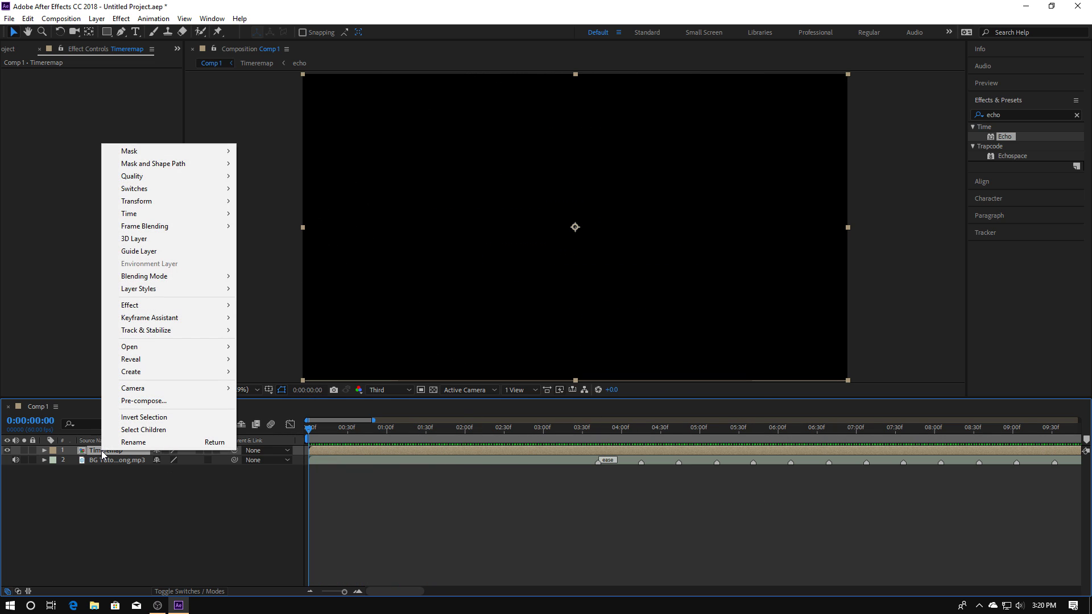
mouse_move(129, 215)
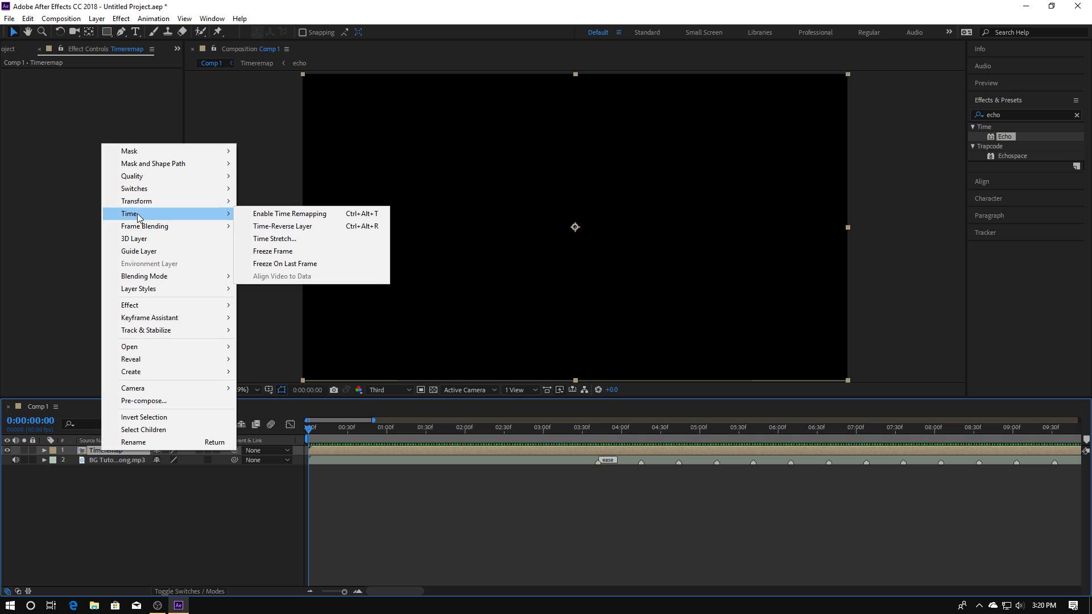
click(289, 214)
drag(418, 592, 1071, 589)
scroll(653, 509, down, 7)
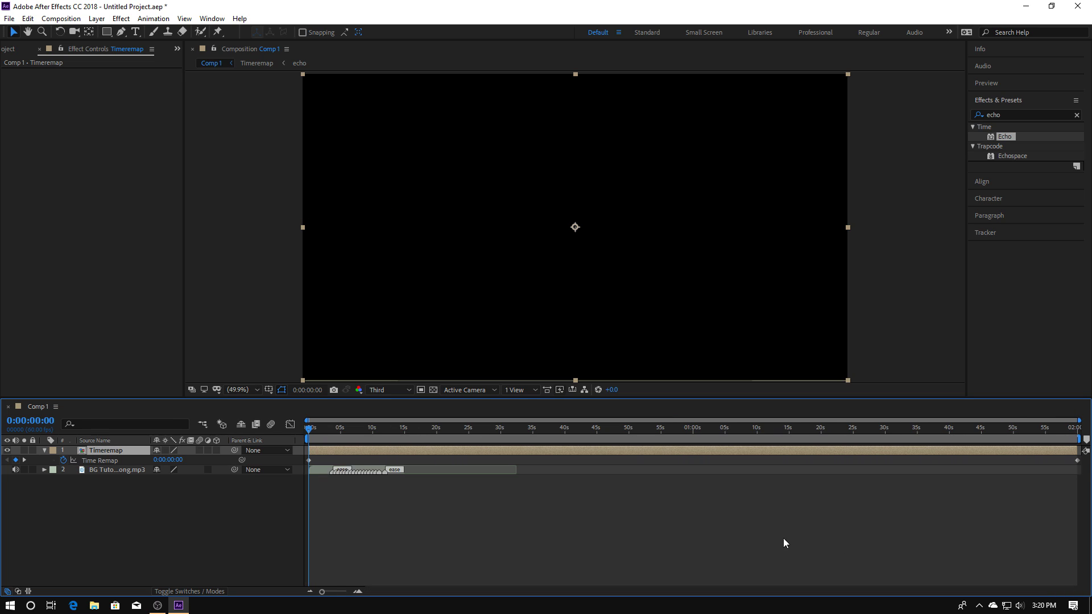
click(1078, 461)
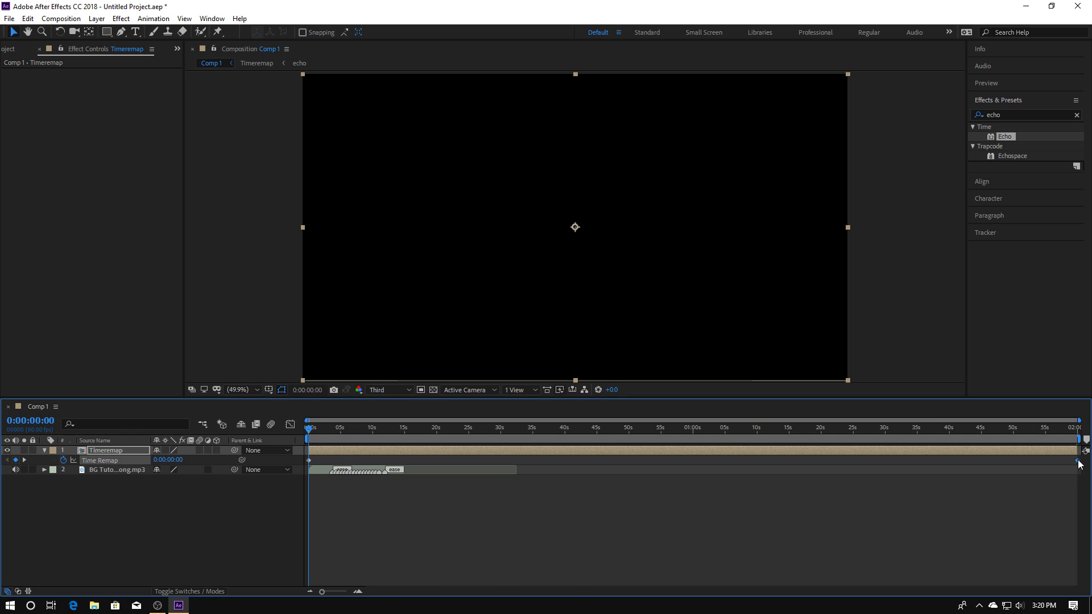
key(Delete)
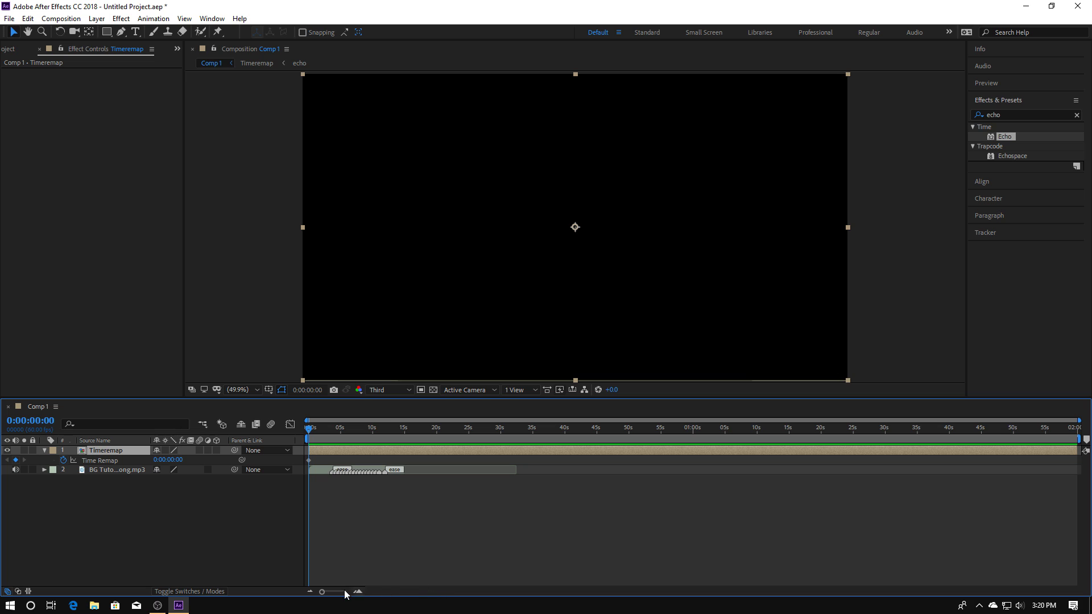
Step: Add a Time Remap keyframe at the first "ease" marker, at 0:00:03:42
scroll(336, 509, up, 6)
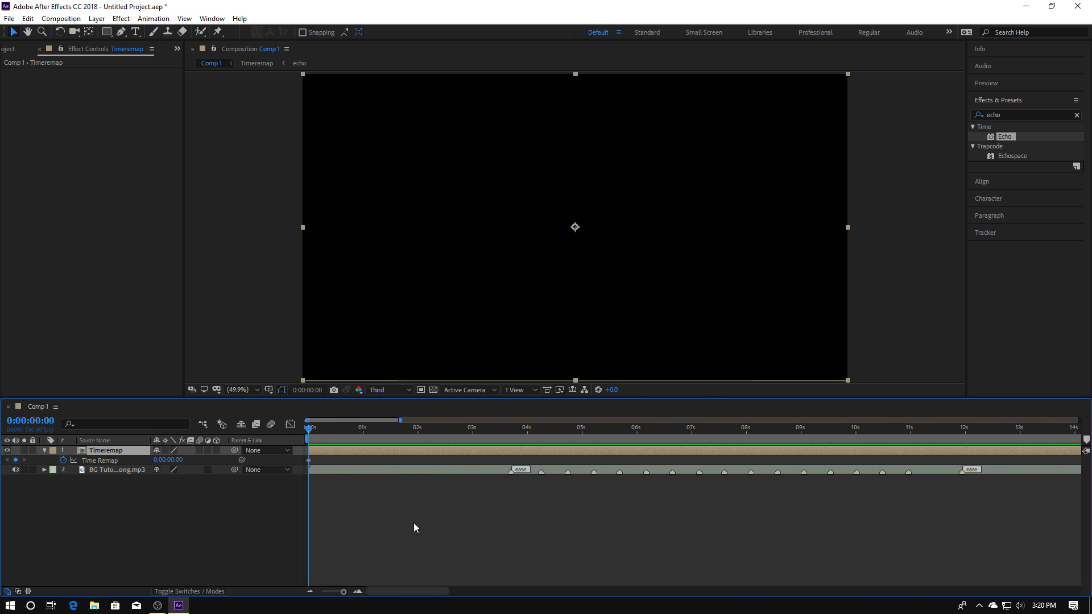
scroll(452, 532, down, 2)
scroll(393, 483, up, 2)
click(430, 430)
drag(429, 448, 466, 470)
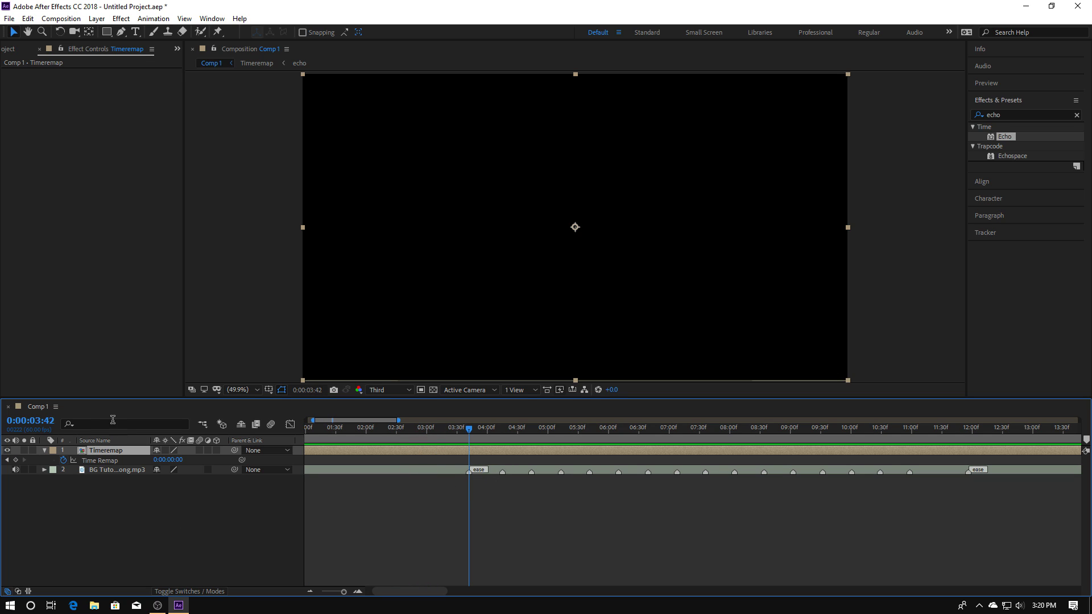
click(15, 460)
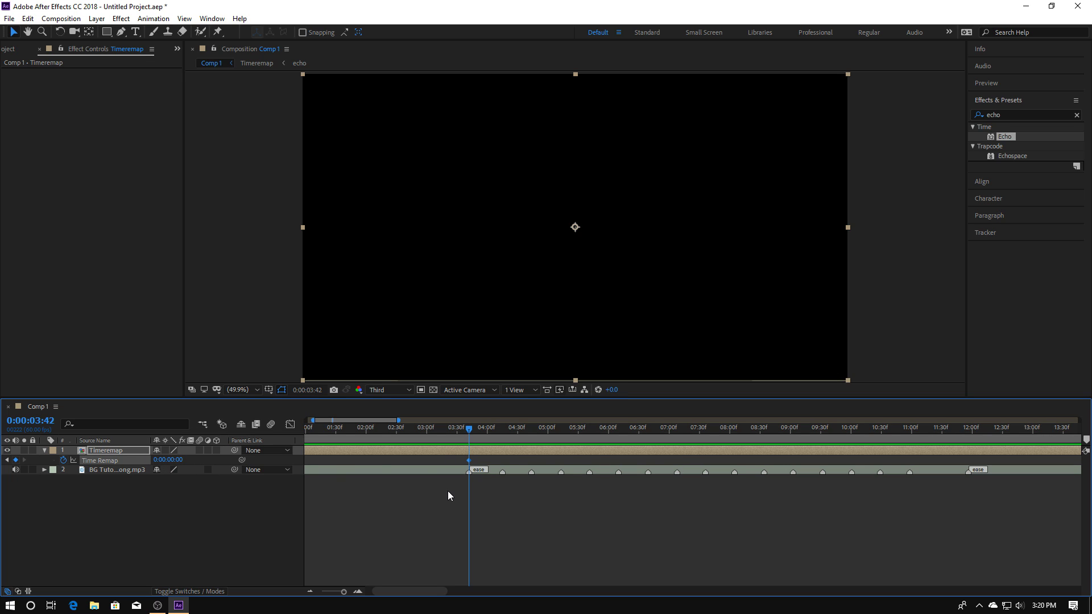
Step: At 0:00:12:42, just after the second "ease" marker, set a Time Remap keyframe of 0:00:22:00
click(988, 429)
drag(396, 591, 423, 590)
drag(723, 428, 749, 426)
drag(166, 461, 279, 450)
click(169, 460)
text(22)
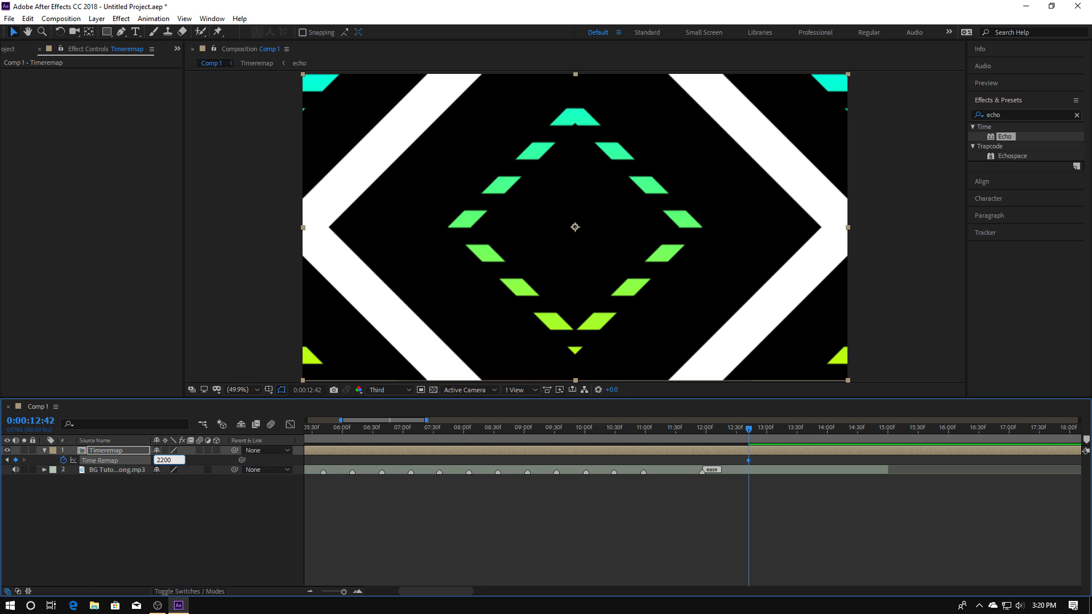
text(00)
key(Return)
Step: Preview the time-remapped animation from 0:00:03:29, just before the first "ease" marker
scroll(498, 550, down, 5)
click(365, 435)
key(space)
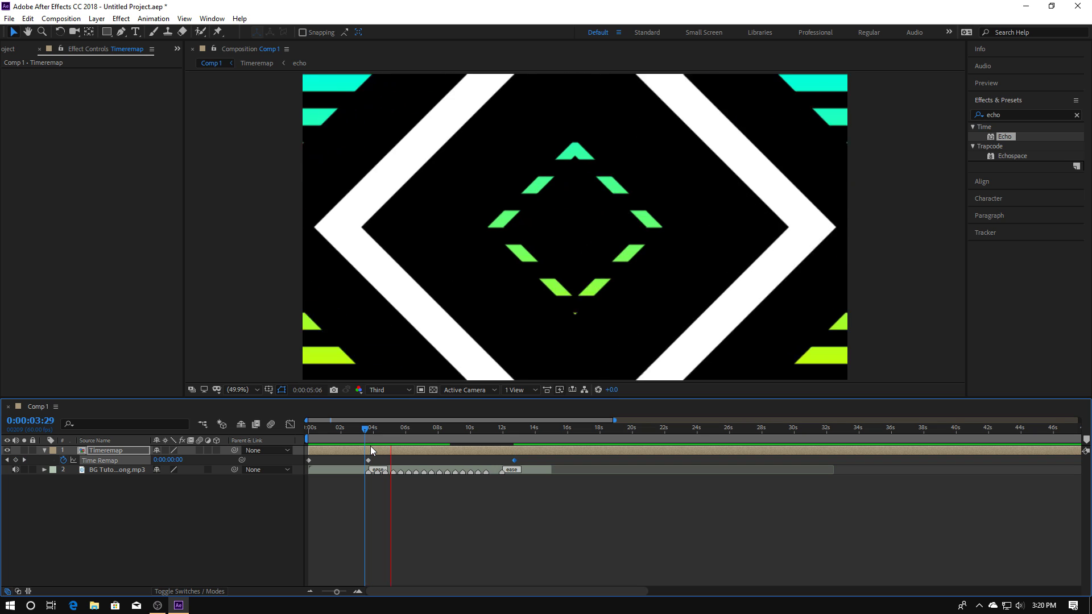
Step: Replay the time-remapped animation from 0:00:03:29 to check its playback against the song
key(space)
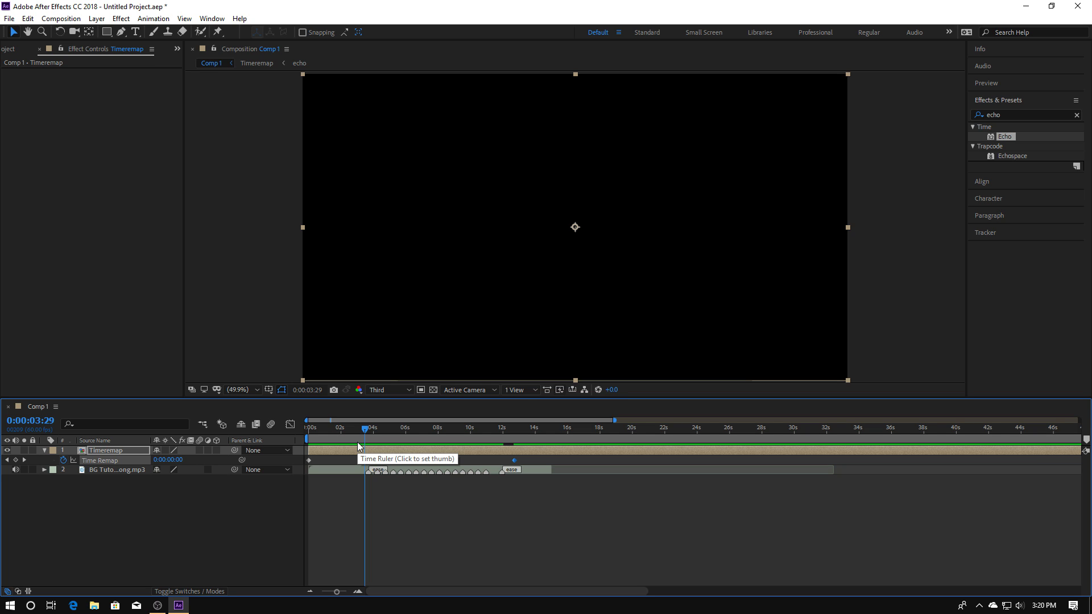
key(space)
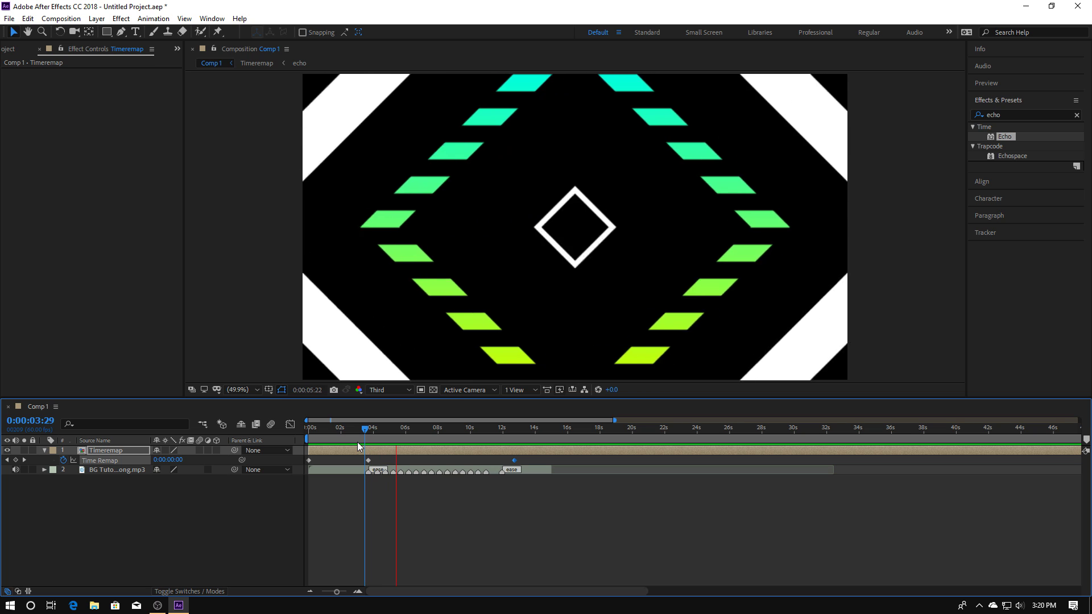
key(space)
Step: Set the preview's frame skip to 0 and play the animation from 0:00:03:29
click(1001, 84)
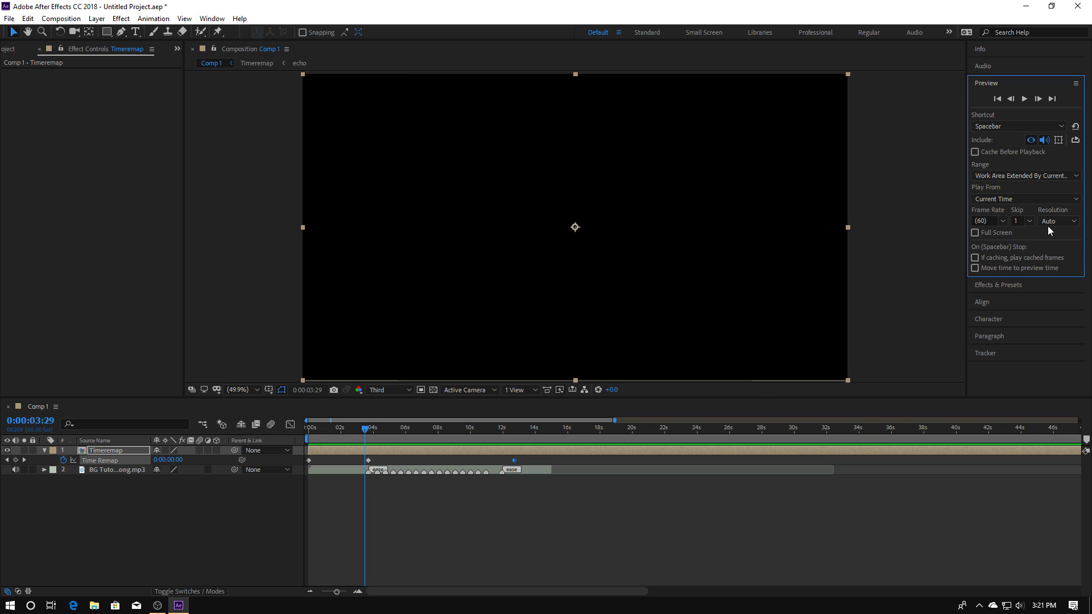
click(1017, 220)
click(1051, 236)
click(1019, 221)
key(Return)
key(space)
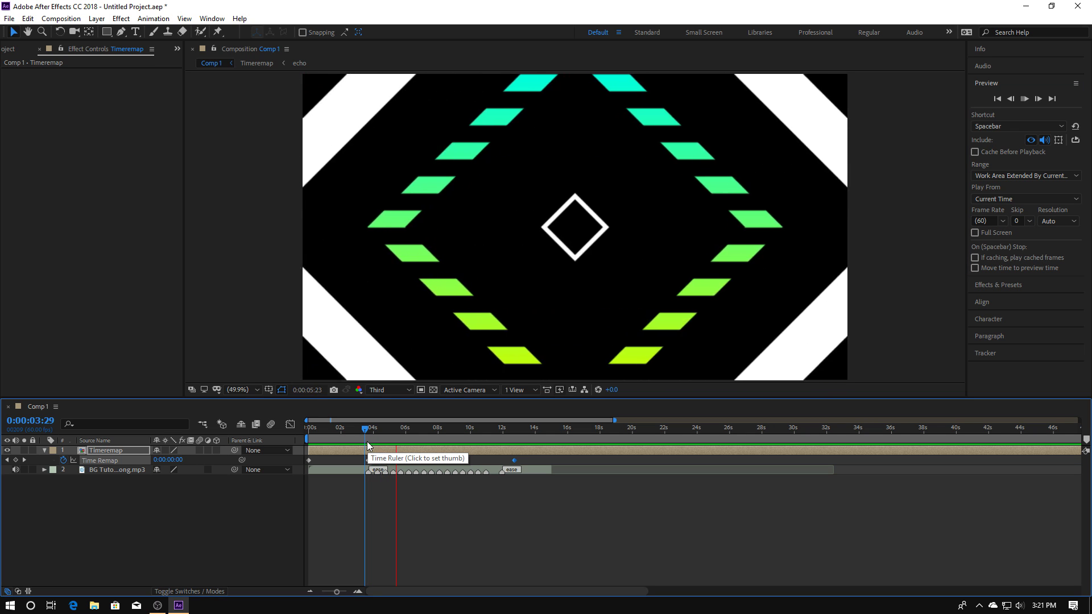
key(space)
Step: Set the preview's frame skip to 1 and briefly play the animation to compare
click(1022, 224)
text(1)
key(Return)
key(space)
key(space)
Step: Return the preview's frame skip to 0, replay the animation and collapse the preview settings
click(1017, 221)
text(0)
key(Return)
key(space)
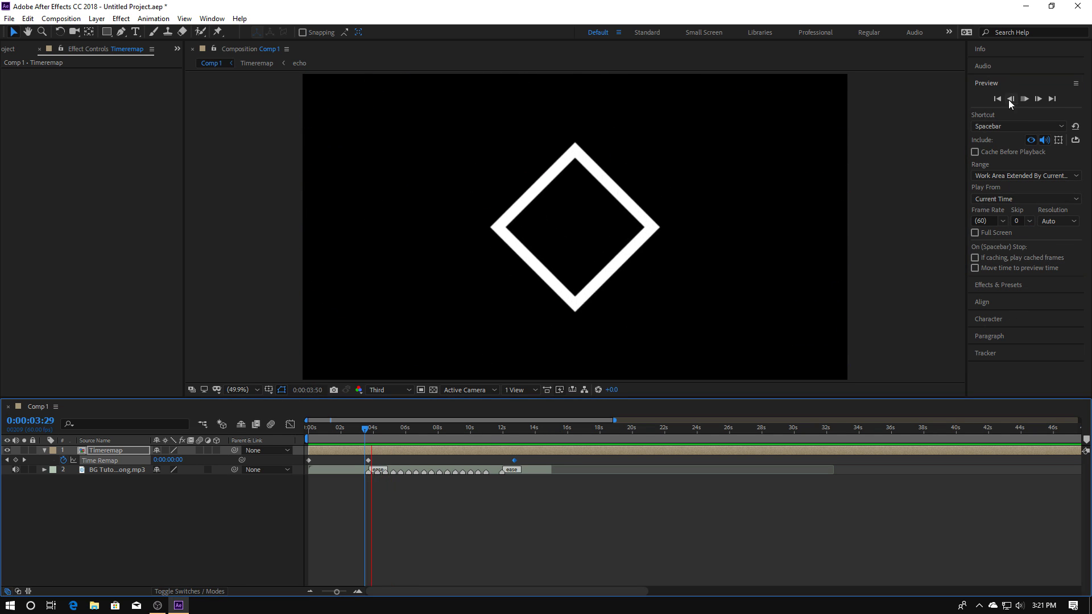
click(992, 83)
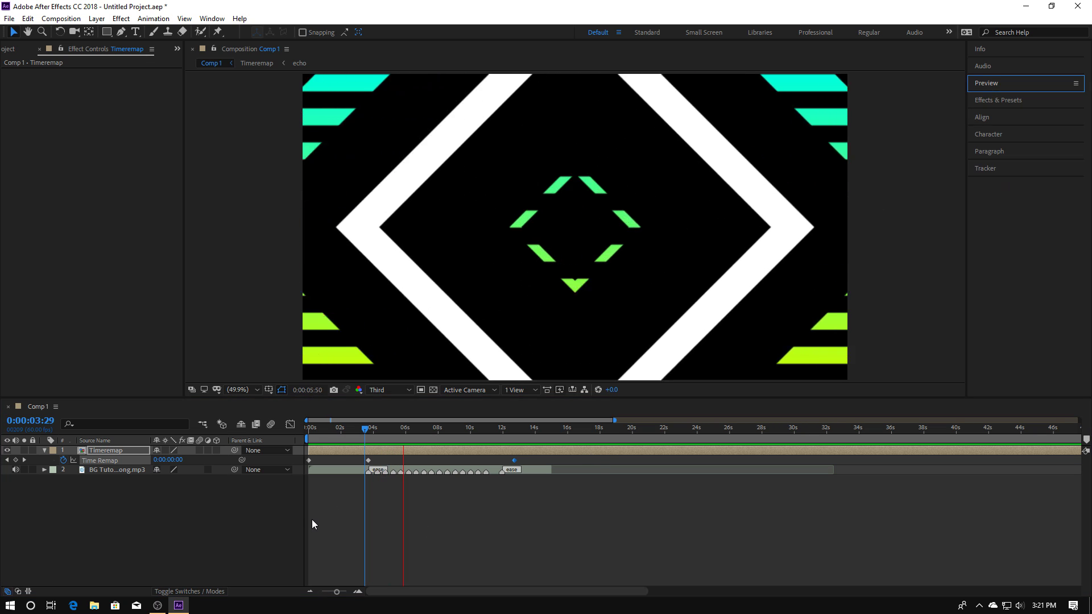
click(313, 515)
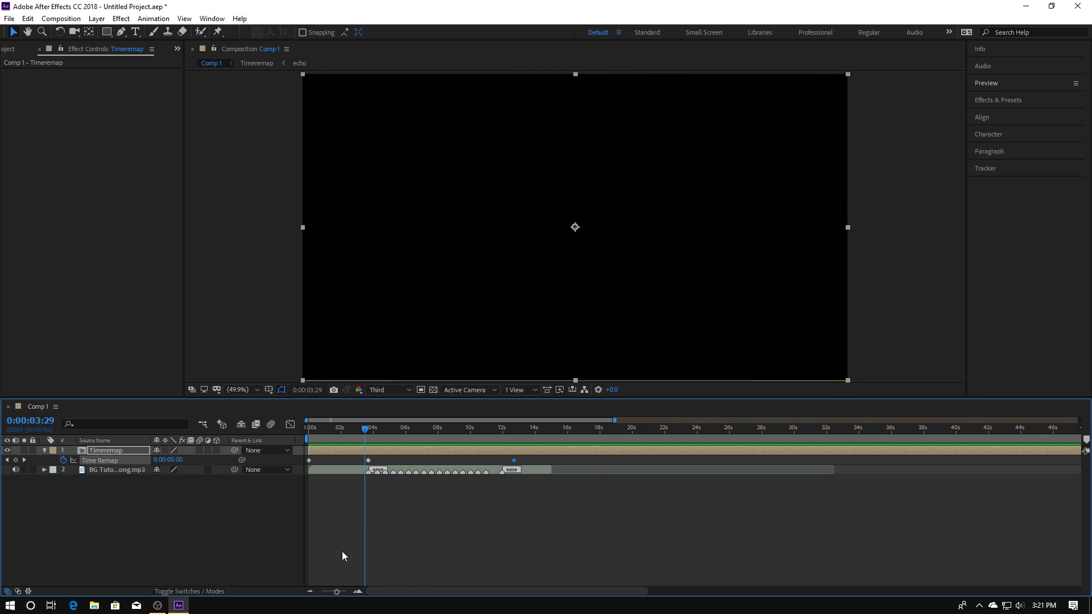
Step: Add Time Remap keyframes to the Timeremap layer at every song marker from 0:00:04:15 through the second "ease" marker at 0:00:11:56
scroll(352, 535, up, 2)
key(space)
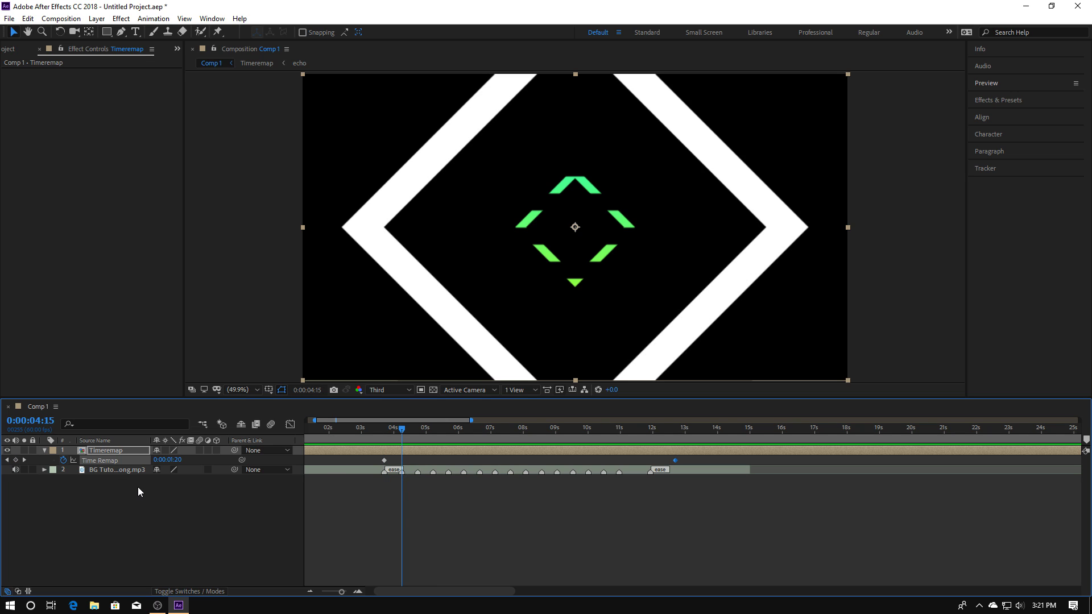
click(16, 460)
click(16, 460)
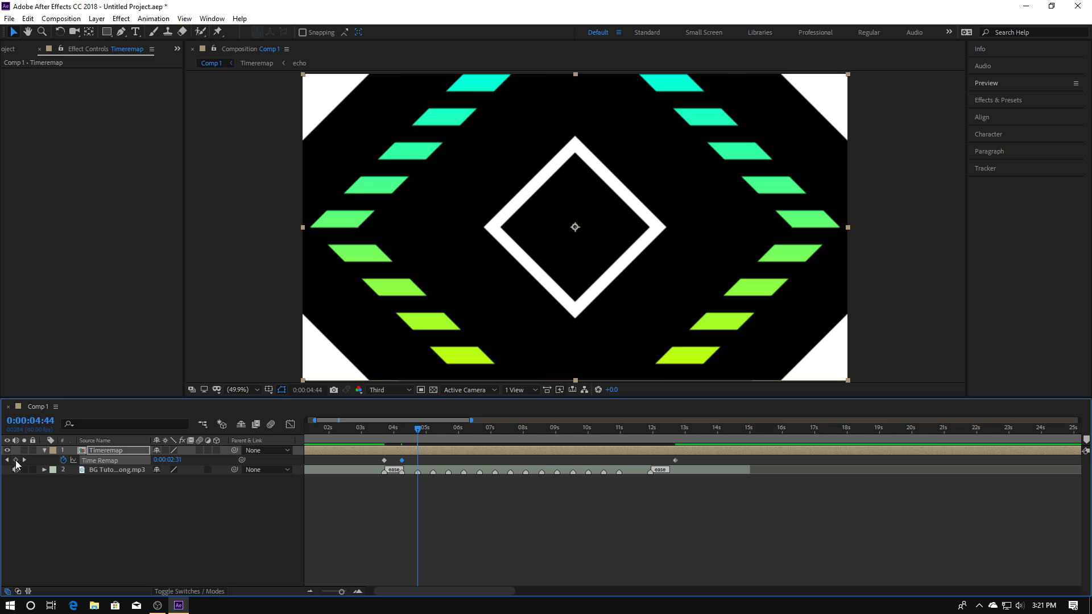
click(16, 460)
click(16, 460)
click(16, 460)
click(16, 460)
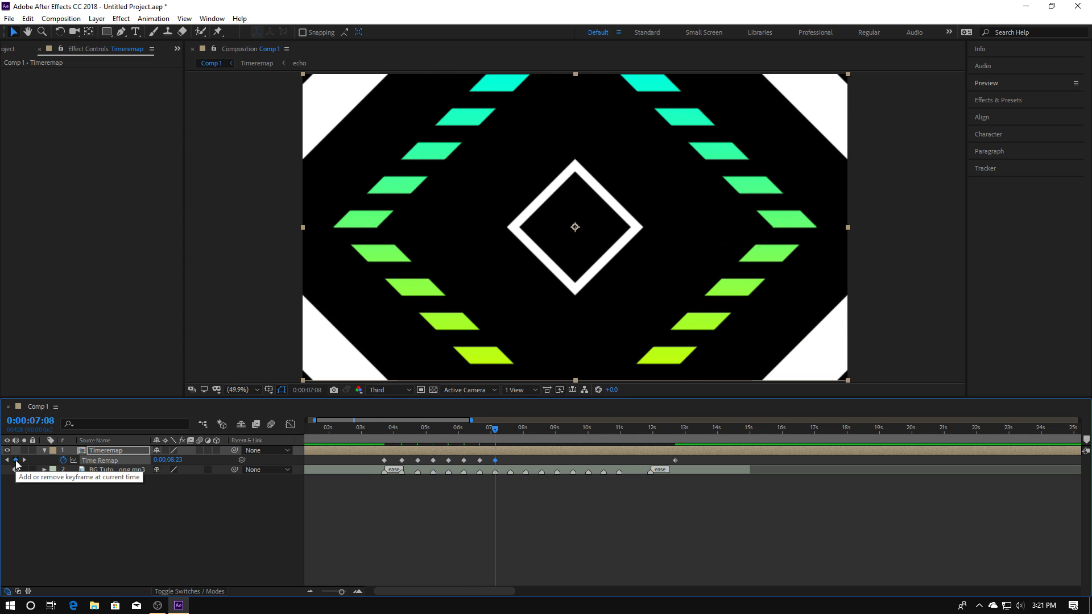
click(16, 460)
click(16, 460)
click(16, 460)
click(16, 460)
click(16, 460)
click(16, 460)
click(16, 460)
click(16, 460)
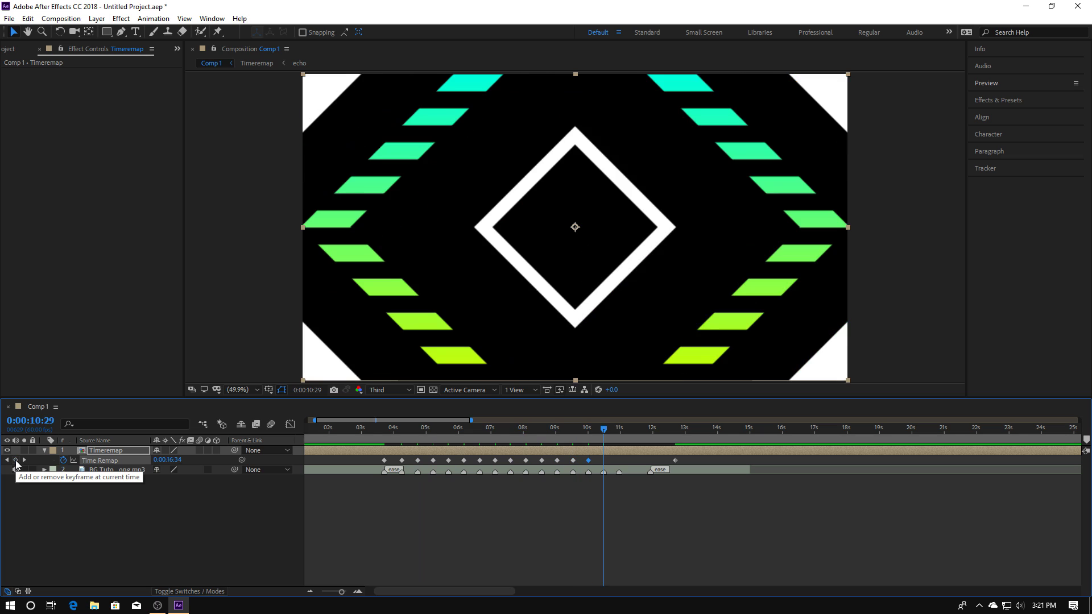
click(16, 460)
click(16, 460)
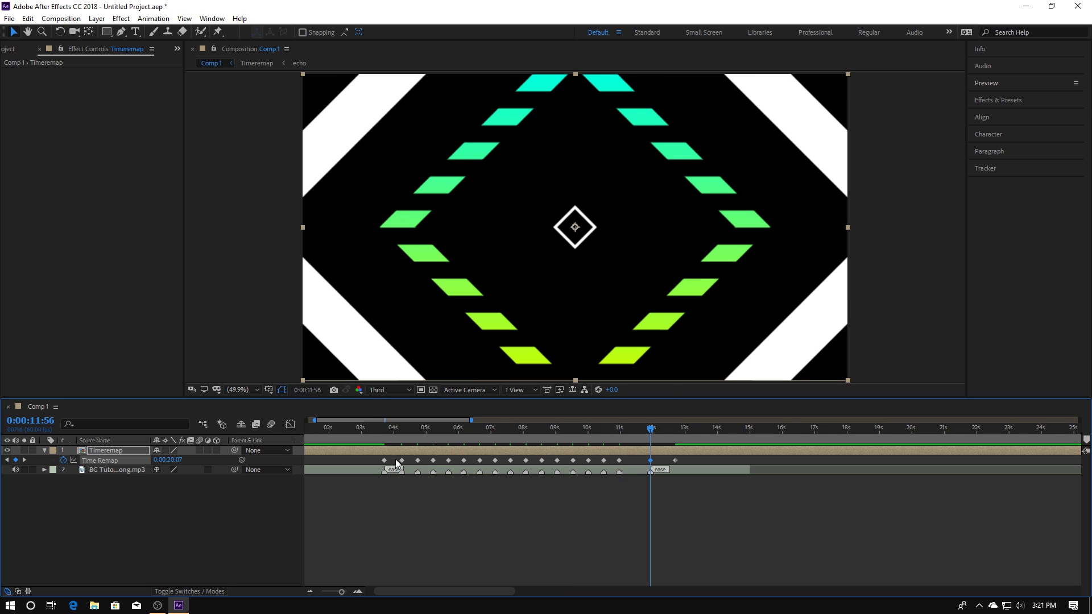
Step: Preview the animation from 0:00:03:29 with the keyframes added at the markers
click(376, 444)
key(space)
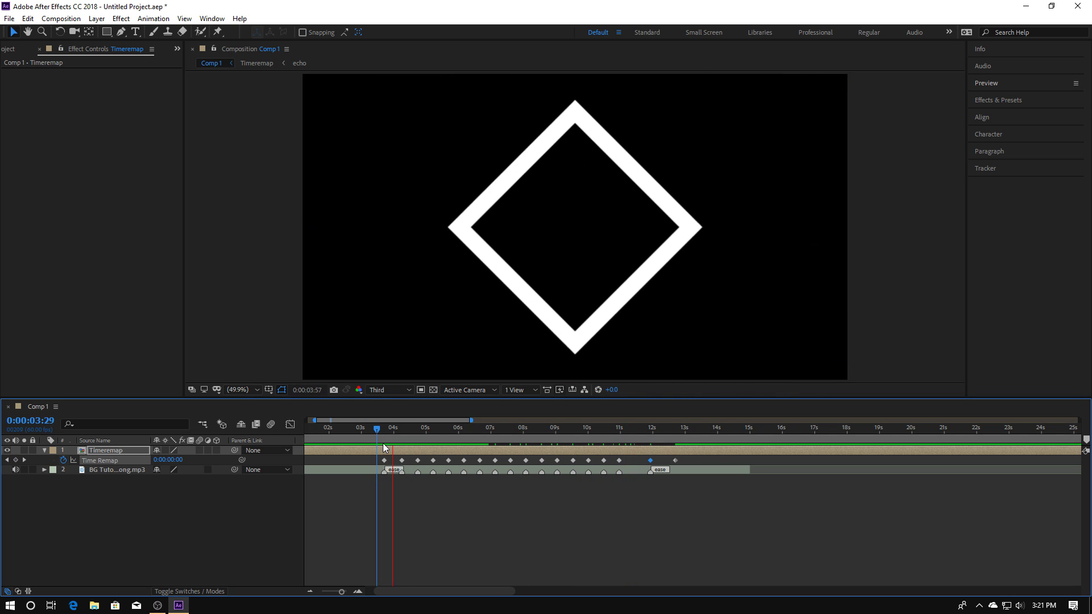
key(space)
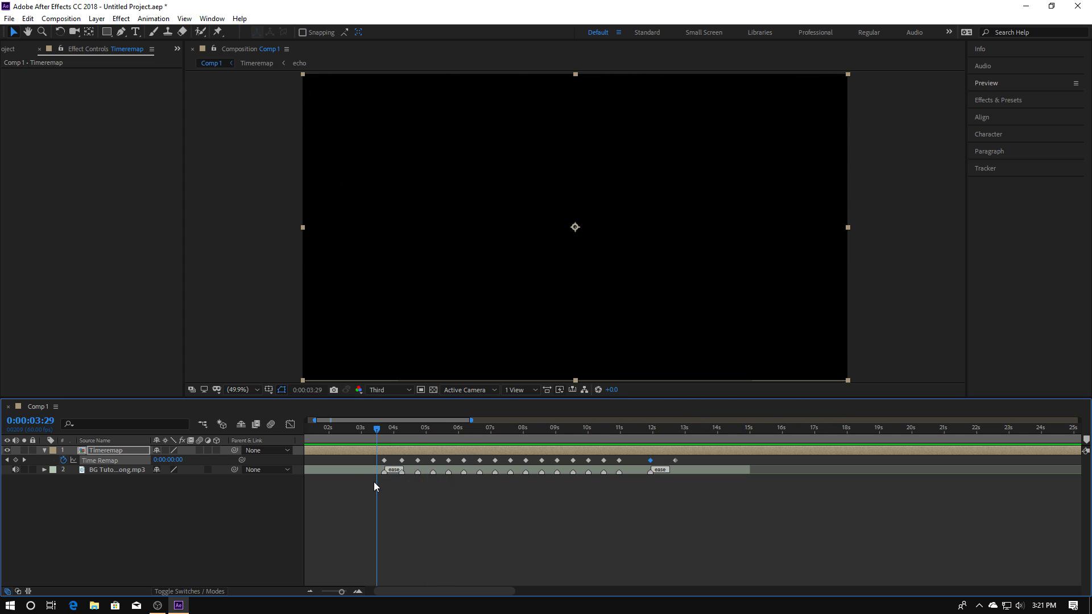
Step: Apply Easy Ease to all Time Remap keyframes from the first "ease" marker onward and preview the motion
drag(368, 464, 732, 468)
key(F9)
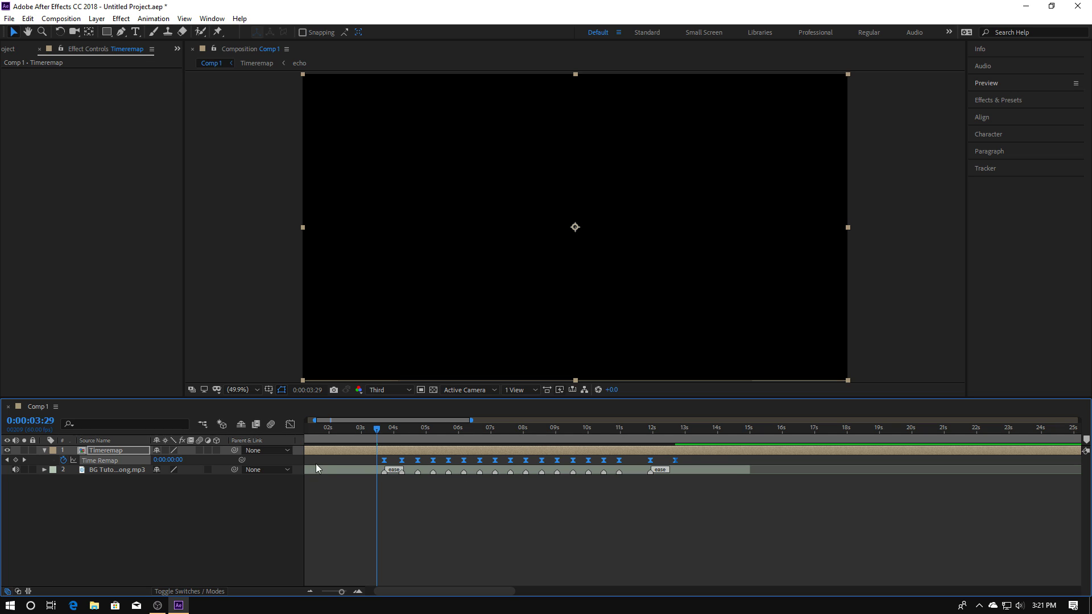
key(space)
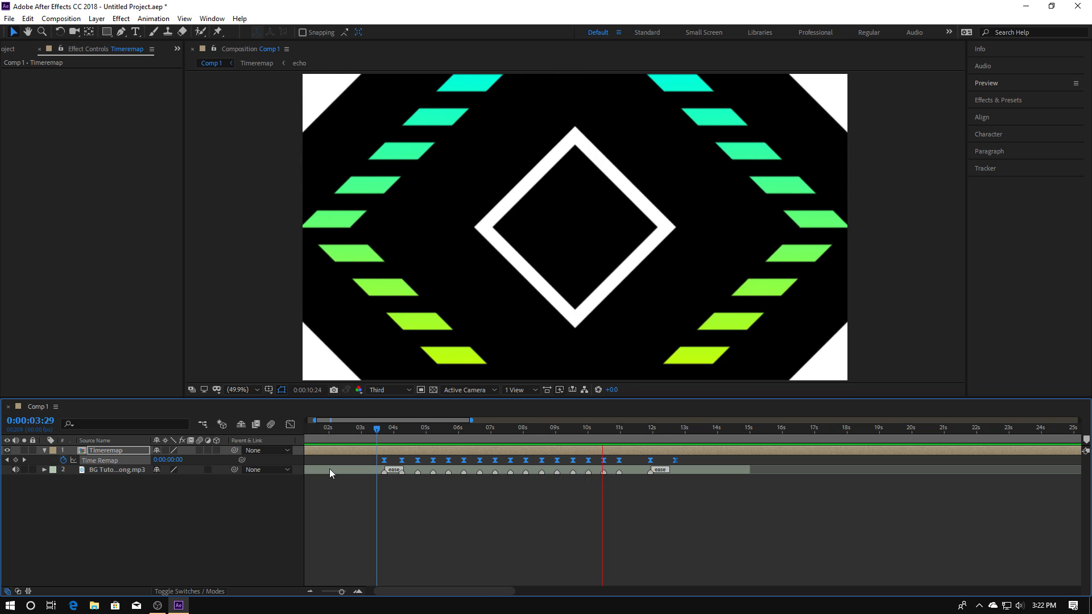
key(space)
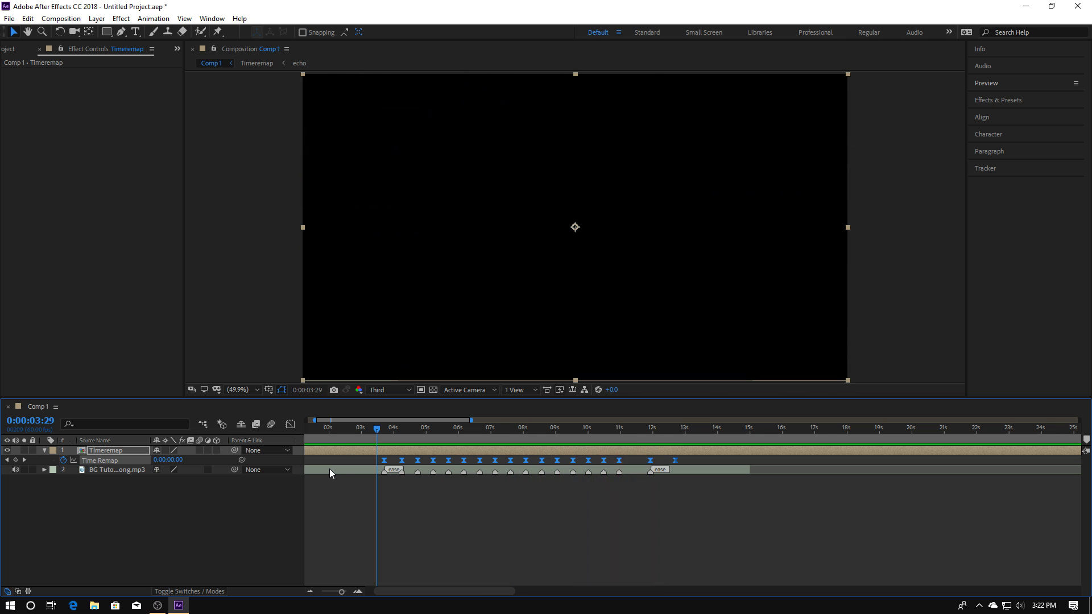
Step: Show the Time Remap curve in the Graph Editor and maximize the timeline to fill the workspace
click(291, 424)
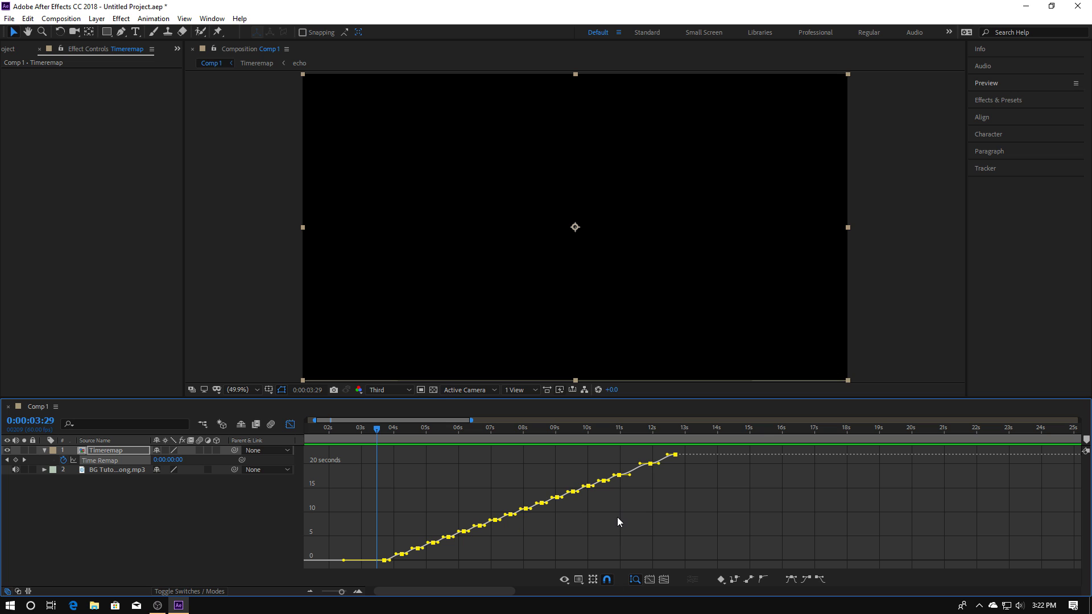
key(grave)
key(grave)
key(grave)
key(grave)
key(grave)
key(grave)
key(grave)
key(grave)
key(grave)
key(grave)
key(grave)
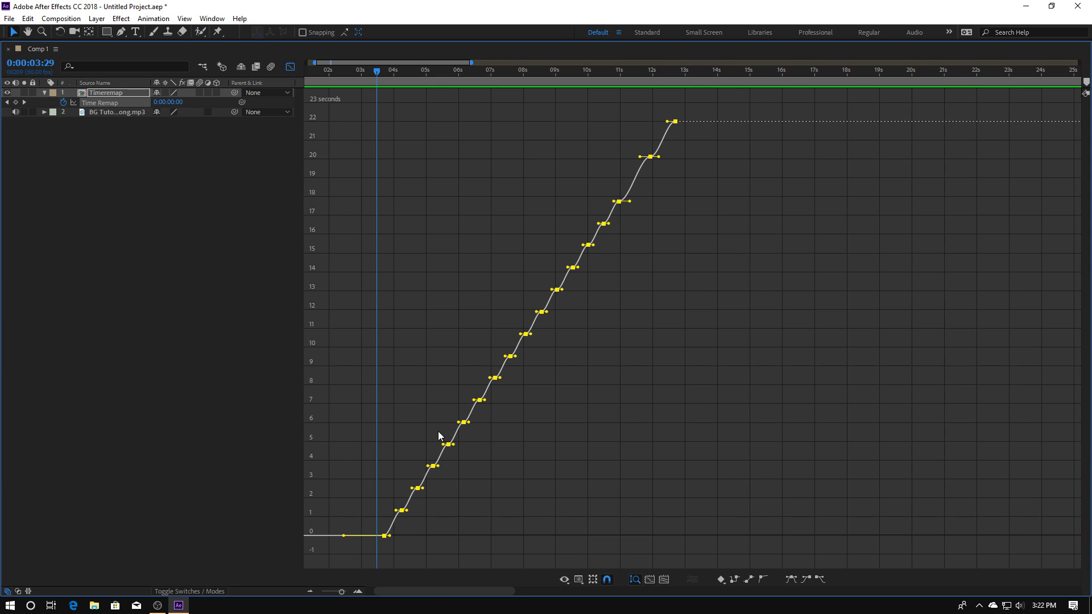
Step: Select the Time Remap keyframes between the two end ones and angle their outgoing handles up and incoming handles down for fast motion at each beat
scroll(437, 434, up, 1)
drag(425, 590, 422, 591)
click(923, 189)
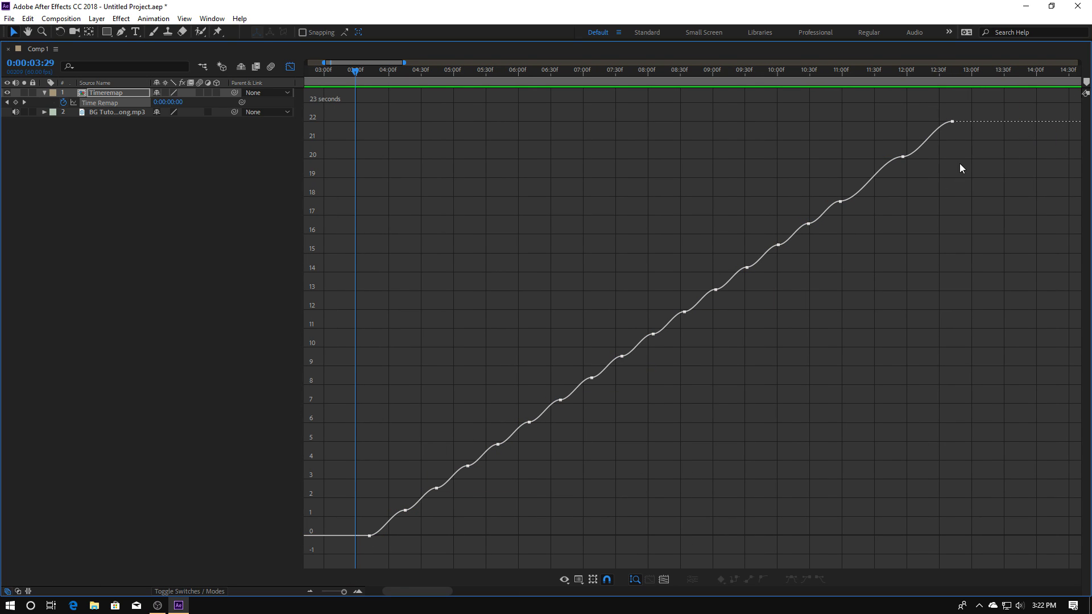
mouse_move(959, 105)
mouse_down()
mouse_move(952, 142)
mouse_move(954, 122)
mouse_move(1008, 151)
mouse_move(955, 122)
mouse_up()
drag(928, 120, 386, 563)
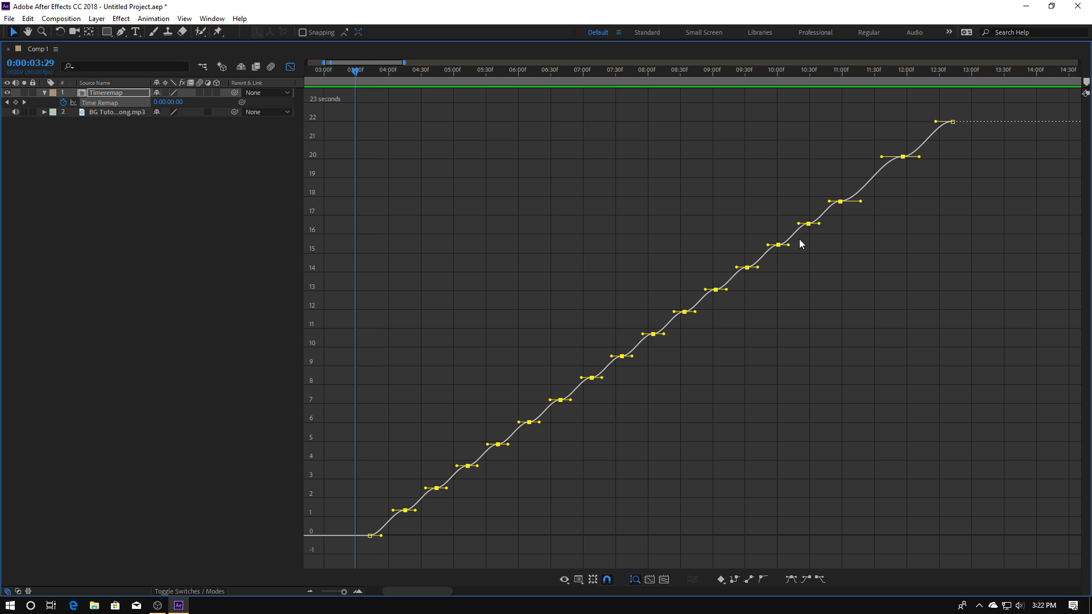
scroll(799, 246, up, 4)
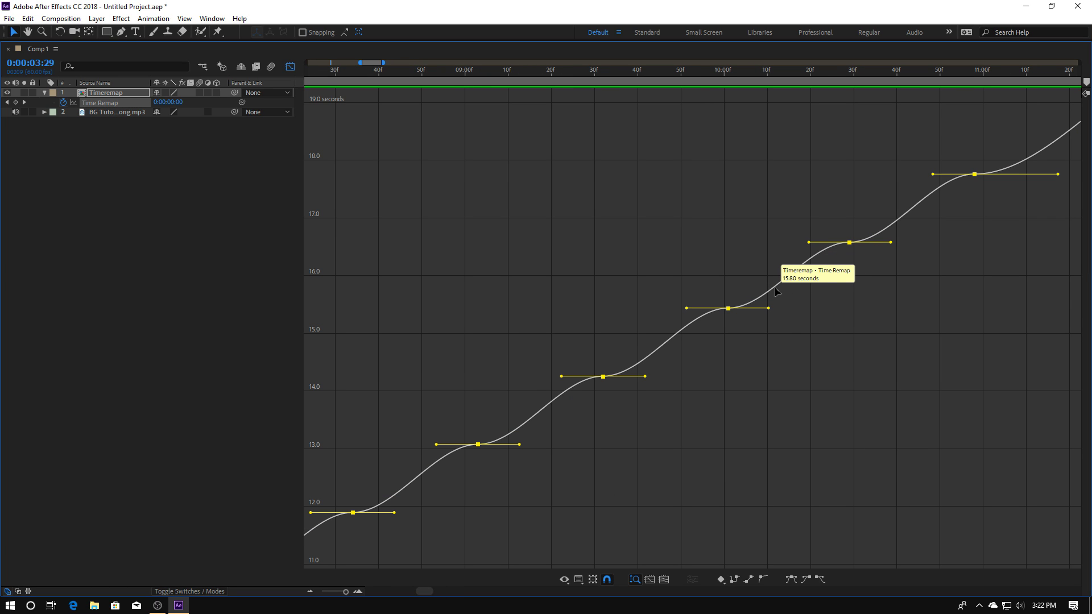
scroll(789, 278, up, 2)
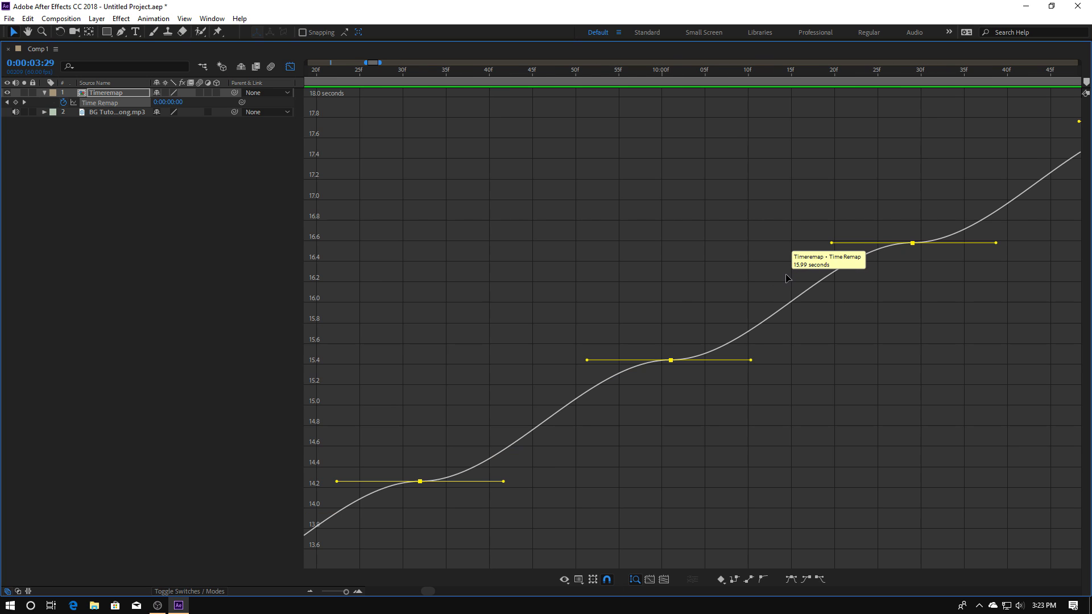
scroll(836, 296, up, 2)
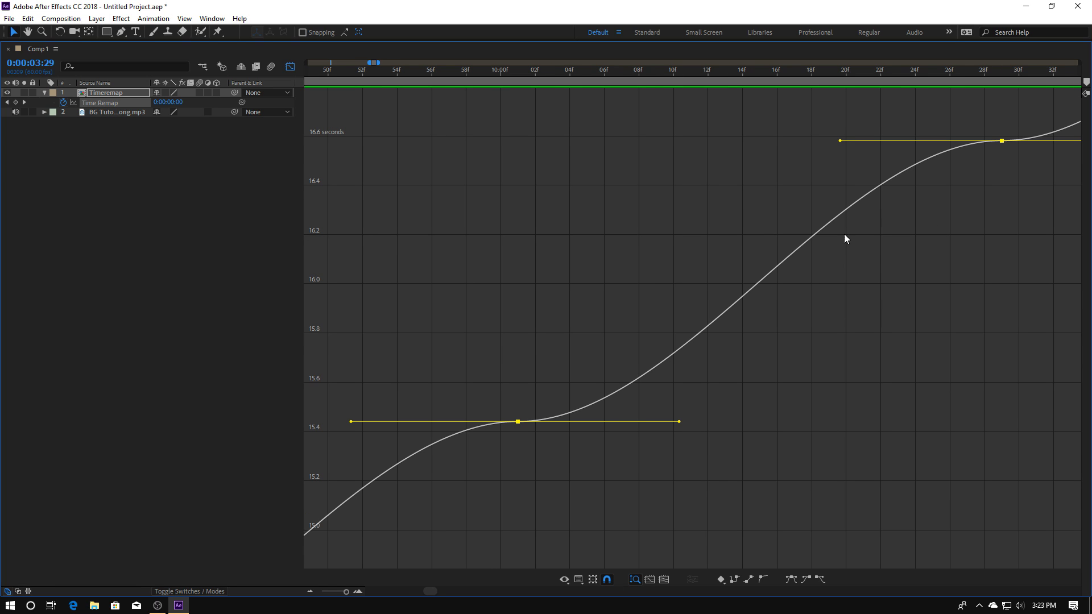
scroll(828, 255, down, 2)
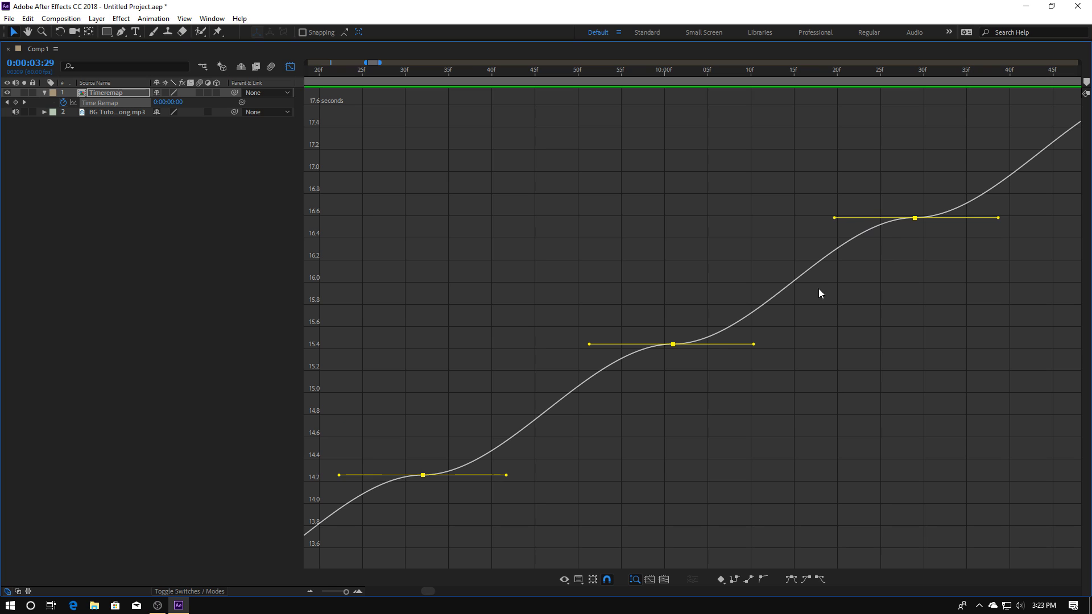
scroll(784, 319, right, 2)
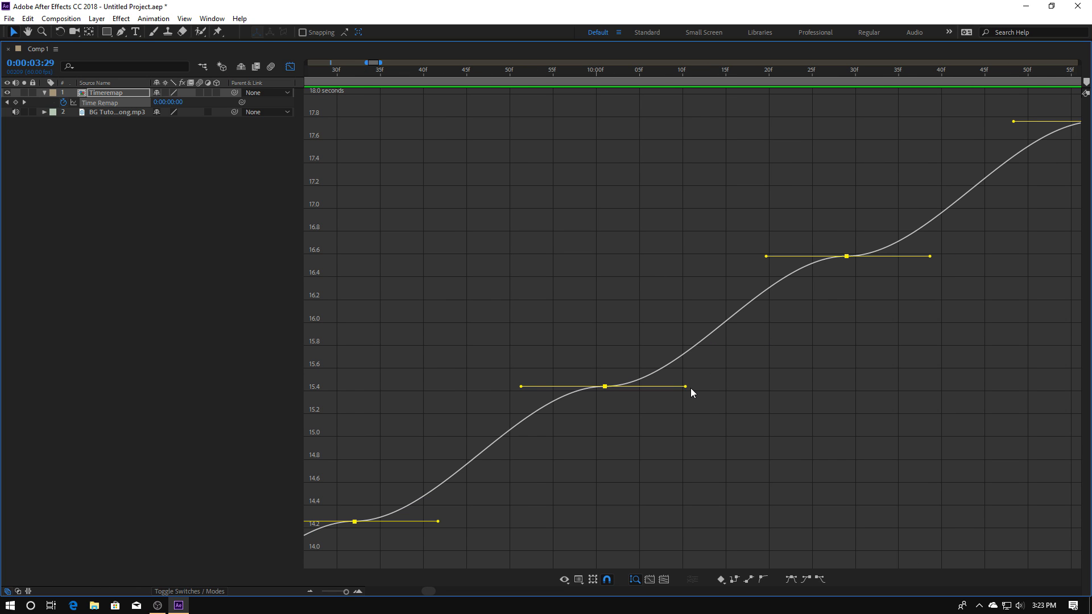
drag(685, 389, 655, 324)
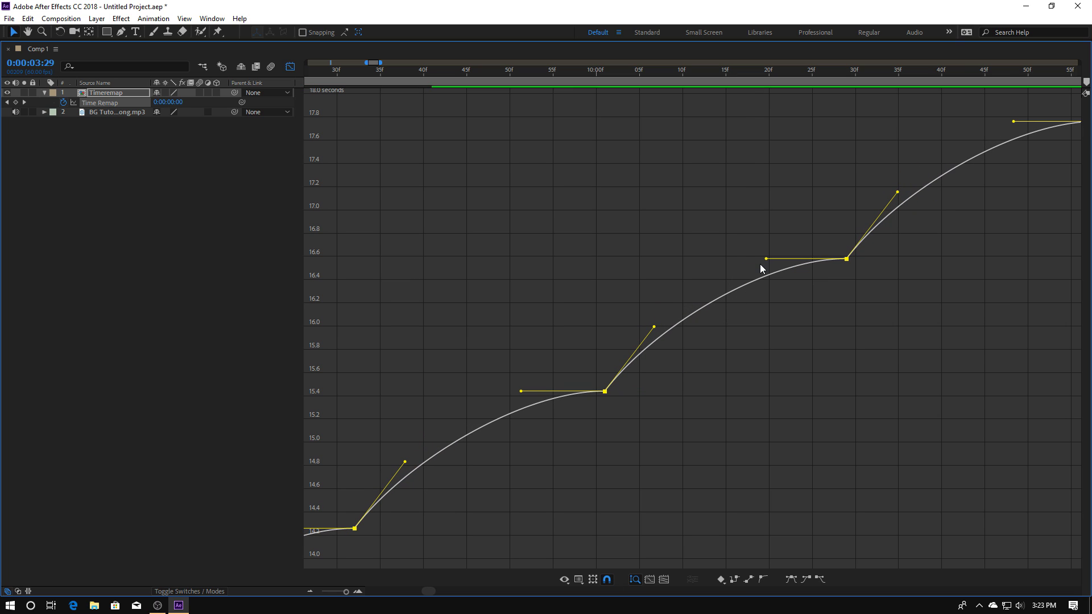
drag(768, 269, 817, 331)
mouse_move(654, 286)
mouse_down()
mouse_move(673, 273)
mouse_move(657, 278)
mouse_up()
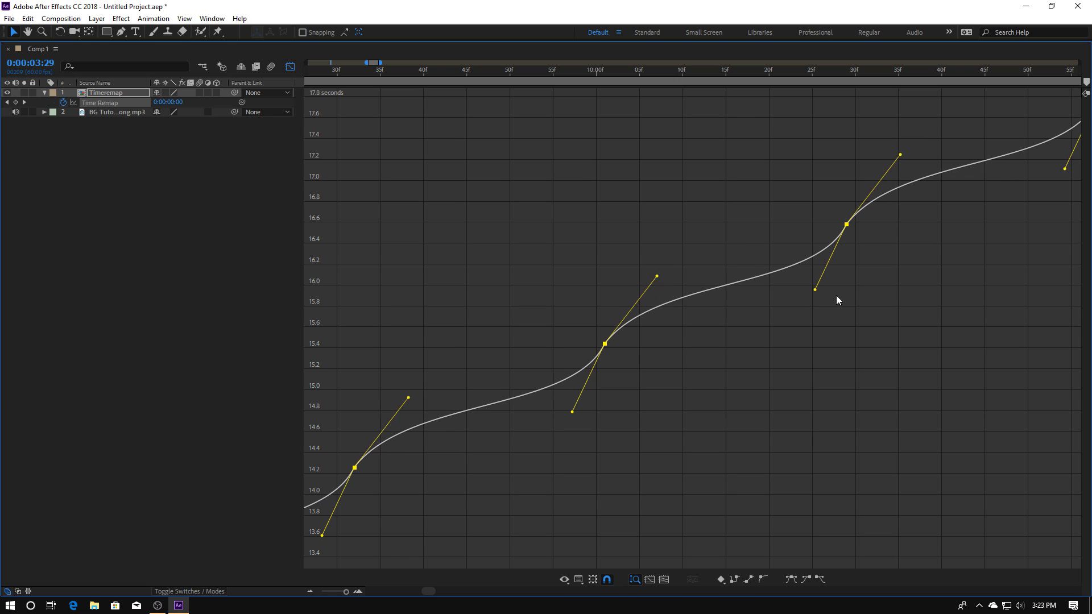
Step: Preview the reshaped Time Remap curve from 0:00:02:09 in the normal layout, then maximize the timeline again
scroll(655, 420, down, 4)
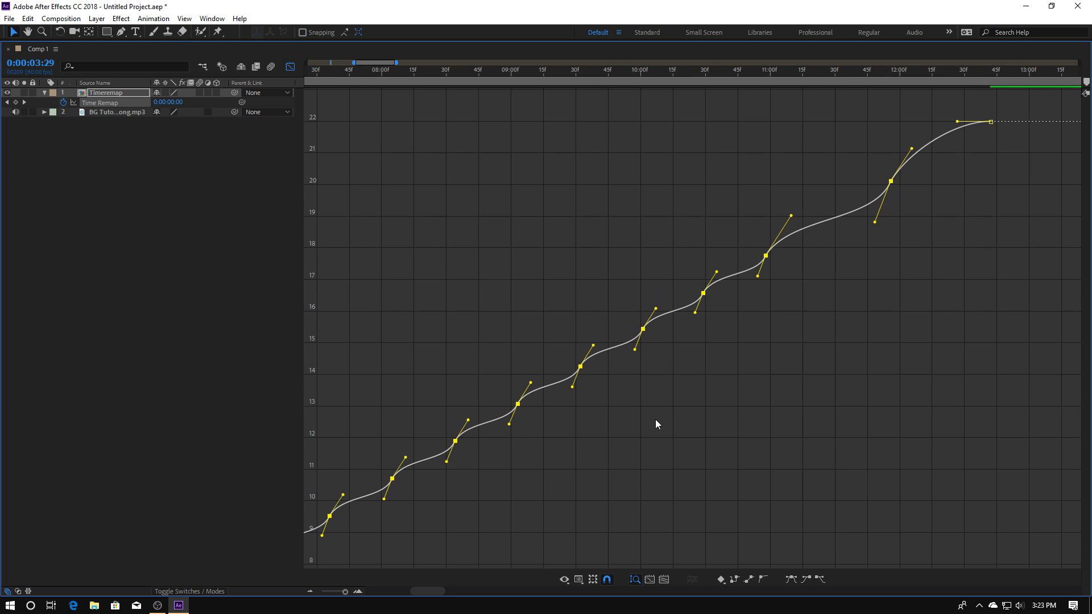
click(380, 72)
key(grave)
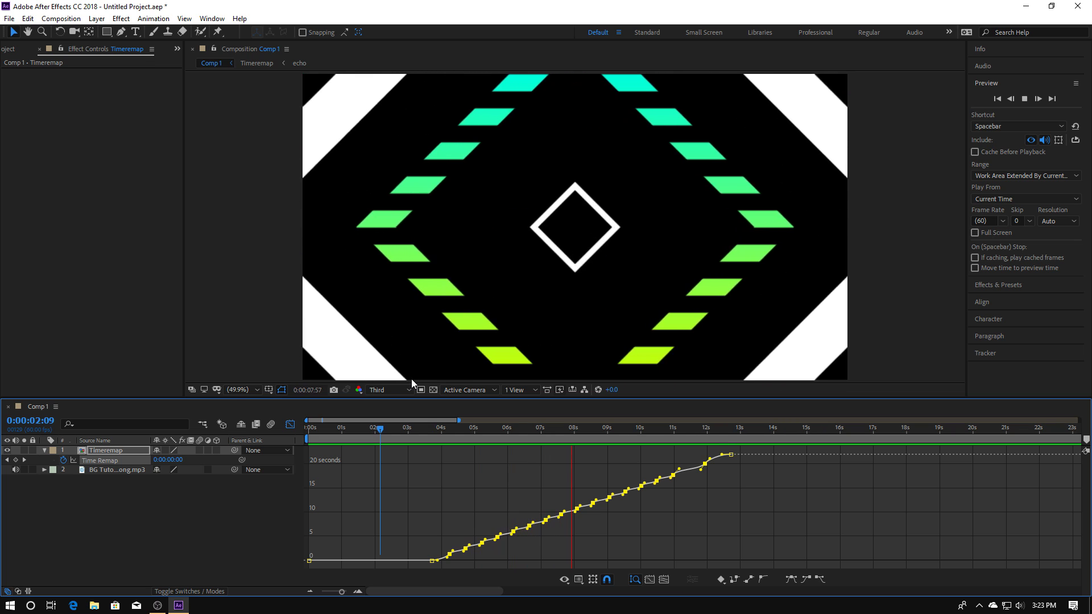
key(grave)
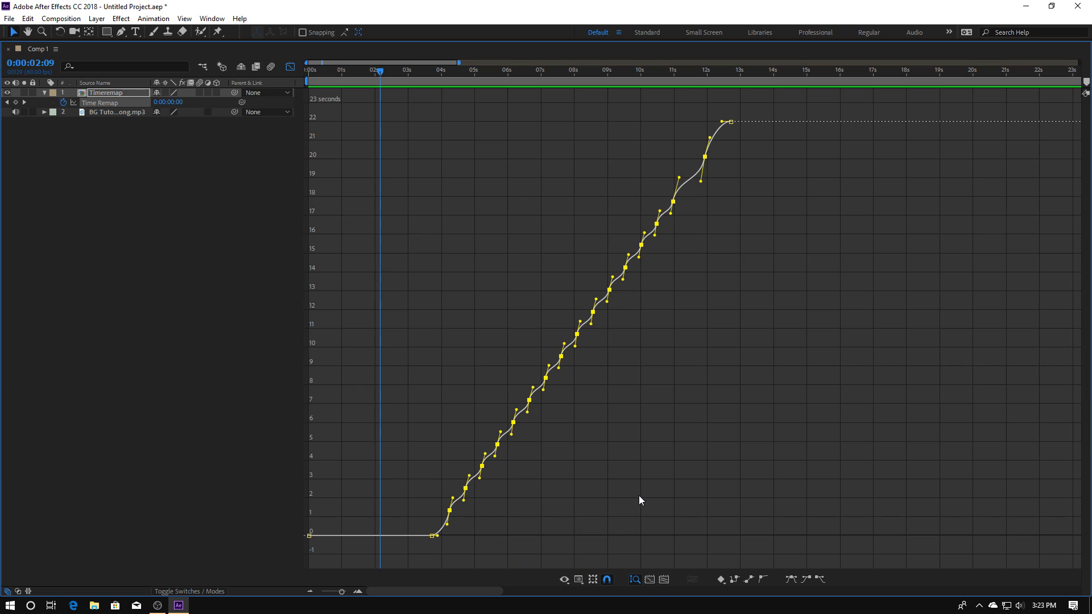
Step: Lengthen and steepen the selected keyframes' outgoing and incoming curve handles, and restore the layout to preview them
scroll(671, 364, up, 5)
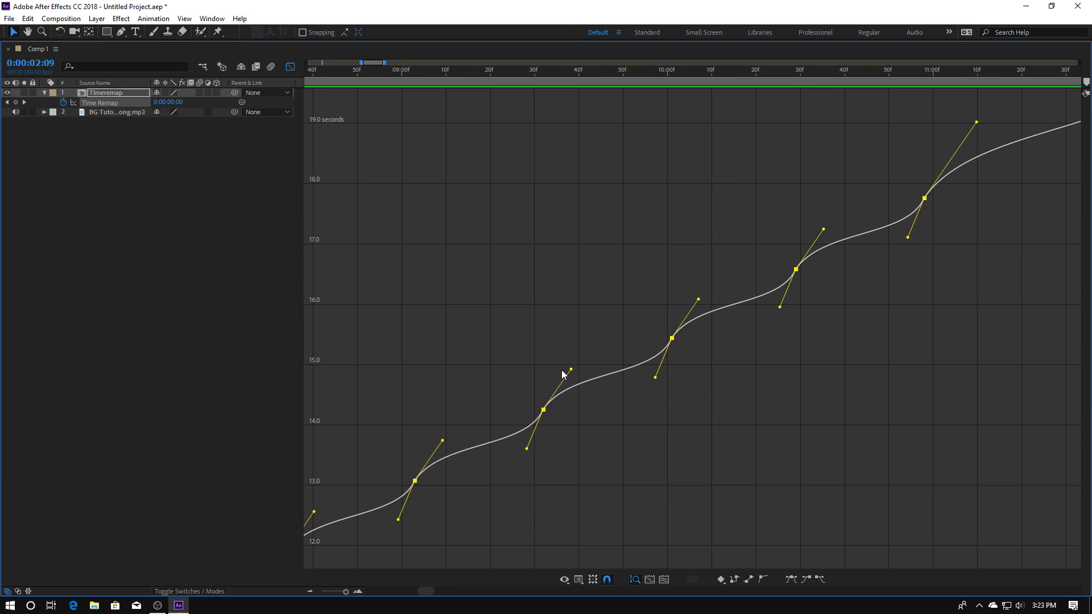
drag(571, 370, 568, 358)
drag(655, 387, 650, 405)
key(grave)
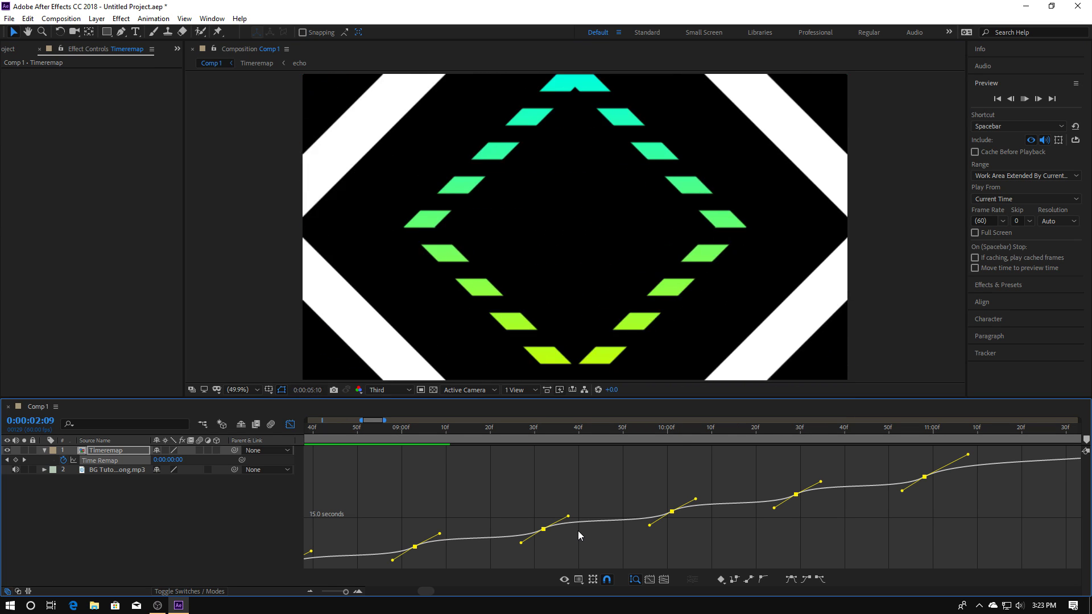
Step: Shorten the selected Time Remap keyframes' curve handles on both sides and preview the animation from 0:00:02:09
key(grave)
drag(568, 363, 660, 375)
key(grave)
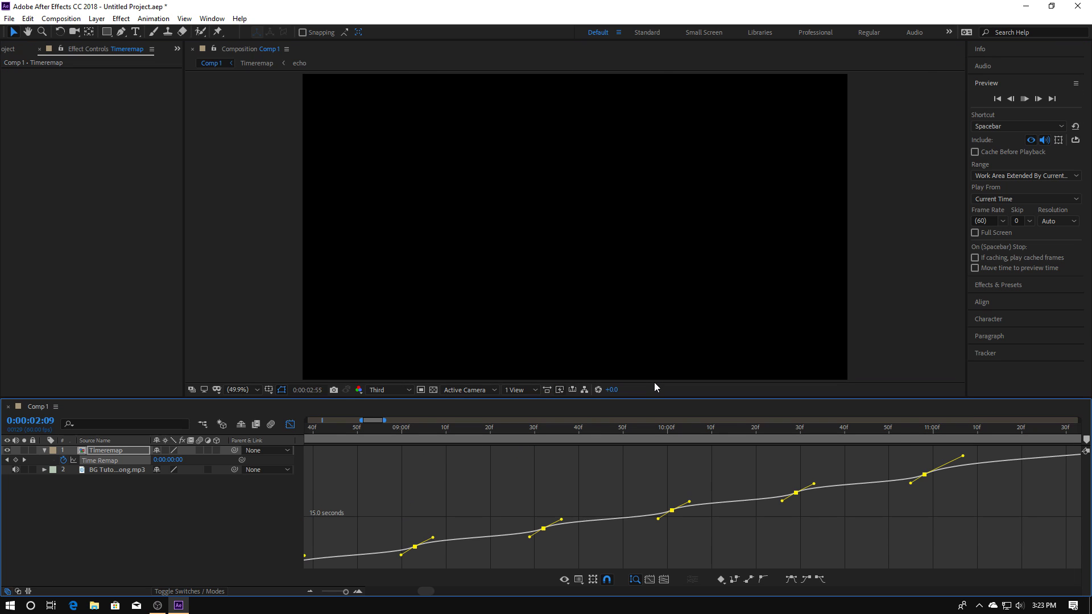
key(space)
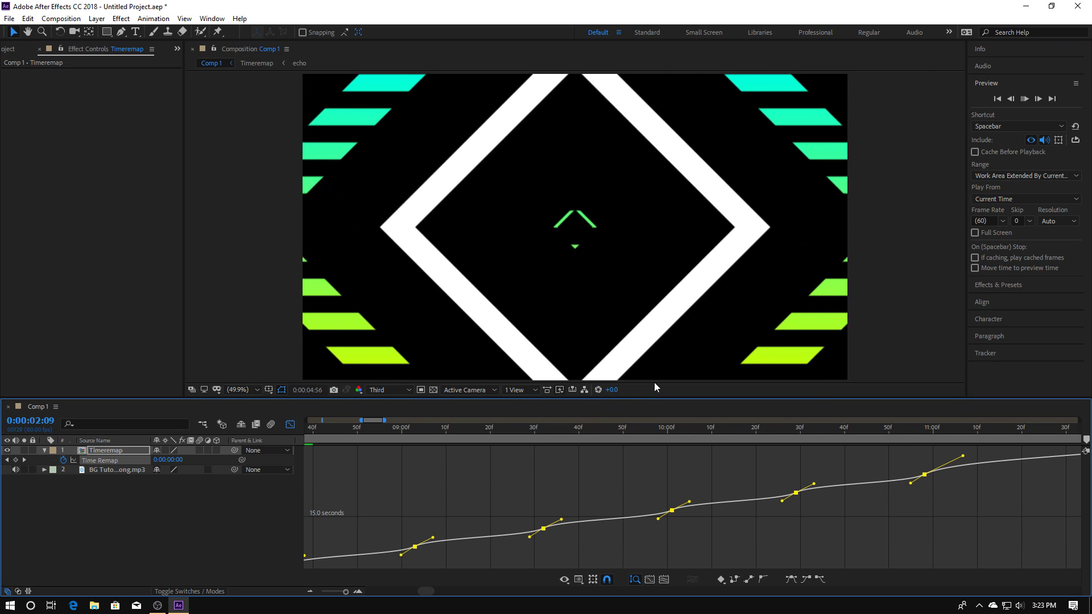
Step: Widen the selected Time Remap keyframes' incoming and outgoing curve handles in the maximized timeline, and restore the normal layout
key(grave)
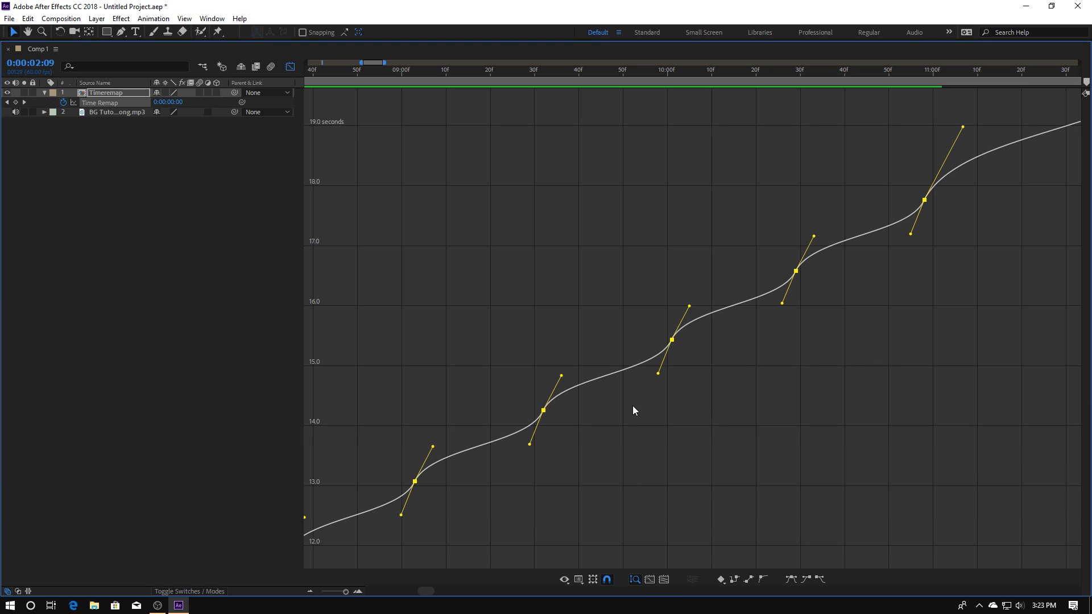
drag(658, 376, 643, 373)
mouse_move(562, 375)
mouse_down()
mouse_move(576, 380)
mouse_move(567, 383)
mouse_up()
key(grave)
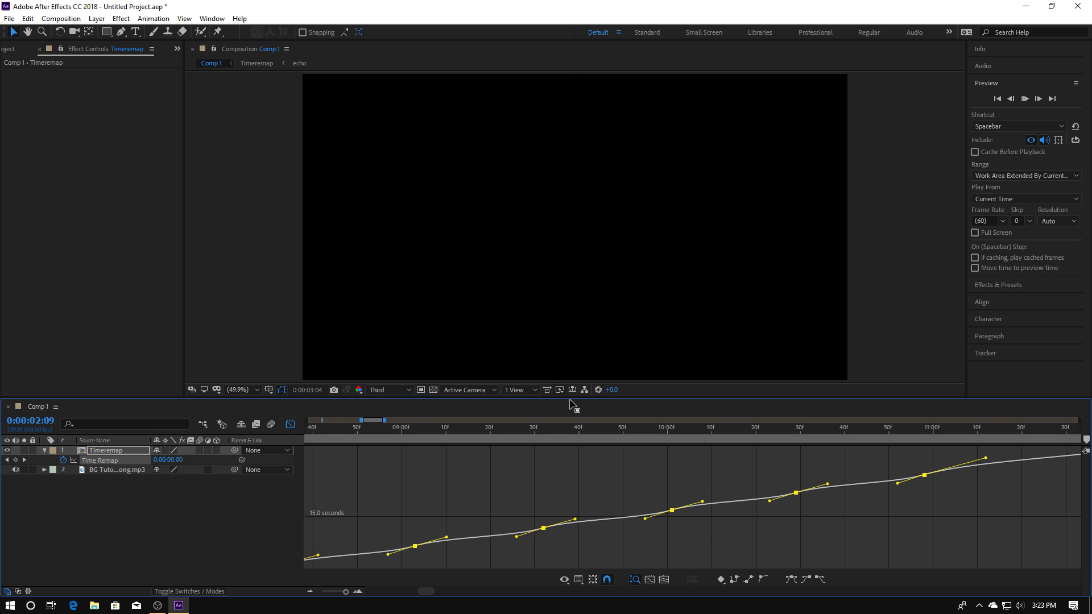
Step: Preview the animation from 0:00:02:09 with the widened handles, checking the Time Remap curve through its last keyframes
key(space)
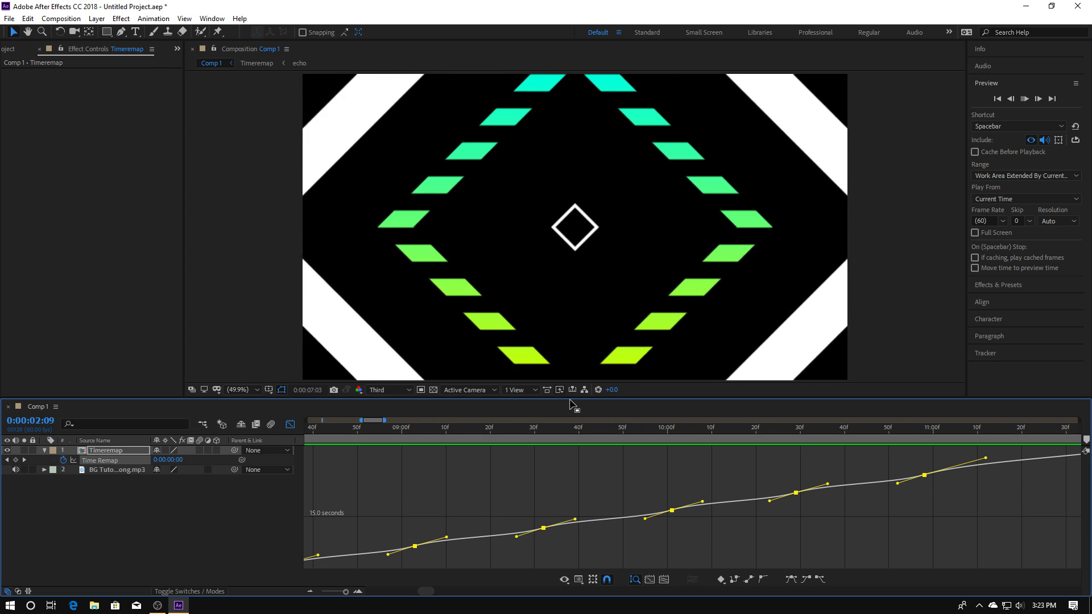
scroll(595, 517, down, 5)
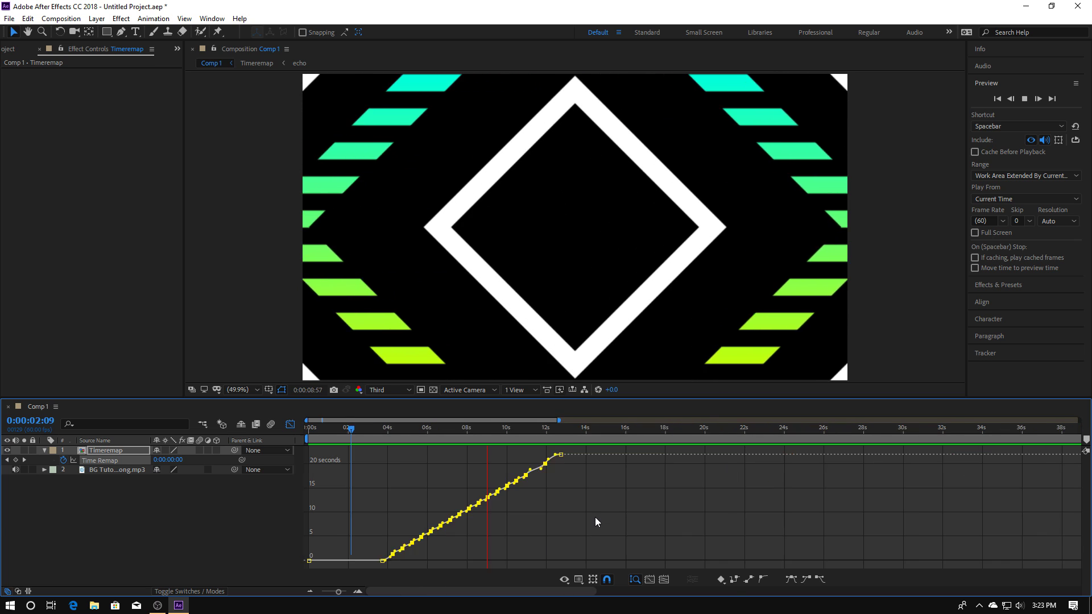
scroll(446, 497, up, 5)
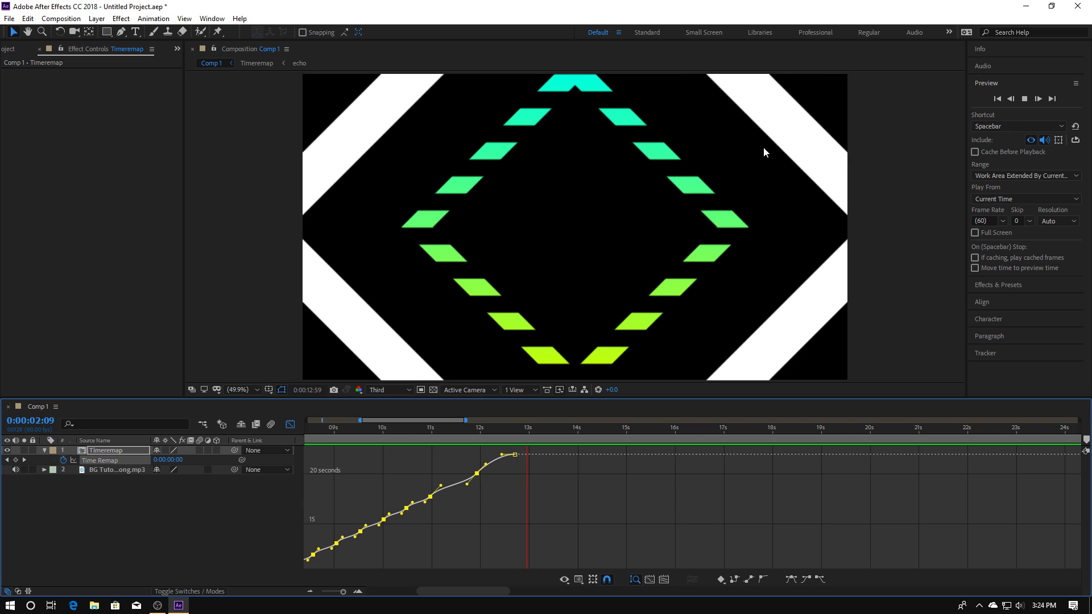
key(space)
Step: Close the Graph Editor, deselect the Time Remap keyframes and preview the animation from 0:00:03:14
click(290, 424)
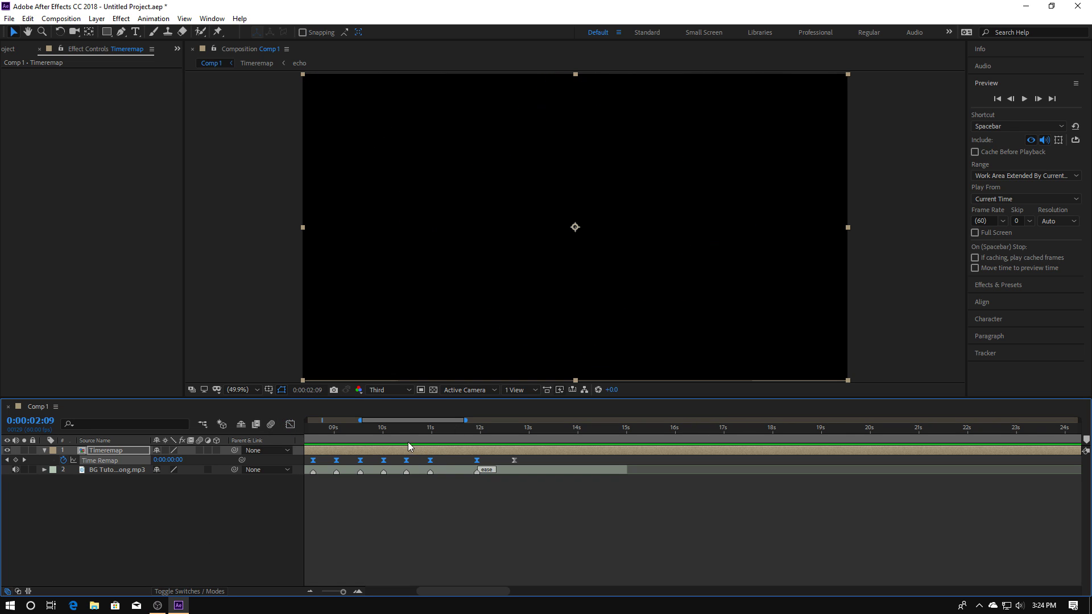
scroll(508, 526, down, 3)
click(360, 435)
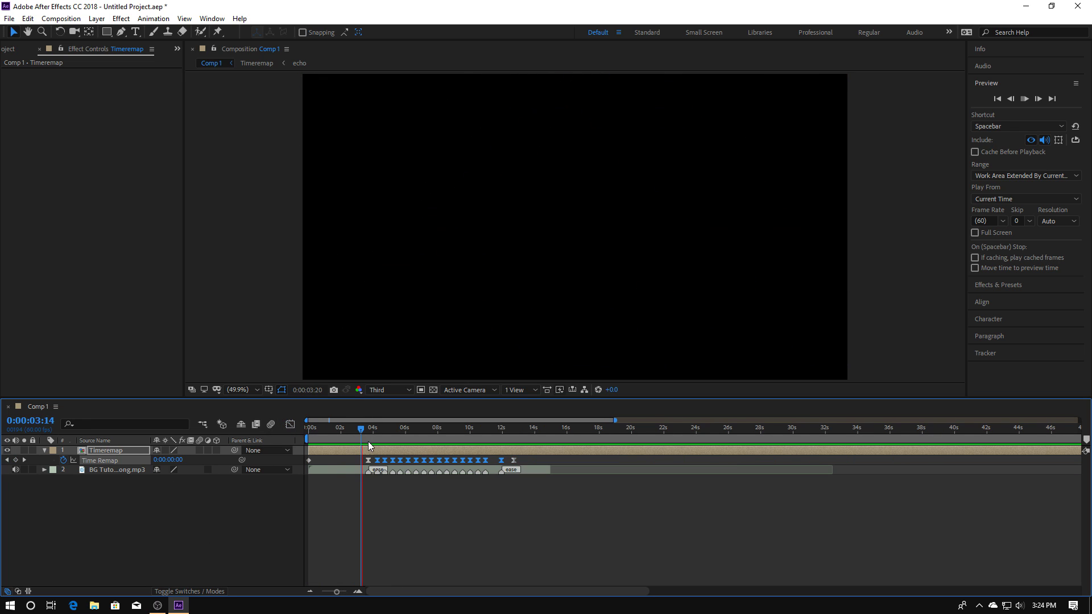
click(251, 519)
key(space)
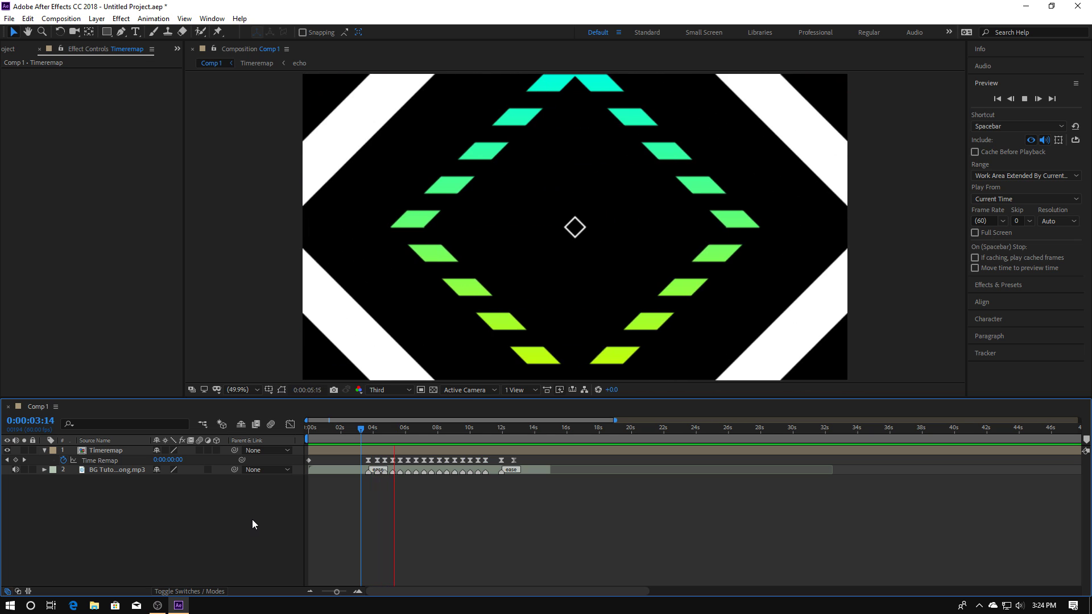
key(space)
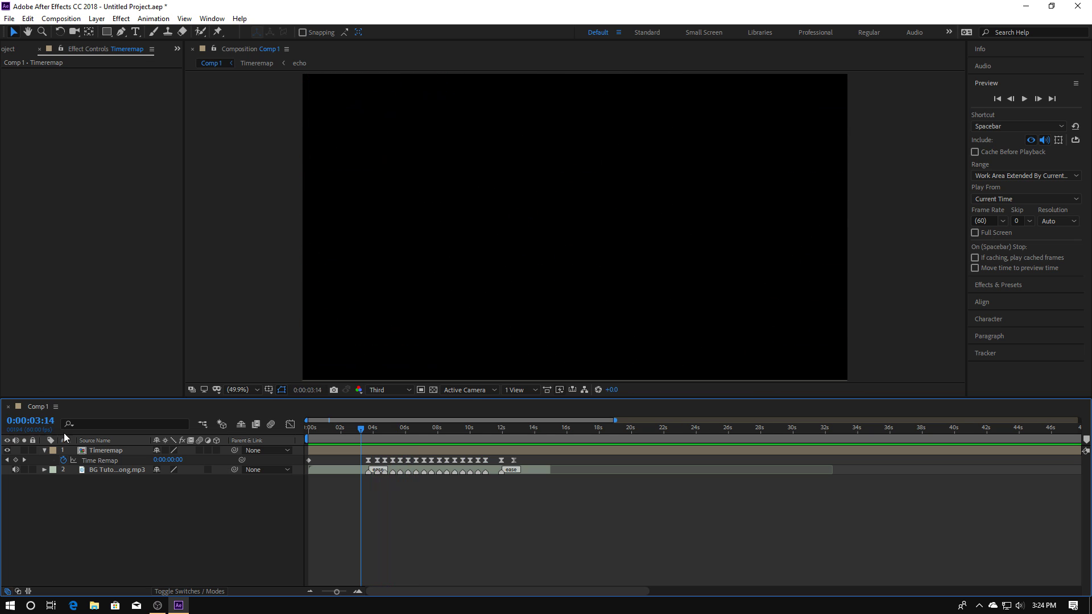
Step: Collapse the Timeremap layer's properties and play the finished animation with the song from 0:00:03:14
click(44, 451)
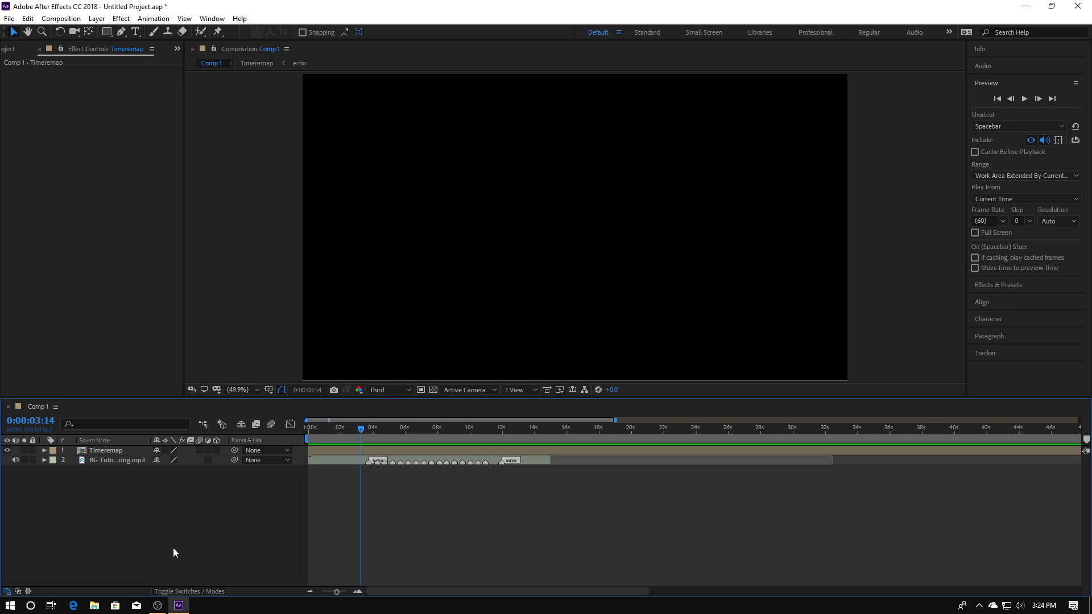
key(space)
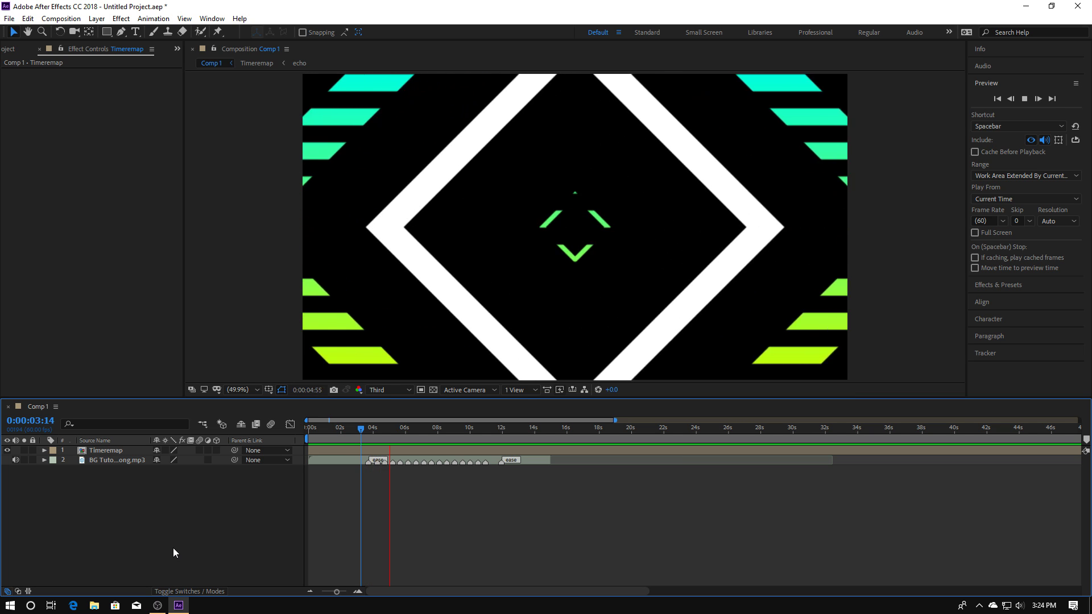
key(space)
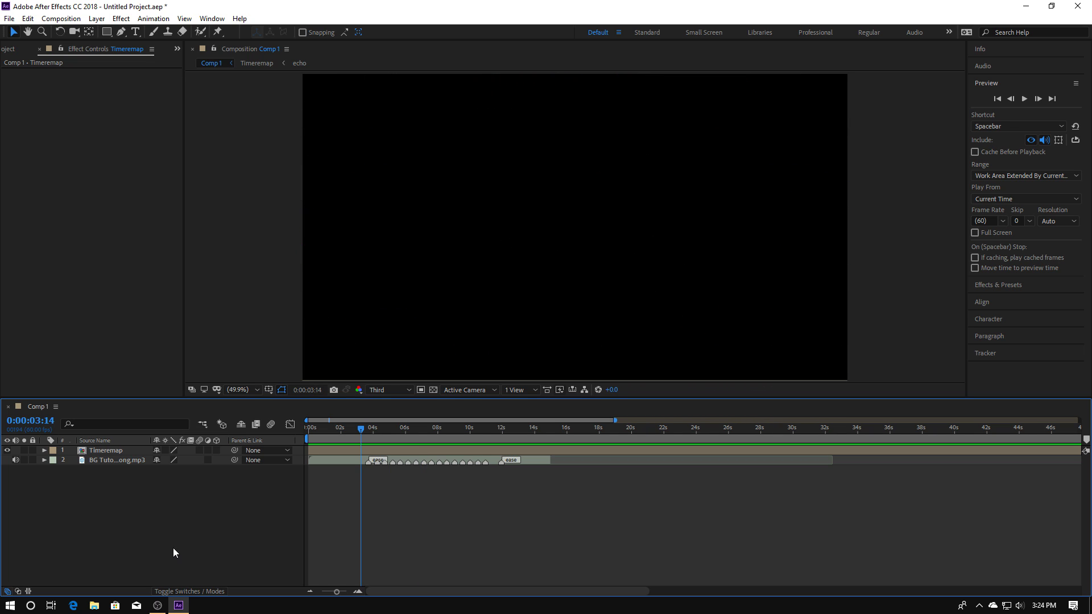
key(space)
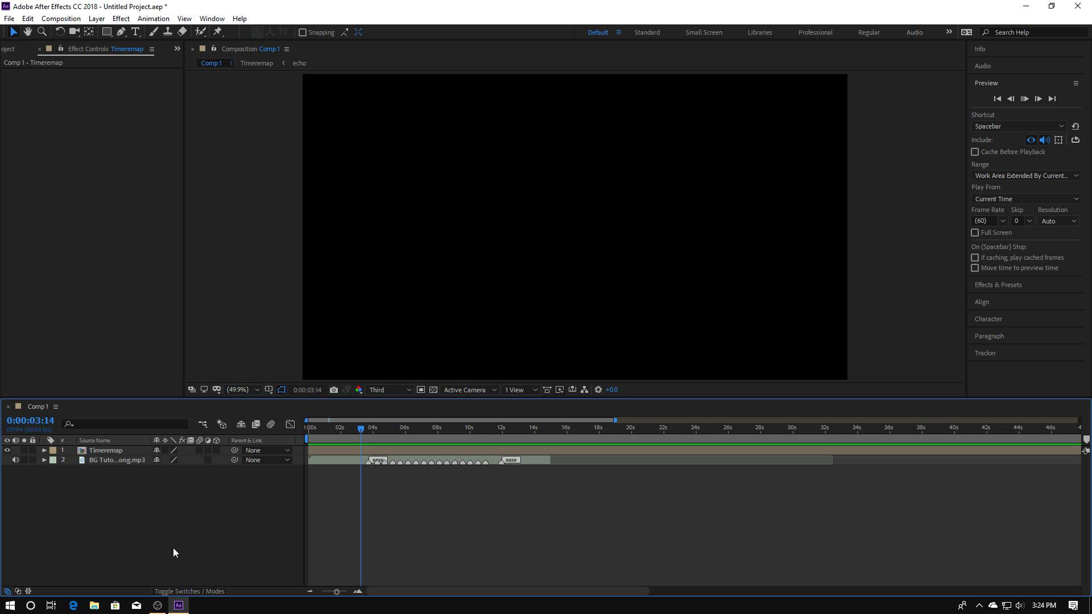